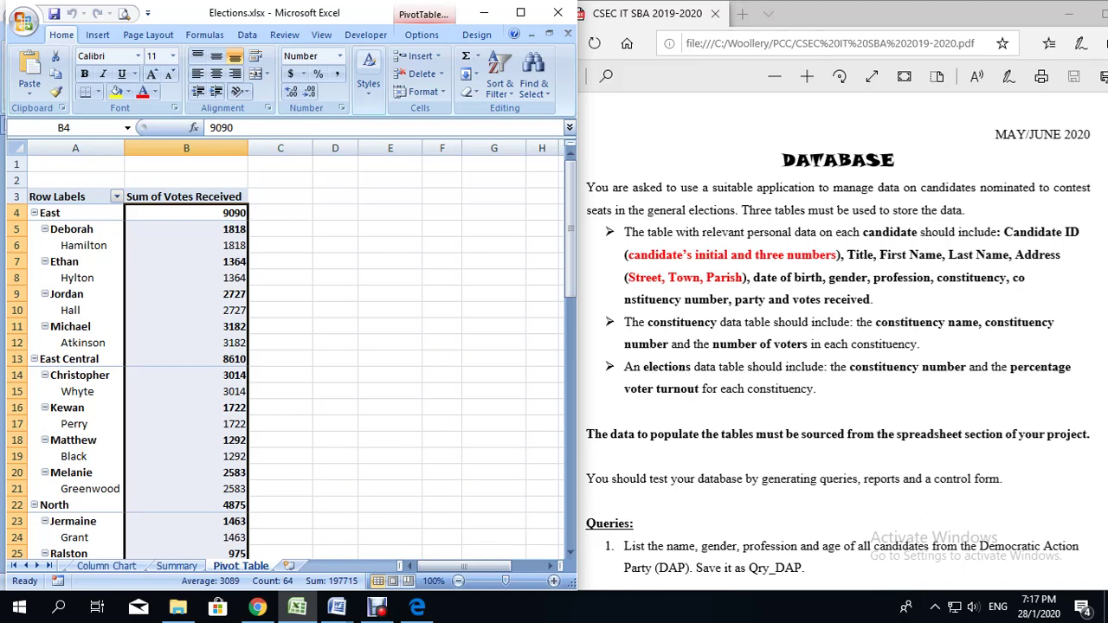
# Check the table requirements in the database brief, and insert a new blank worksheet in the Elections workbook.
pyautogui.hotkey('alt', 'Tab')
pyautogui.scroll(-2, 839, 347)
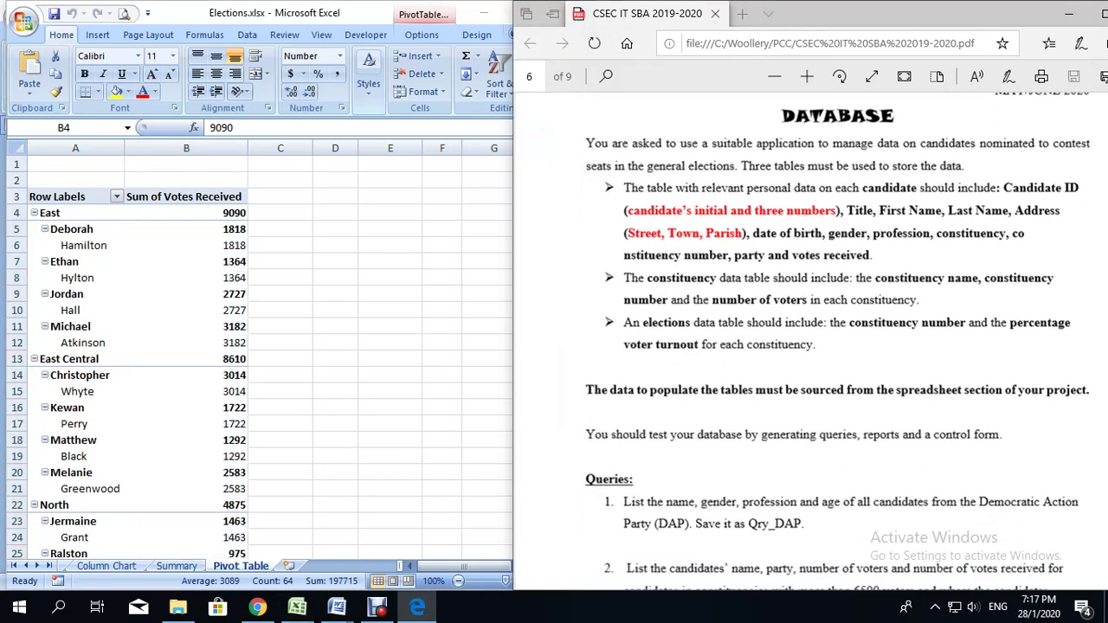
pyautogui.scroll(2, 838, 346)
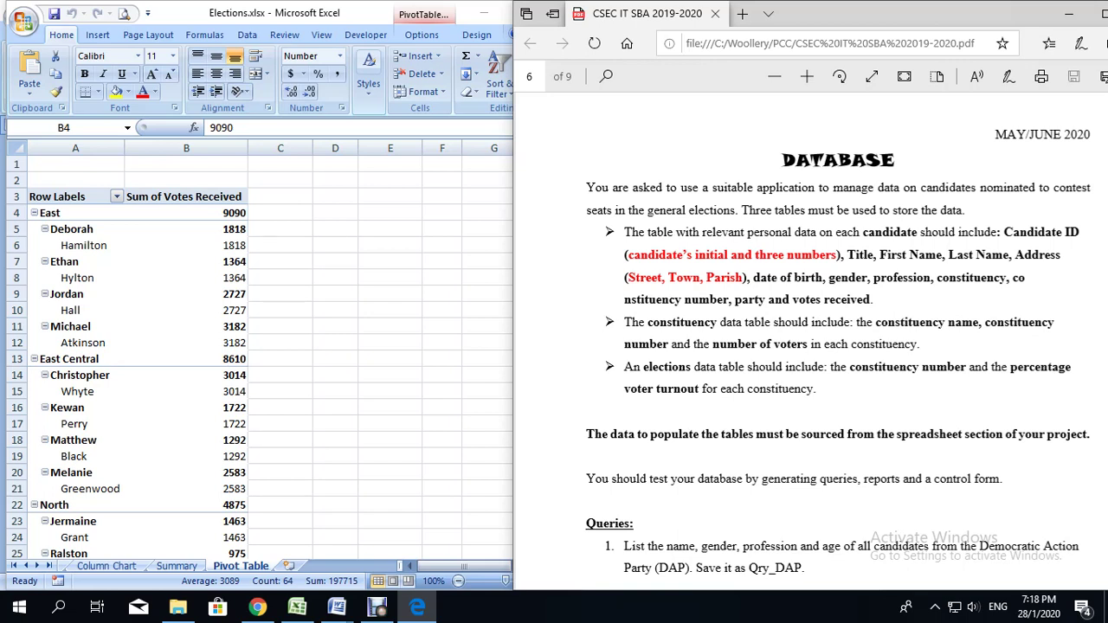
pyautogui.click(297, 607)
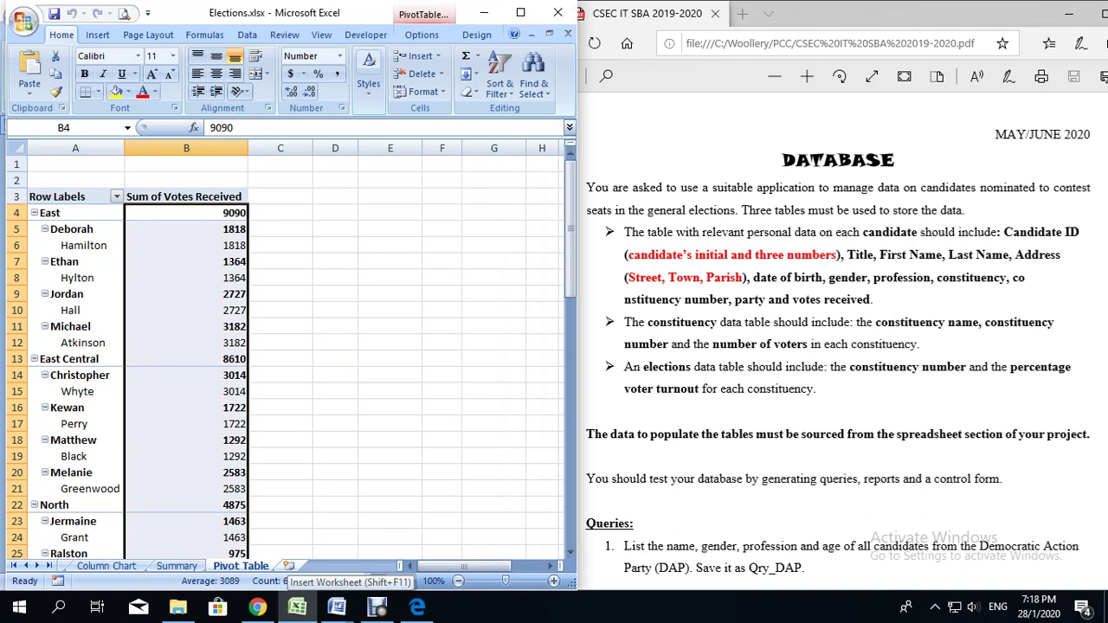
pyautogui.click(289, 565)
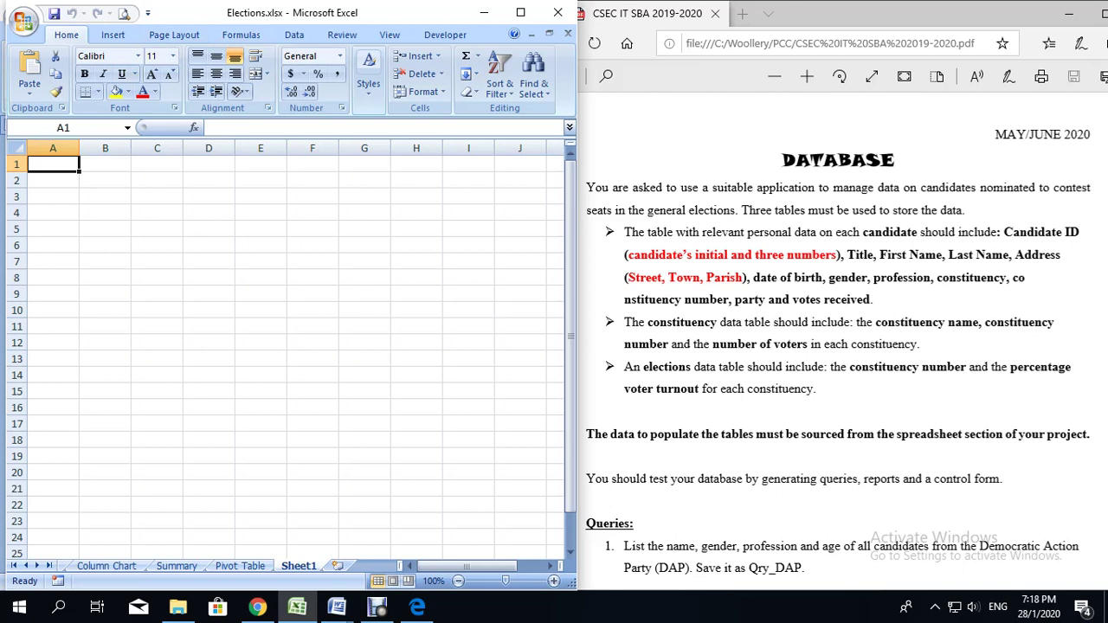
# Enter the column headings Candidate ID and Title in cells A1 and B1 of the new worksheet.
pyautogui.write('Ca')
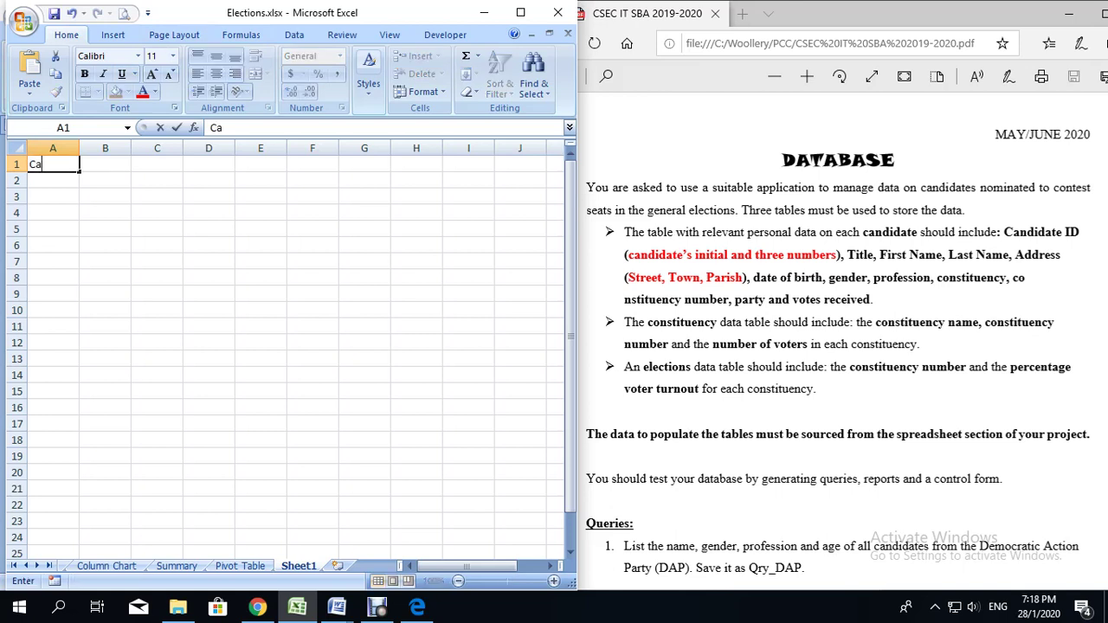
pyautogui.write('ndidate ID')
pyautogui.press('Tab')
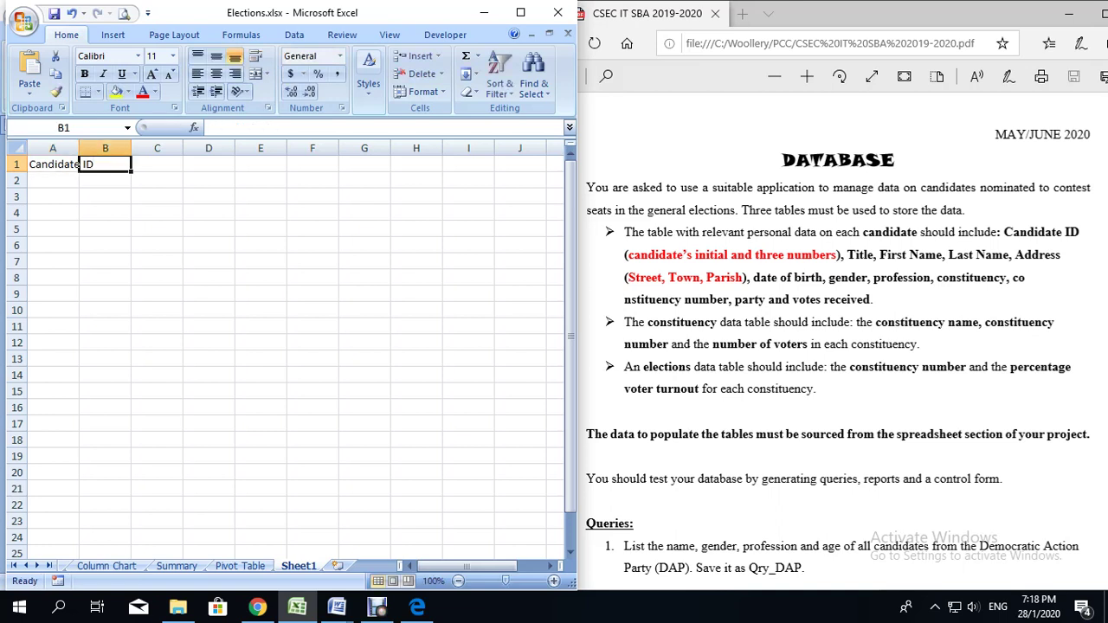
pyautogui.write('Title')
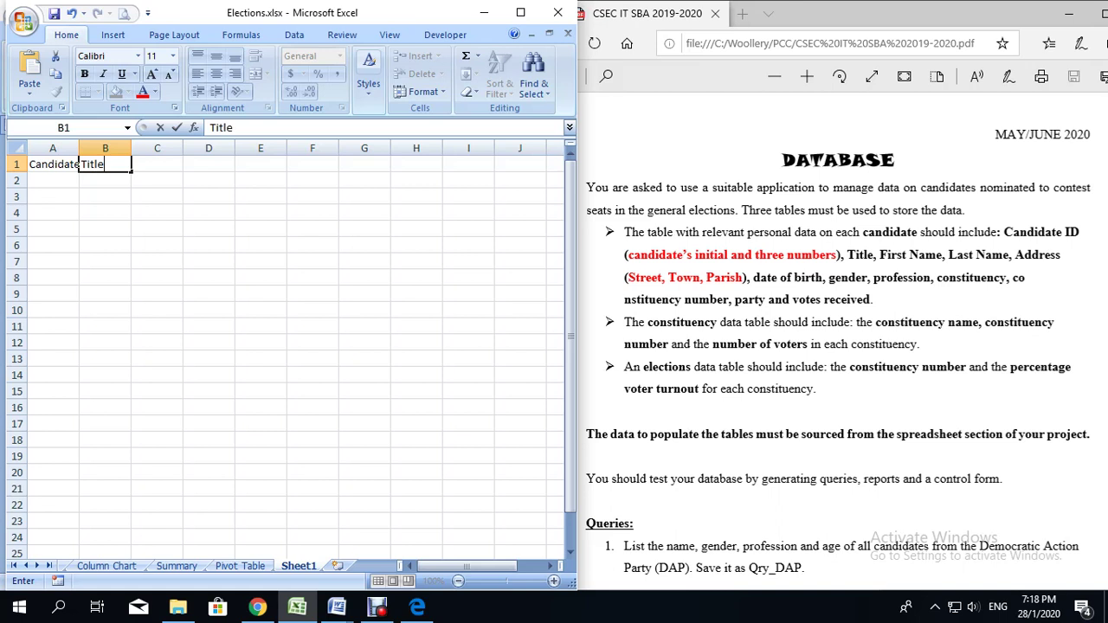
pyautogui.press('Tab')
# Add the column headings First Name and Last Name in cells C1 and D1.
pyautogui.write('Fir')
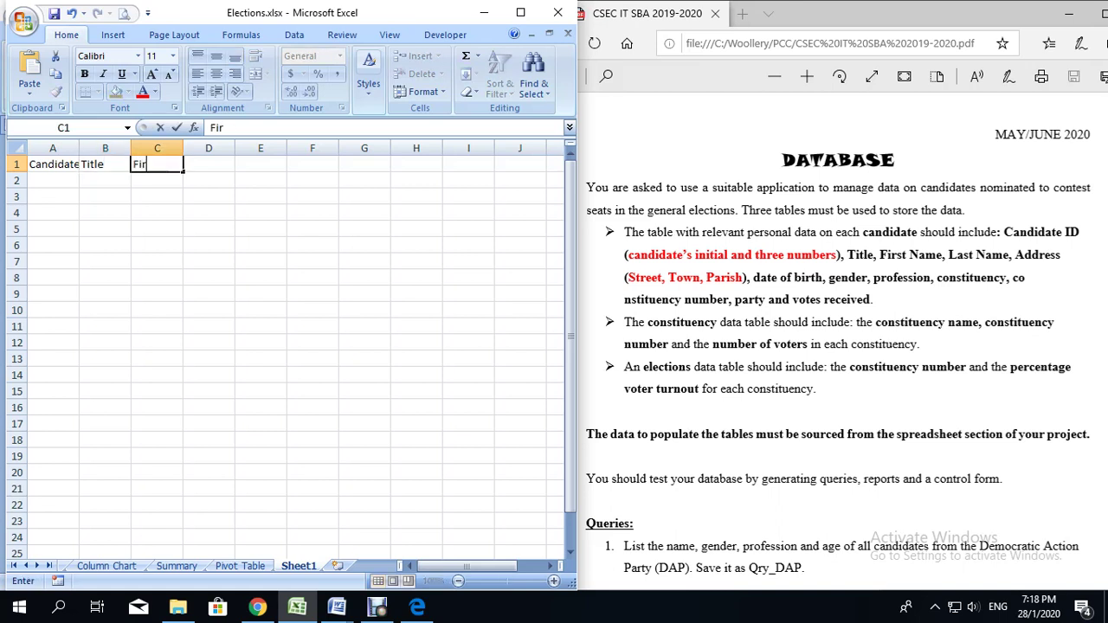
pyautogui.write('st Name')
pyautogui.press('Tab')
pyautogui.write('Last')
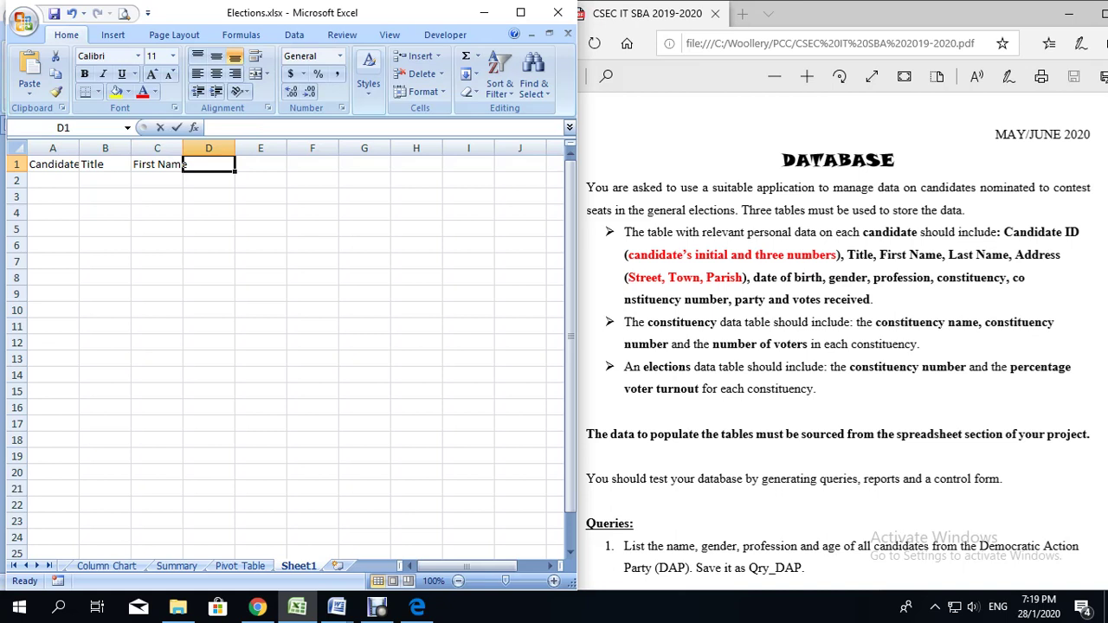
pyautogui.write('Nam')
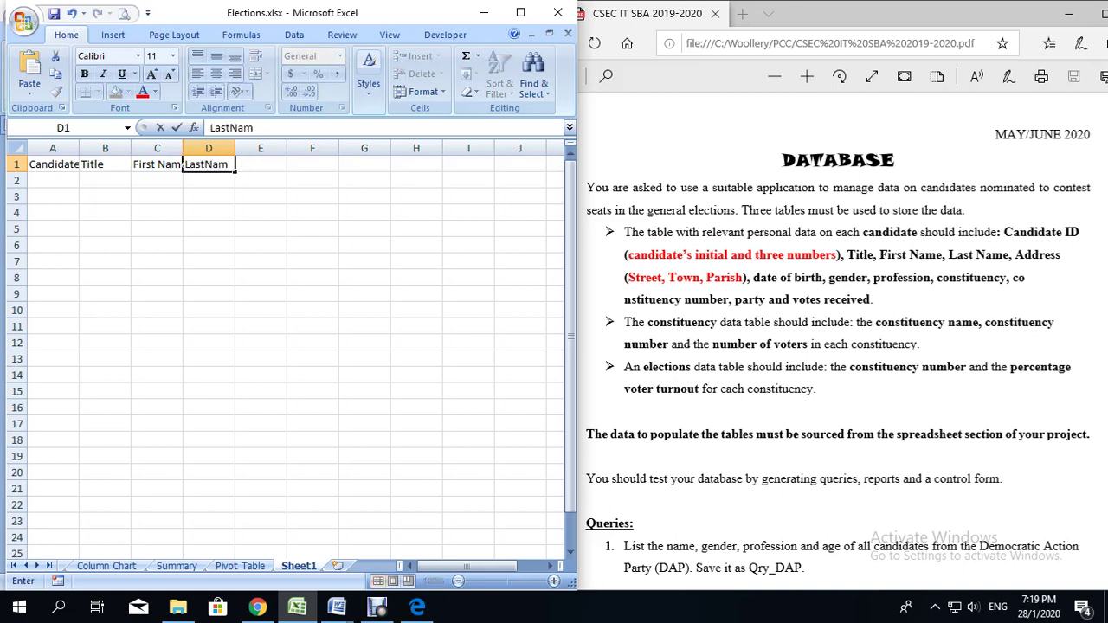
pyautogui.press('BackSpace')
pyautogui.press('BackSpace')
pyautogui.press('BackSpace')
pyautogui.write('Name')
pyautogui.press('Tab')
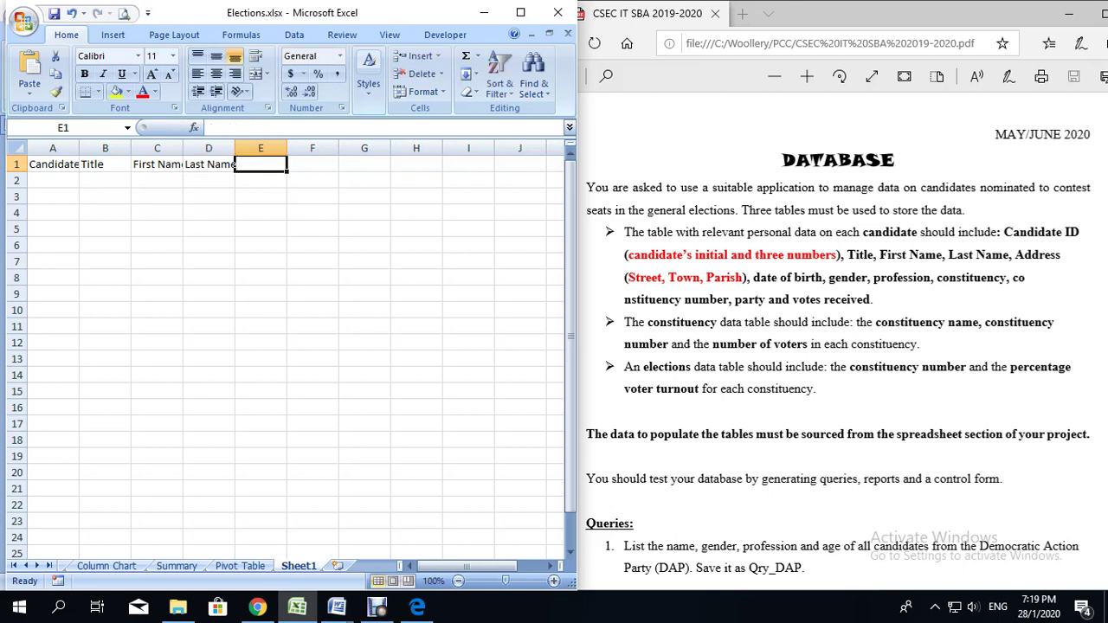
# Add the address headings Street, Town and Parish in cells E1 to G1.
pyautogui.write('Street')
pyautogui.press('Tab')
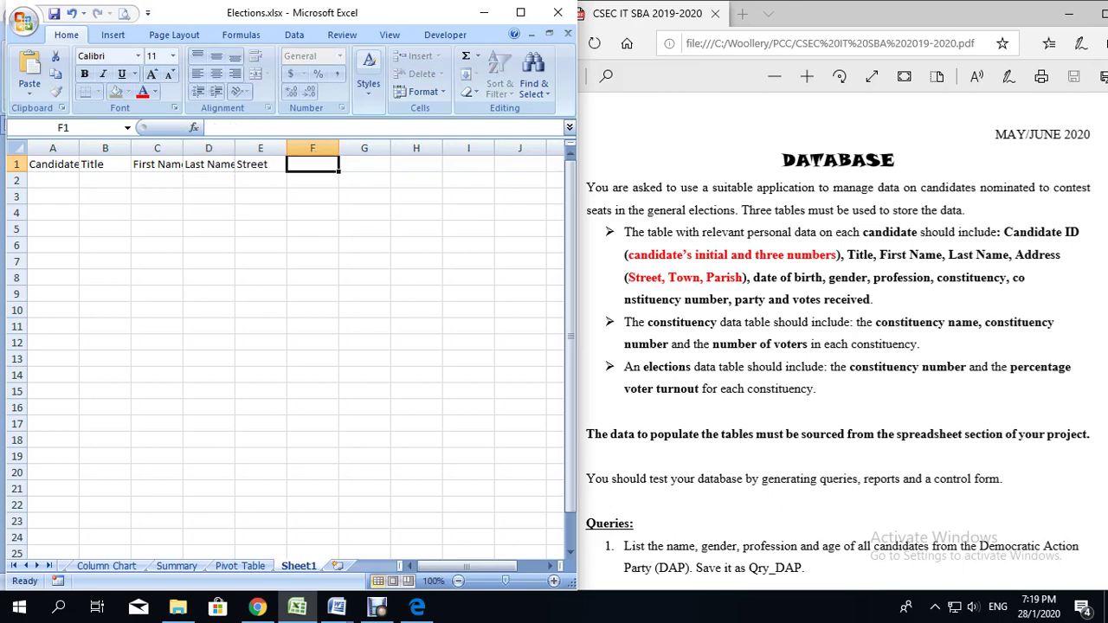
pyautogui.write('Town')
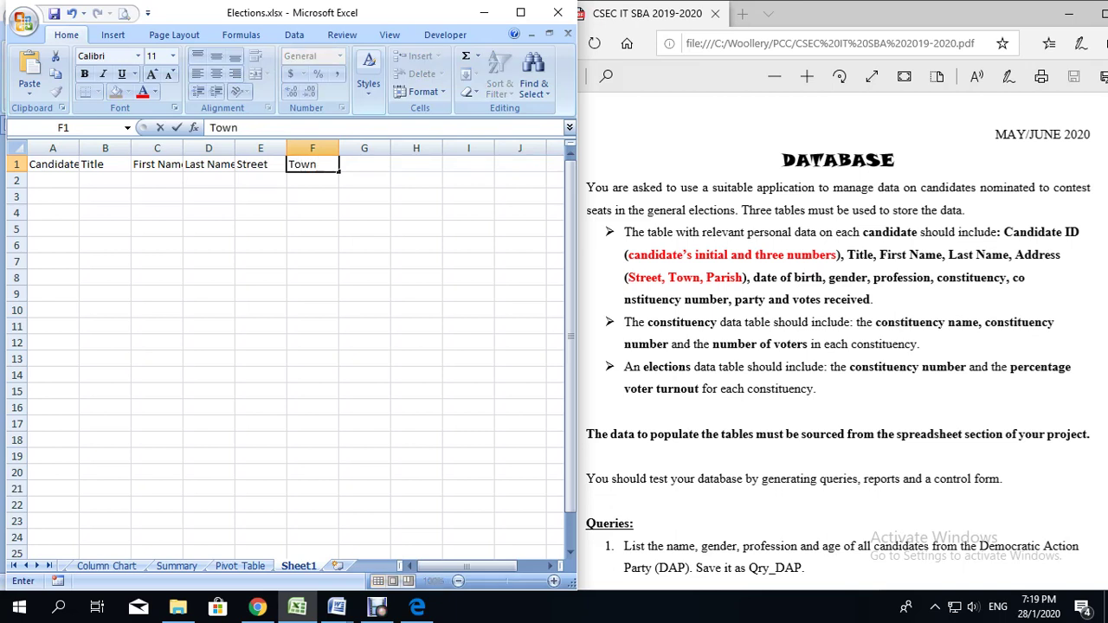
pyautogui.press('Tab')
pyautogui.write('Paris')
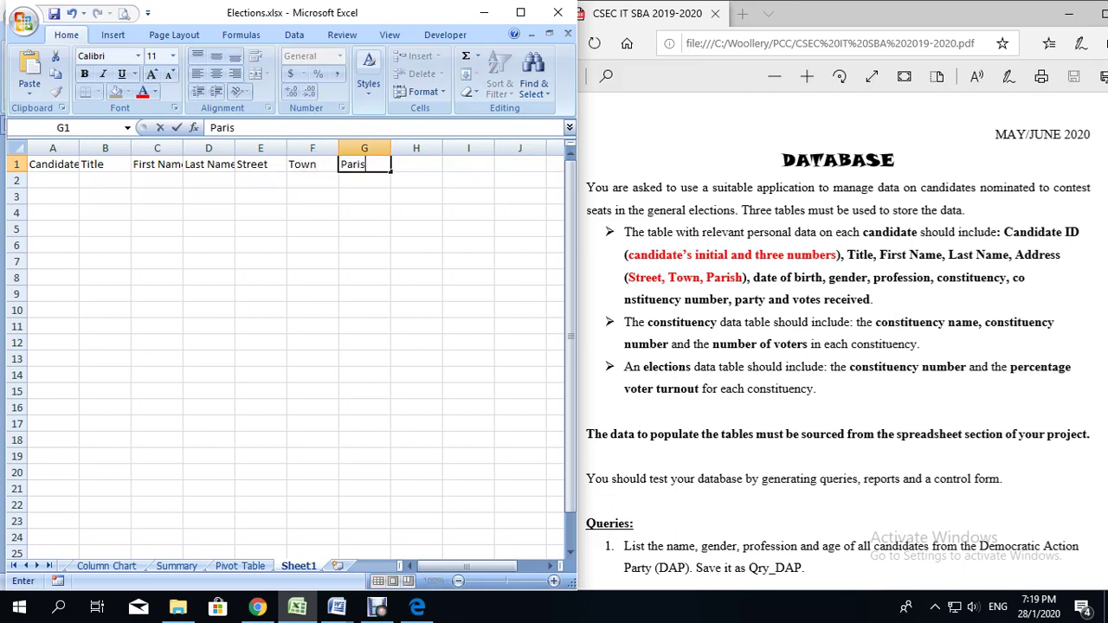
pyautogui.write('h')
pyautogui.press('Tab')
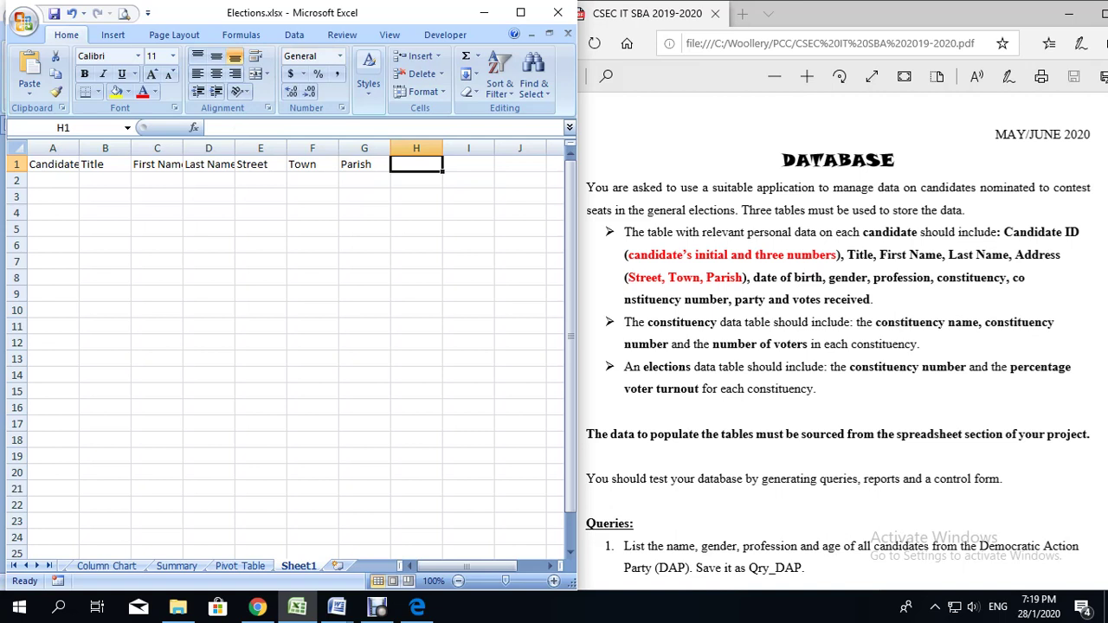
# Add the column headings DOB, Gender and Profession in cells H1 to J1.
pyautogui.write('DOB')
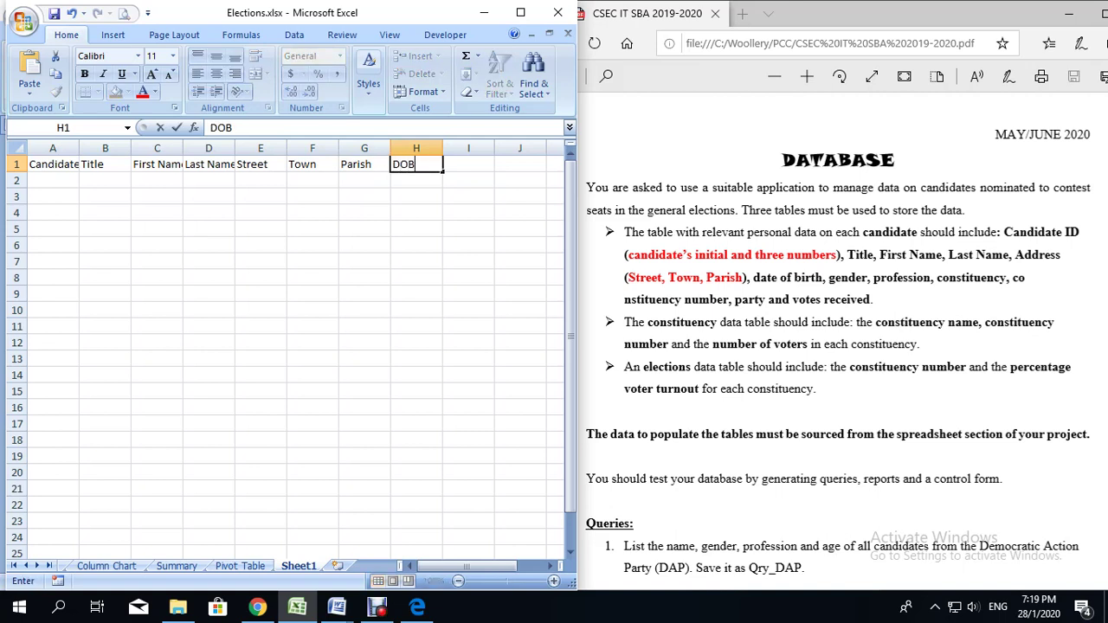
pyautogui.press('Tab')
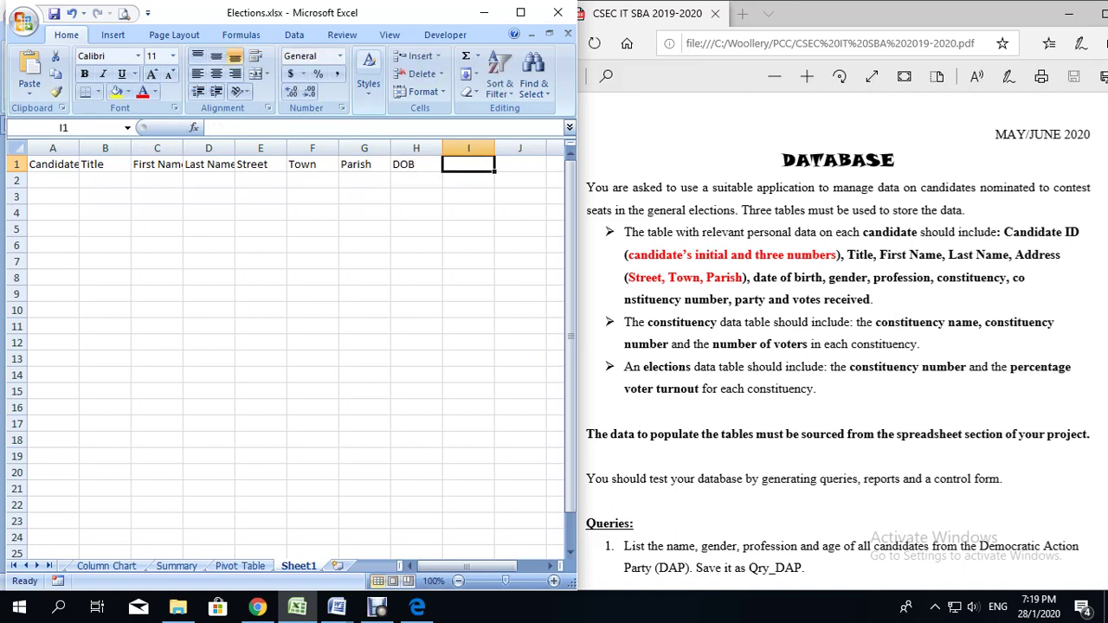
pyautogui.write('Gender')
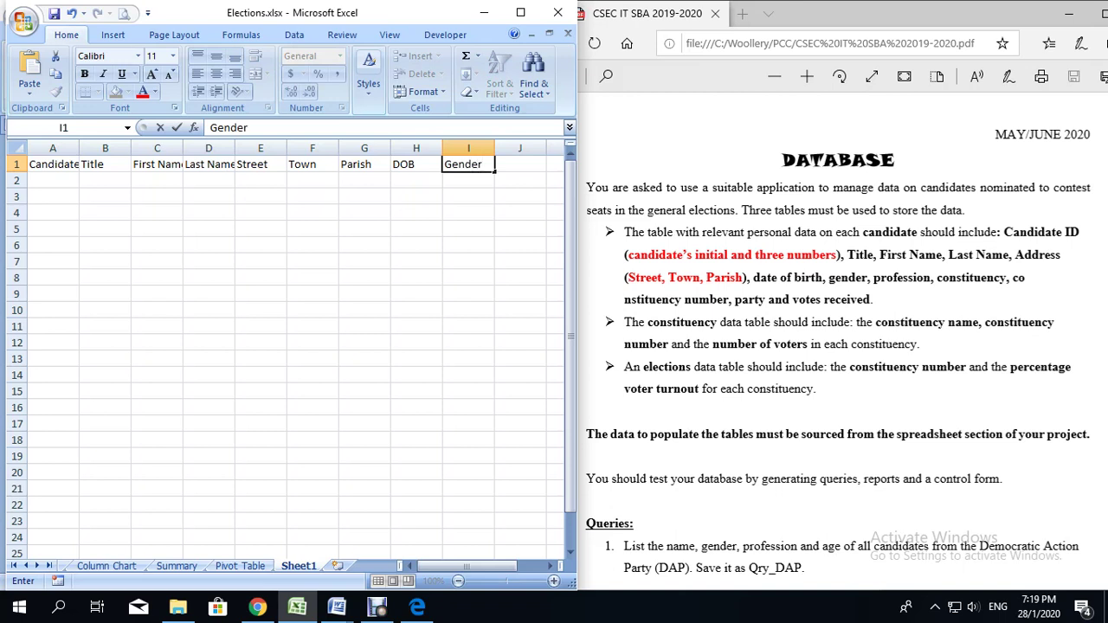
pyautogui.press('Tab')
pyautogui.write('Pro')
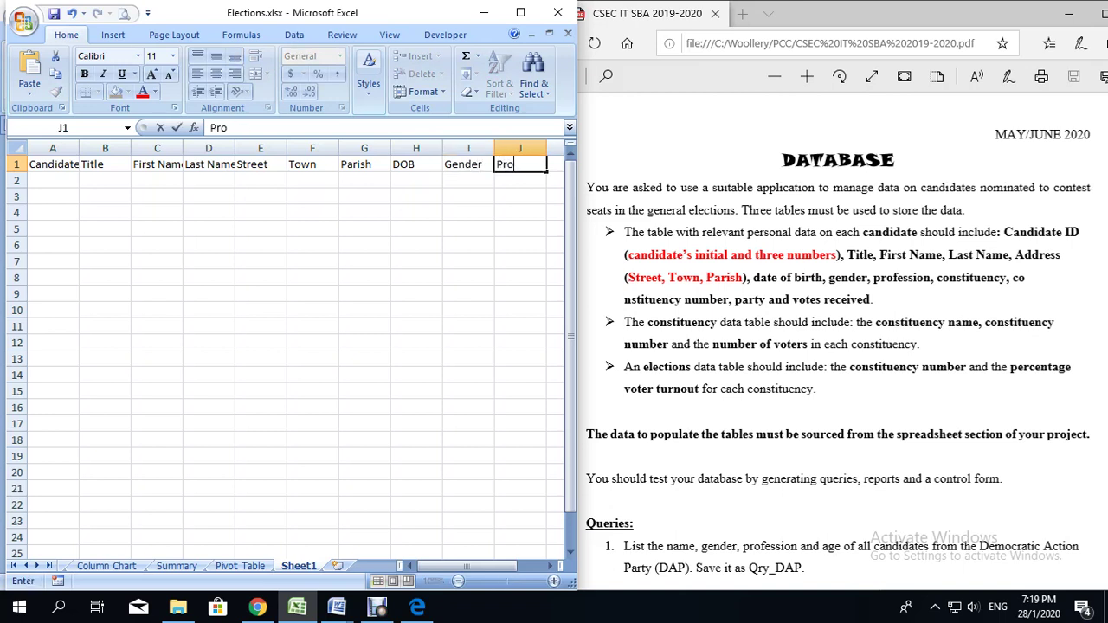
pyautogui.write('fession')
pyautogui.press('Tab')
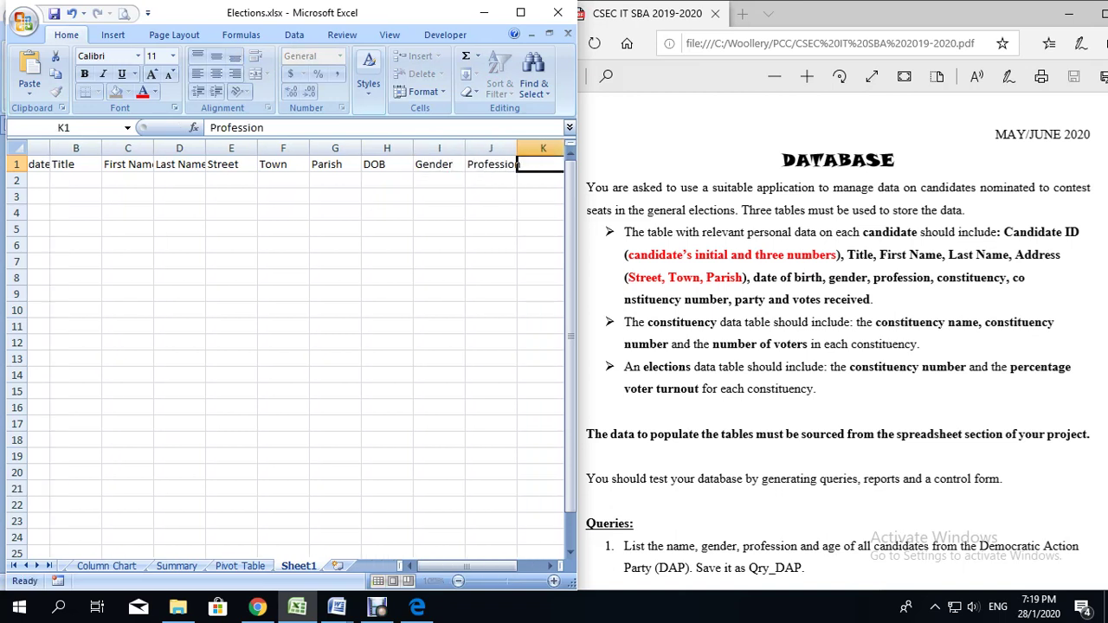
# Add the column headings Constituency, Constituency No and Number of Voters in cells K1 to M1.
pyautogui.write('Consti')
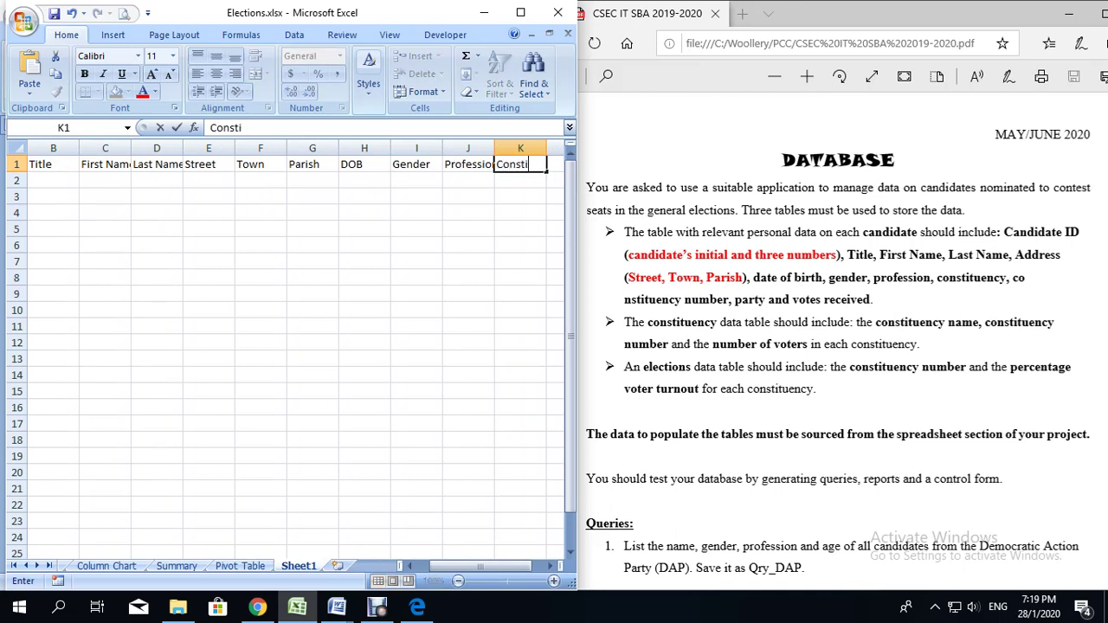
pyautogui.write('tuency')
pyautogui.press('Tab')
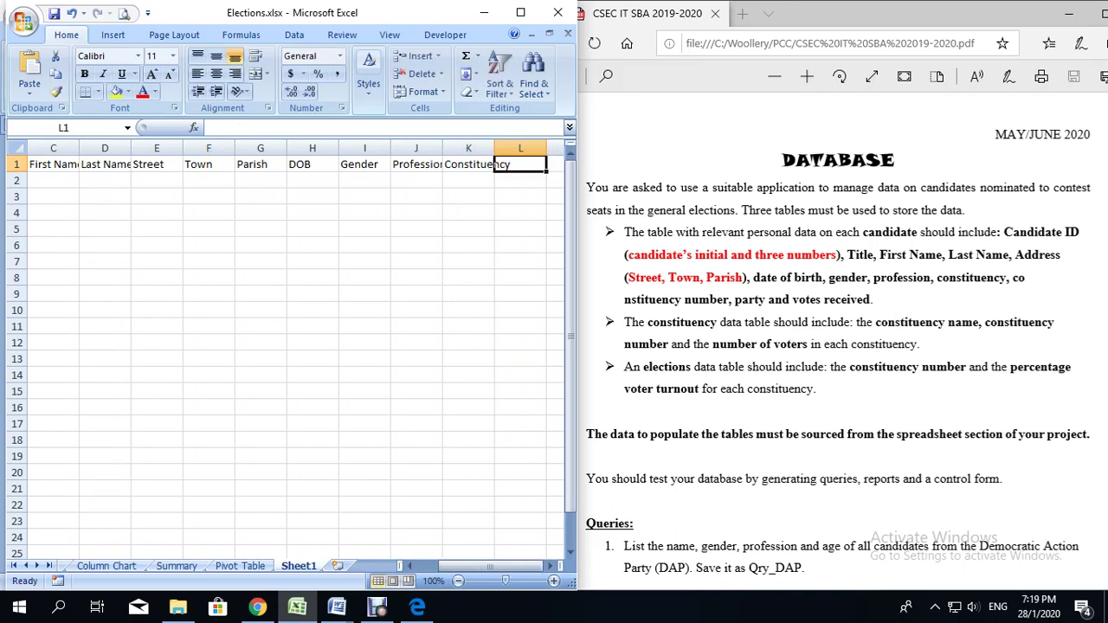
pyautogui.write('Constituency')
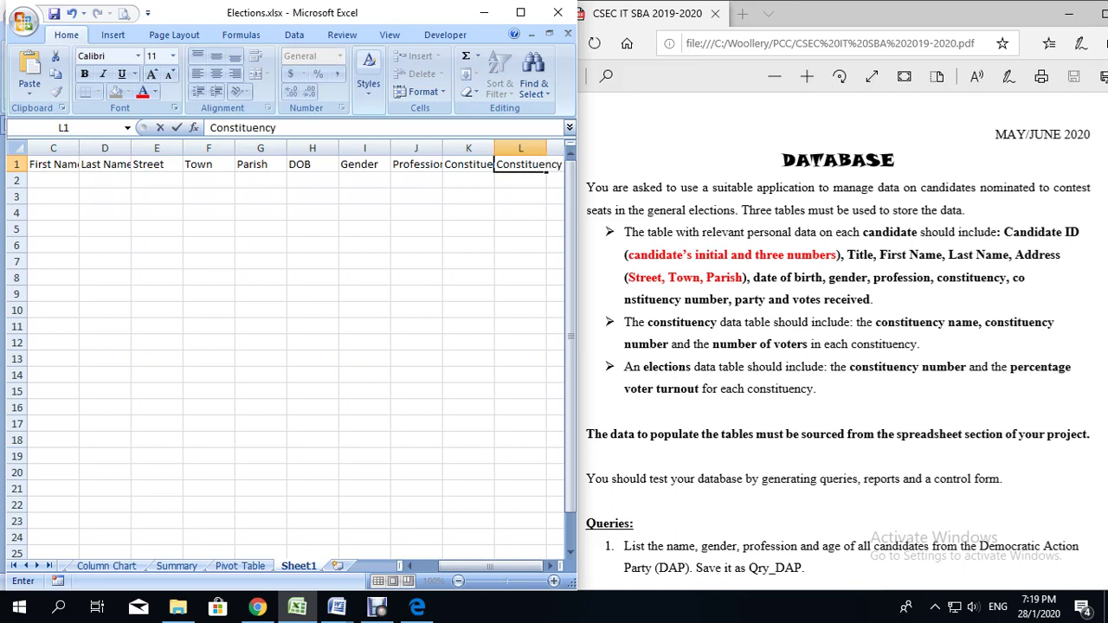
pyautogui.write(' No')
pyautogui.press('Tab')
pyautogui.write('N')
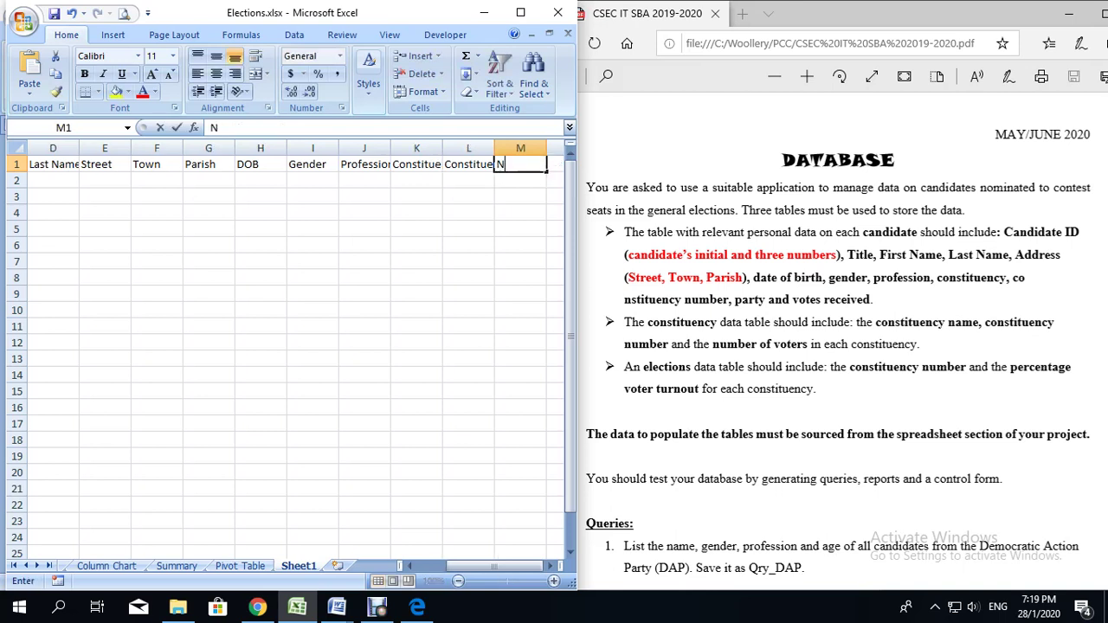
pyautogui.write('umber of')
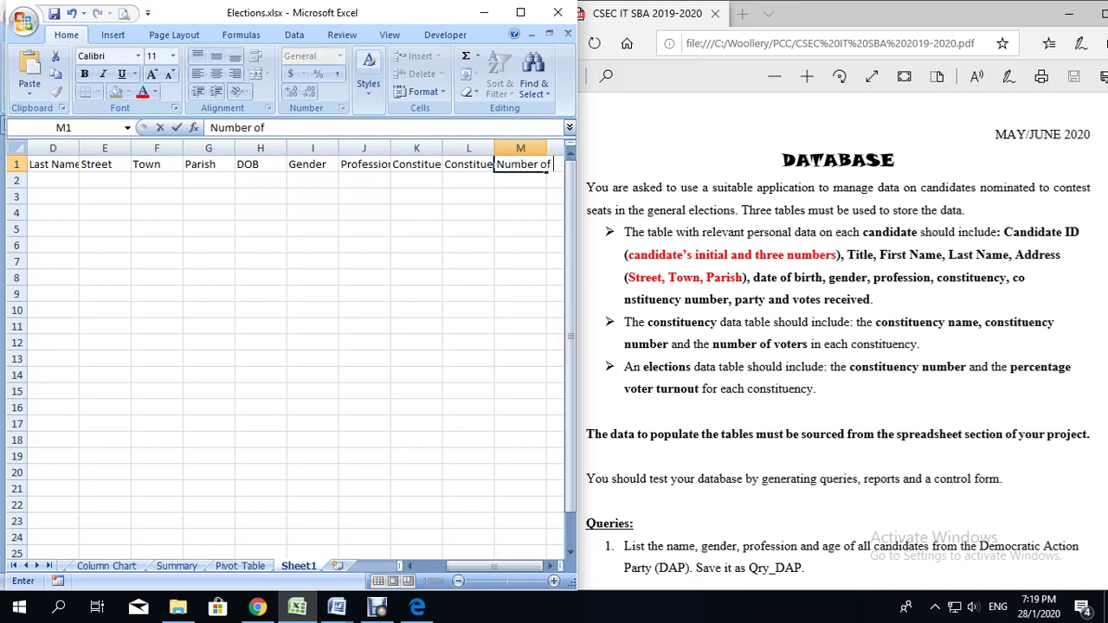
pyautogui.write(' Voters')
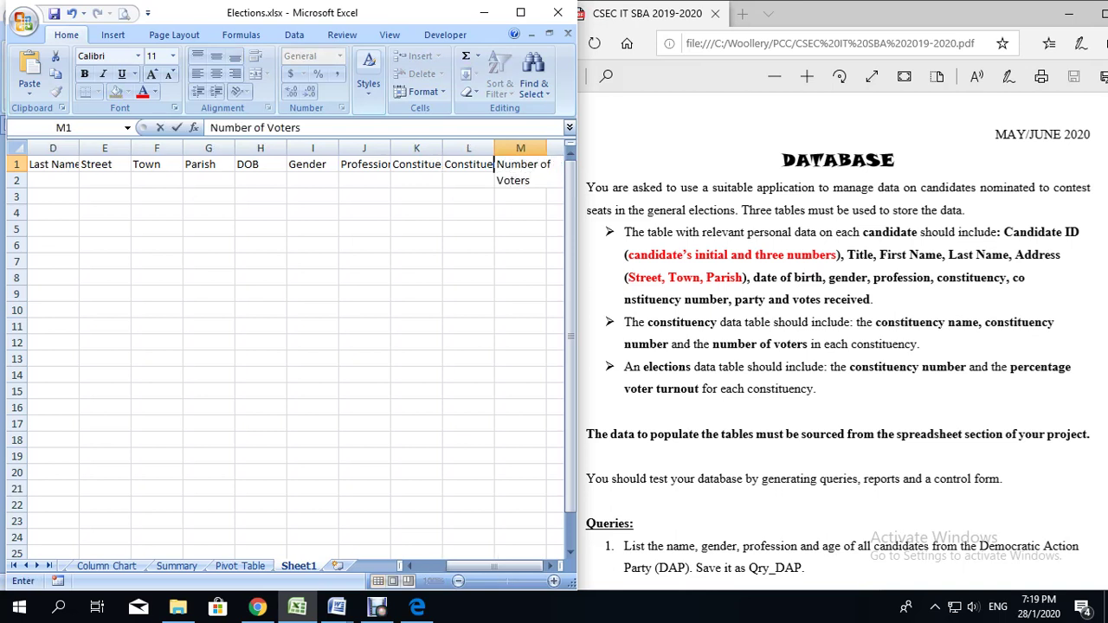
pyautogui.click(105, 164)
# AutoFit the Last Name, Street, Town, Profession, Constituency and Constituency No columns to their headings, and widen the workbook window slightly.
pyautogui.doubleClick(79, 148)
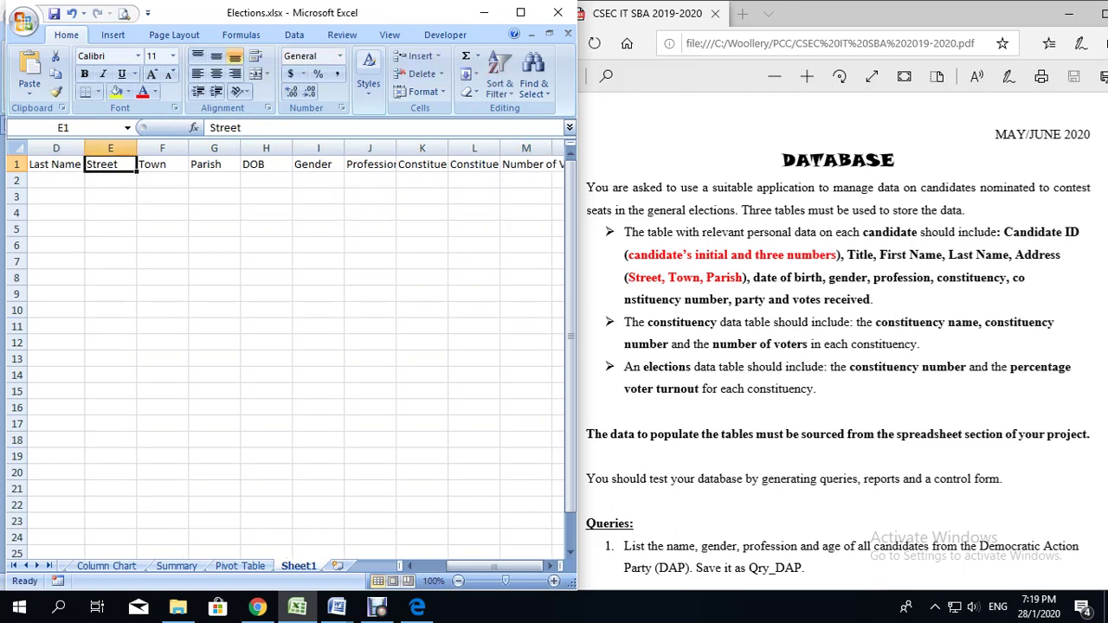
pyautogui.doubleClick(137, 149)
pyautogui.doubleClick(173, 148)
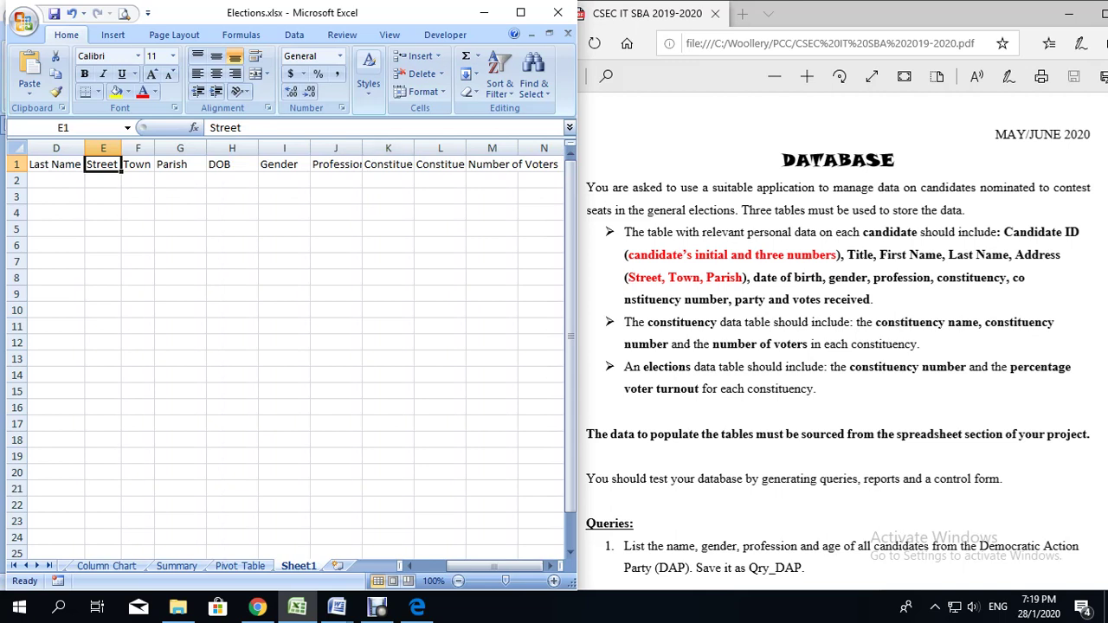
pyautogui.doubleClick(362, 148)
pyautogui.doubleClick(422, 148)
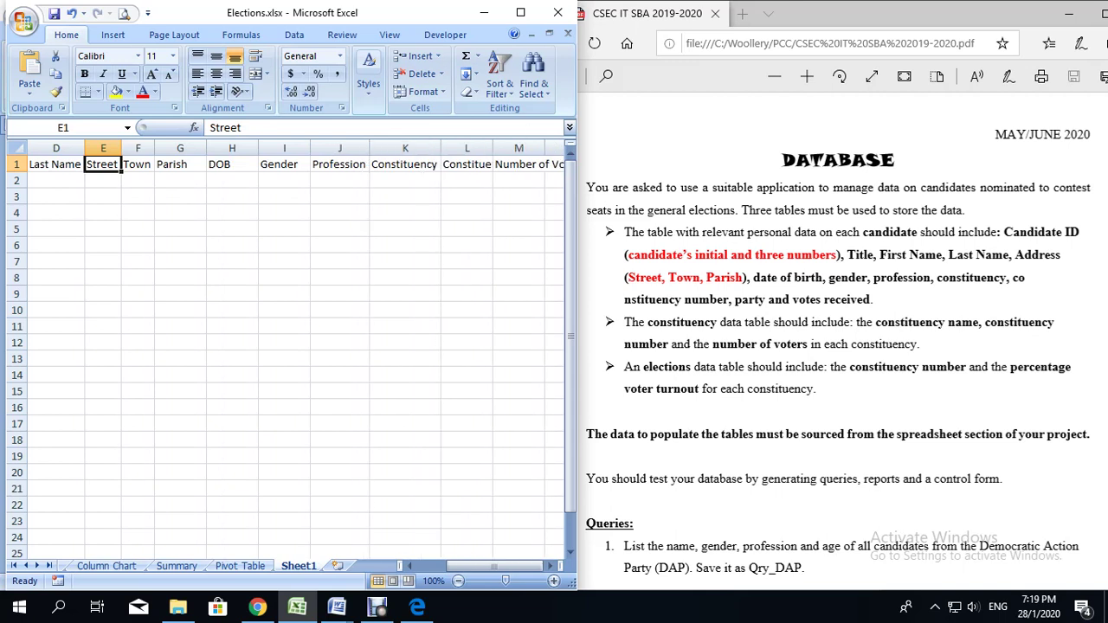
pyautogui.doubleClick(495, 148)
pyautogui.moveTo(577, 144); pyautogui.dragTo(606, 144)
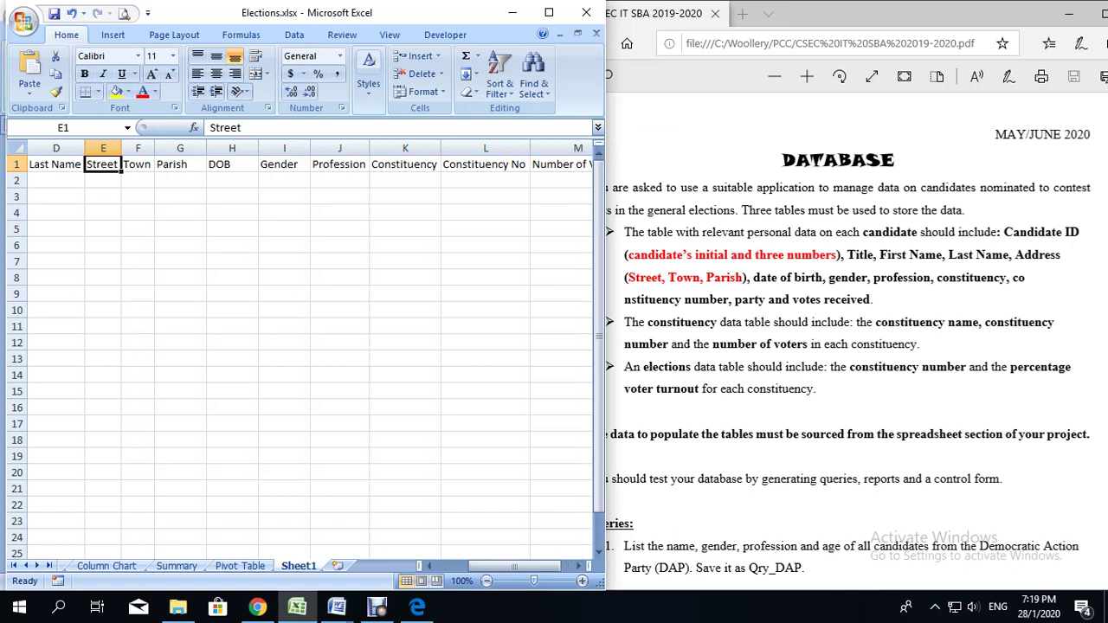
pyautogui.moveTo(514, 567); pyautogui.dragTo(480, 566)
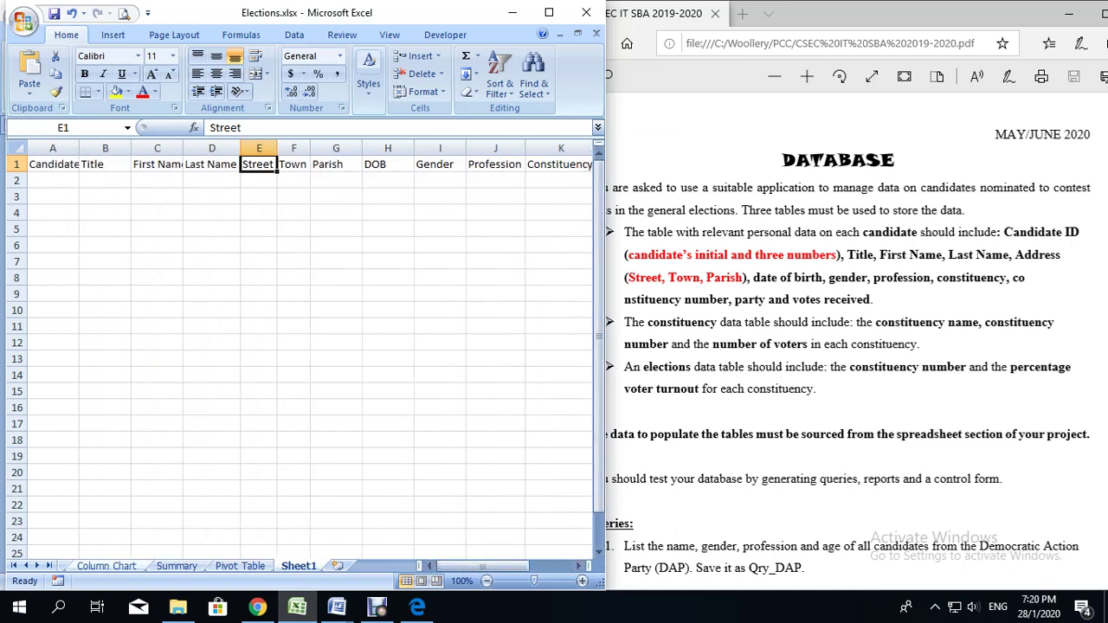
# Copy the candidates' first names in D10:D37 of the Elections Data Backup sheet.
pyautogui.click(25, 567)
pyautogui.click(25, 566)
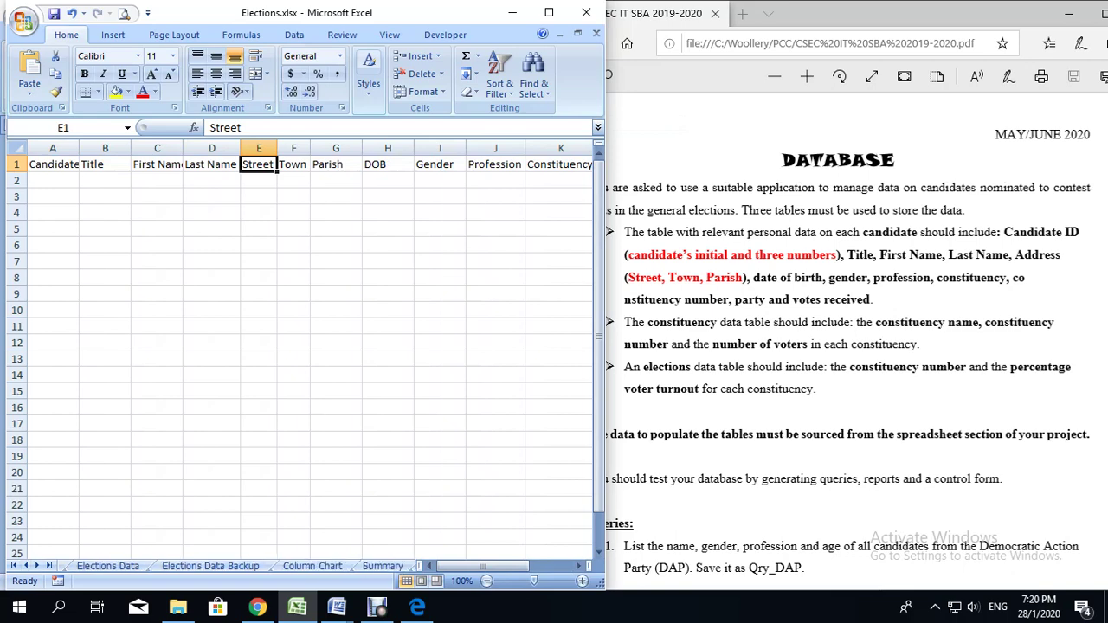
pyautogui.click(211, 567)
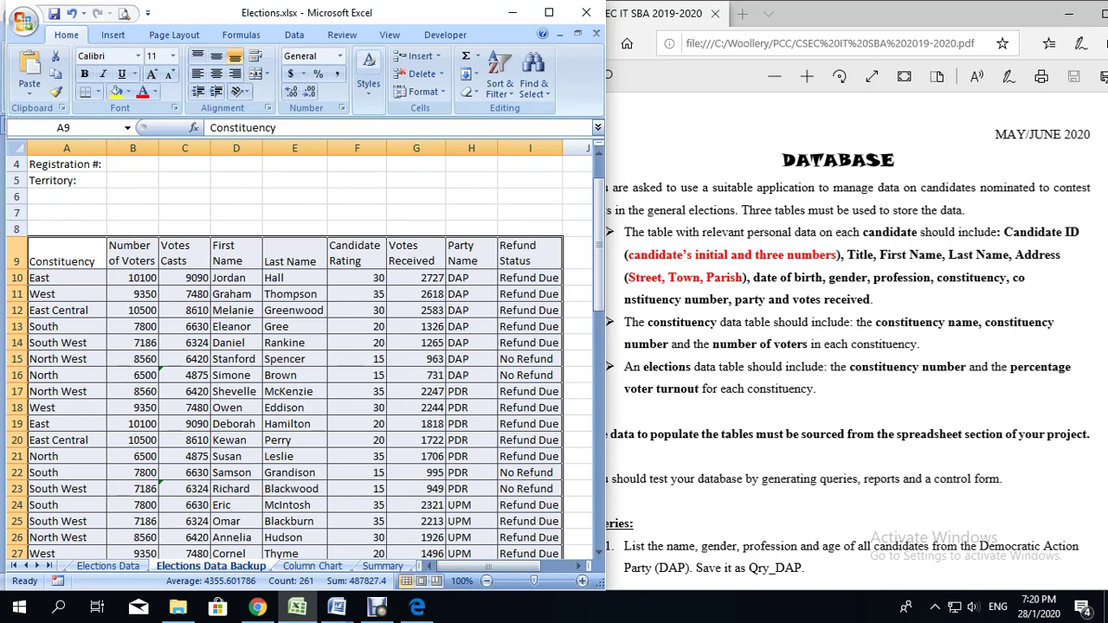
pyautogui.moveTo(236, 278); pyautogui.dragTo(258, 511)
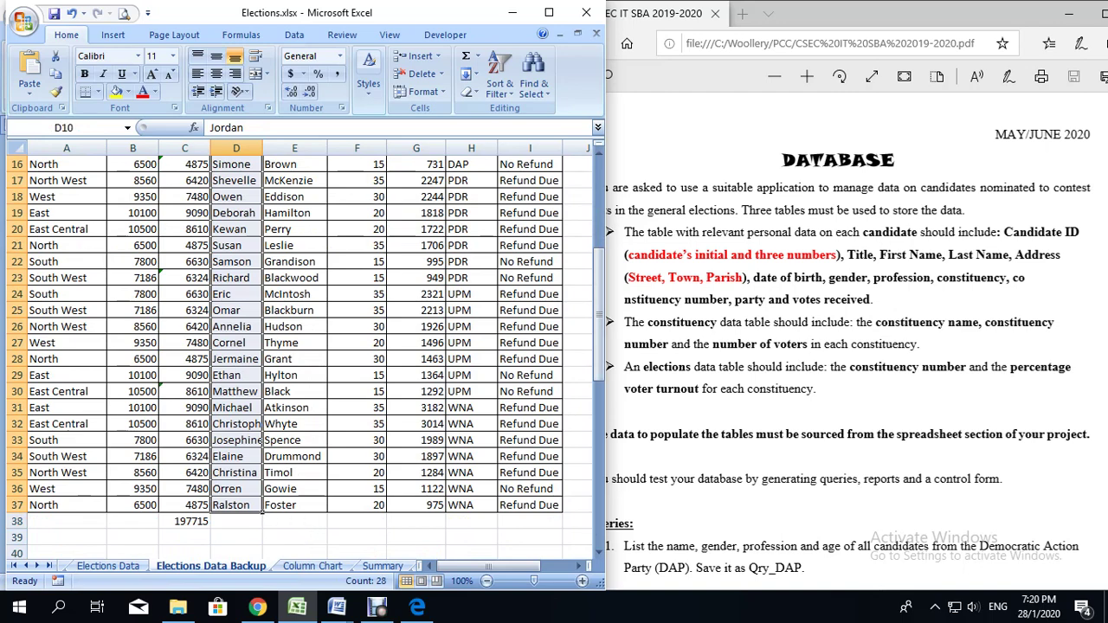
pyautogui.rightClick(240, 478)
pyautogui.click(279, 240)
pyautogui.scroll(5, 279, 240)
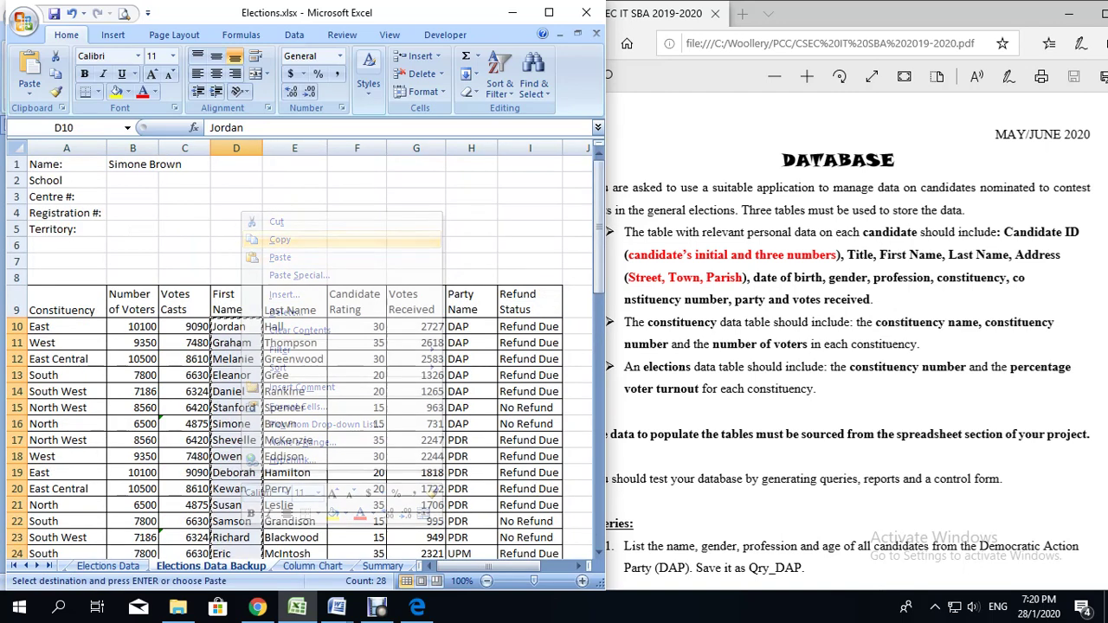
# Paste the copied first names into Sheet1 under the First Name heading, starting at C2.
pyautogui.moveTo(420, 566); pyautogui.dragTo(508, 567)
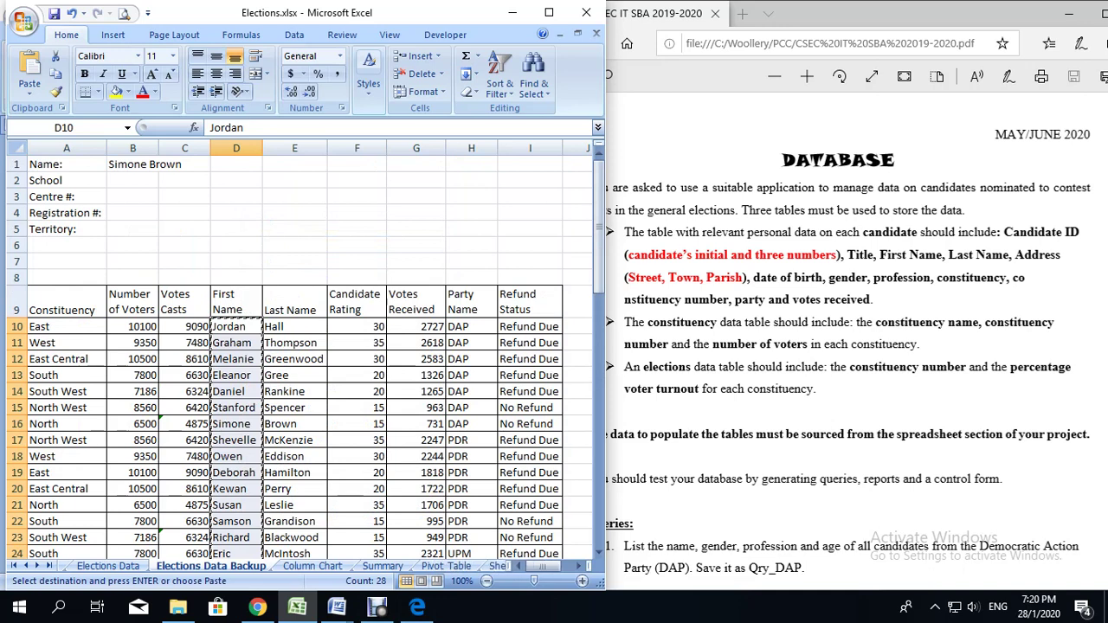
pyautogui.click(500, 566)
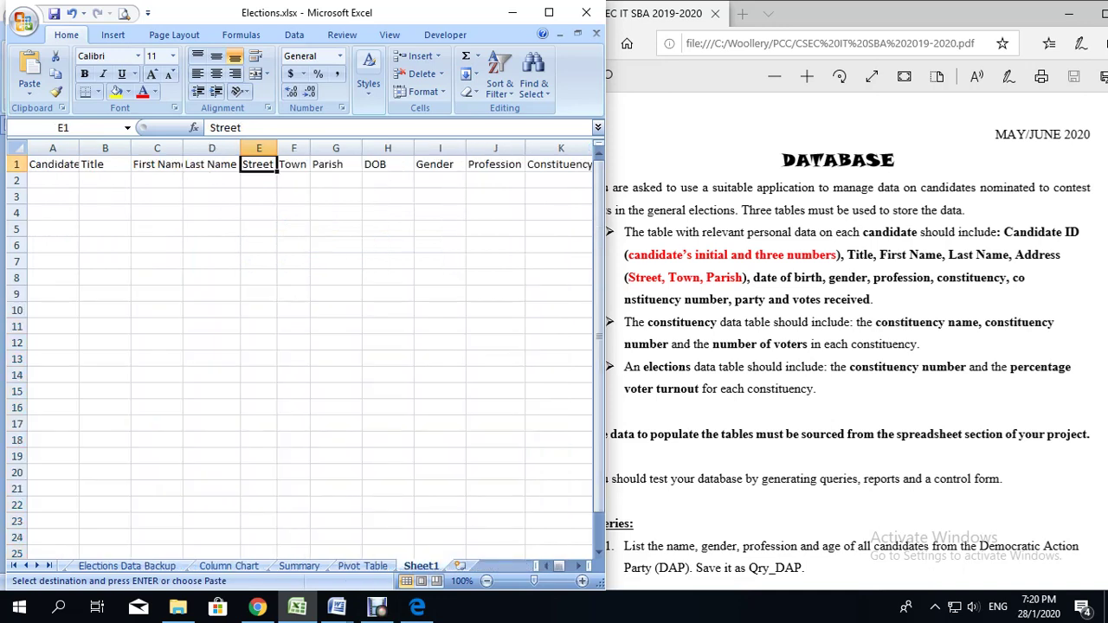
pyautogui.click(156, 180)
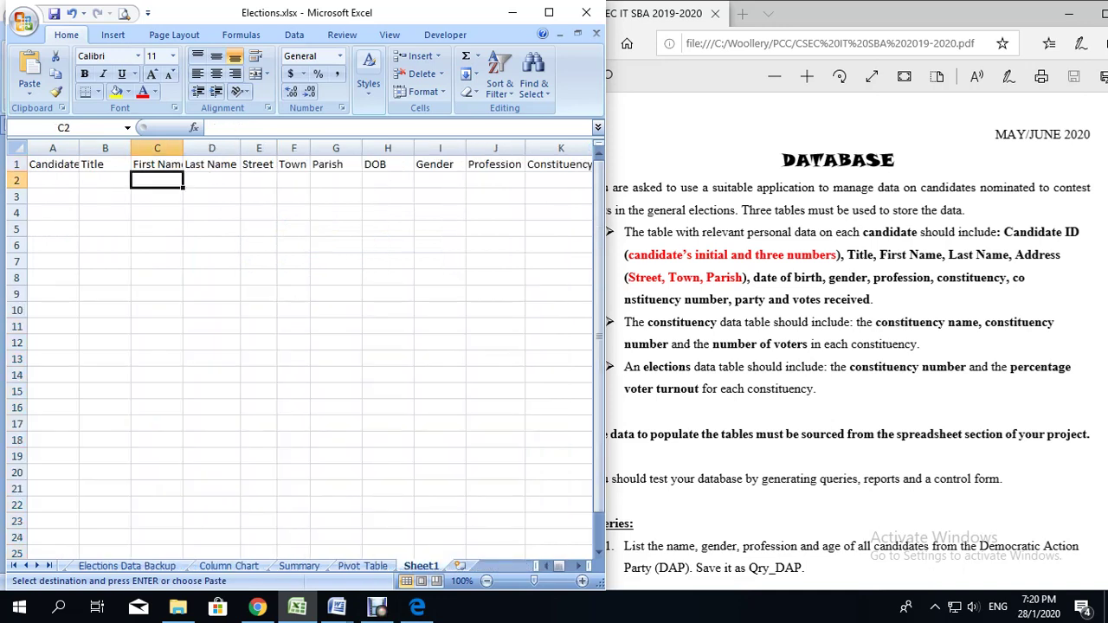
pyautogui.rightClick(159, 180)
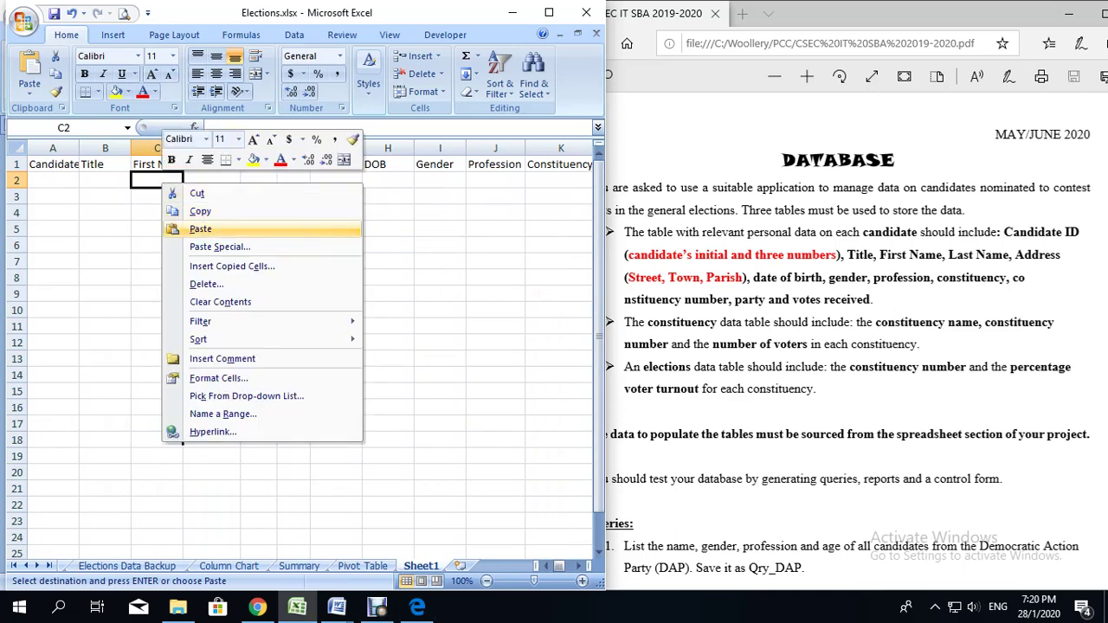
pyautogui.click(197, 227)
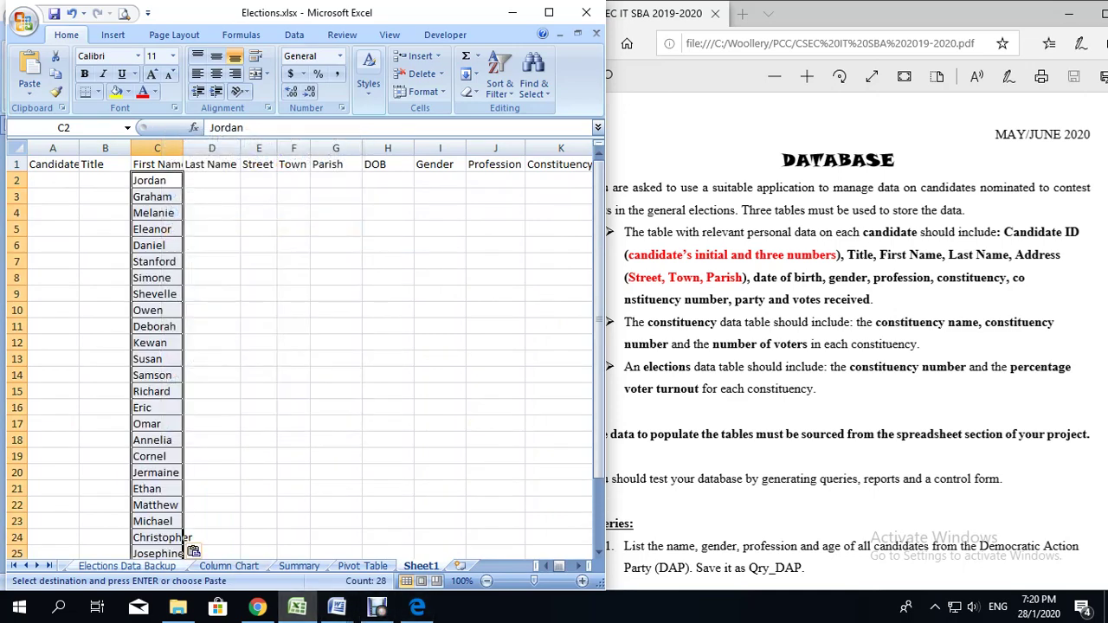
# Copy the candidates' last names in E10:E37 of the Elections Data Backup sheet.
pyautogui.click(126, 565)
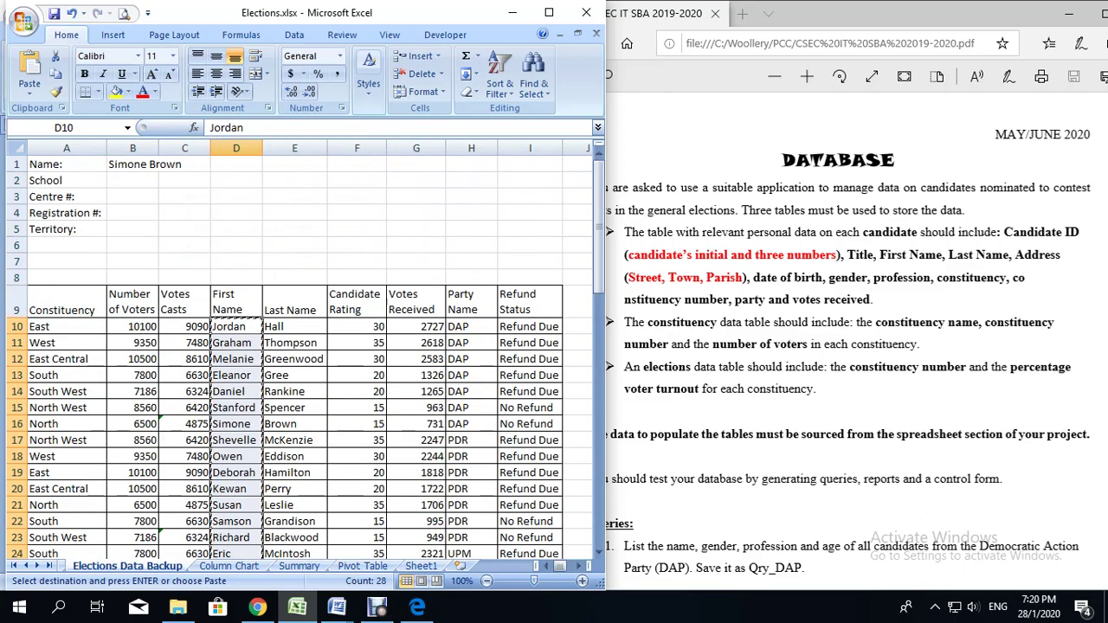
pyautogui.moveTo(295, 326); pyautogui.dragTo(327, 546)
pyautogui.rightClick(295, 233)
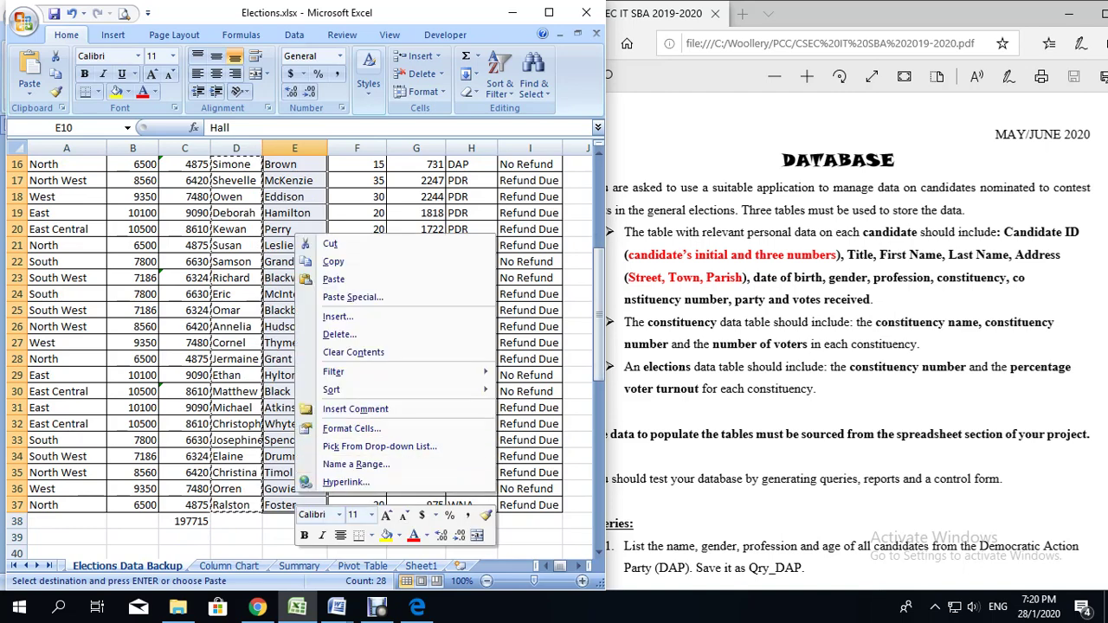
pyautogui.scroll(5, 333, 261)
pyautogui.click(334, 262)
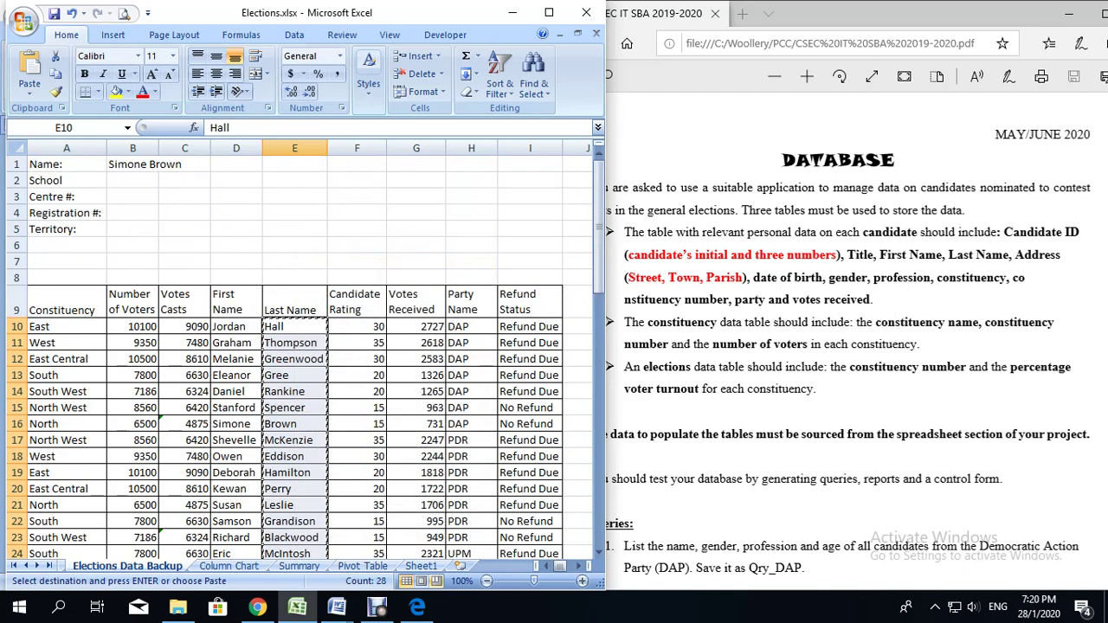
# Paste the copied last names into Sheet1 under the Last Name heading, starting at D2.
pyautogui.click(421, 565)
pyautogui.click(212, 180)
pyautogui.rightClick(216, 177)
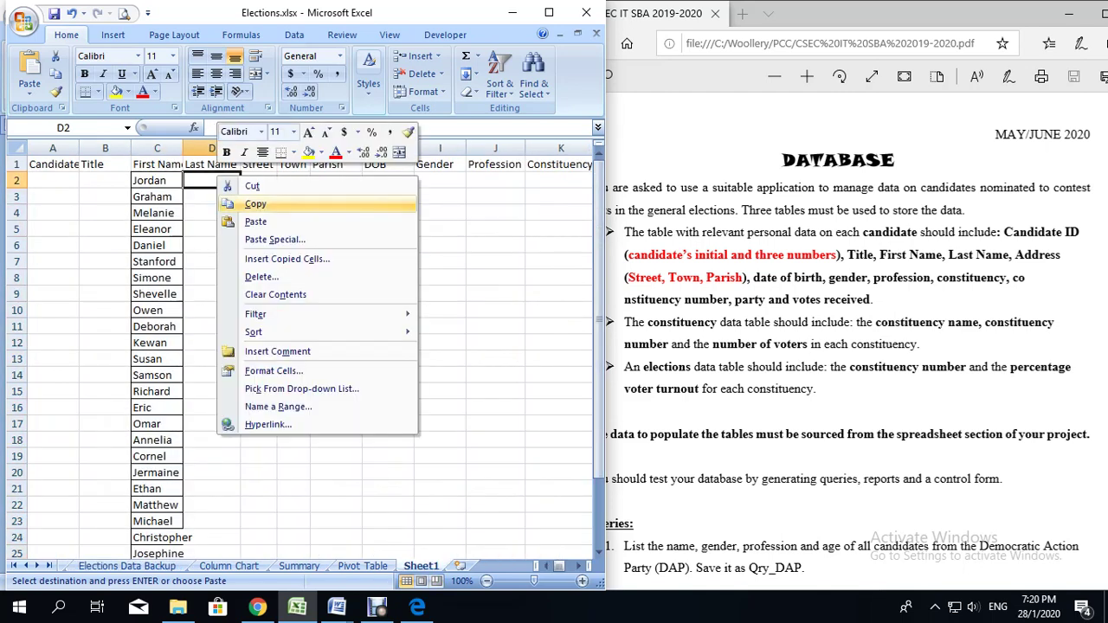
pyautogui.click(242, 221)
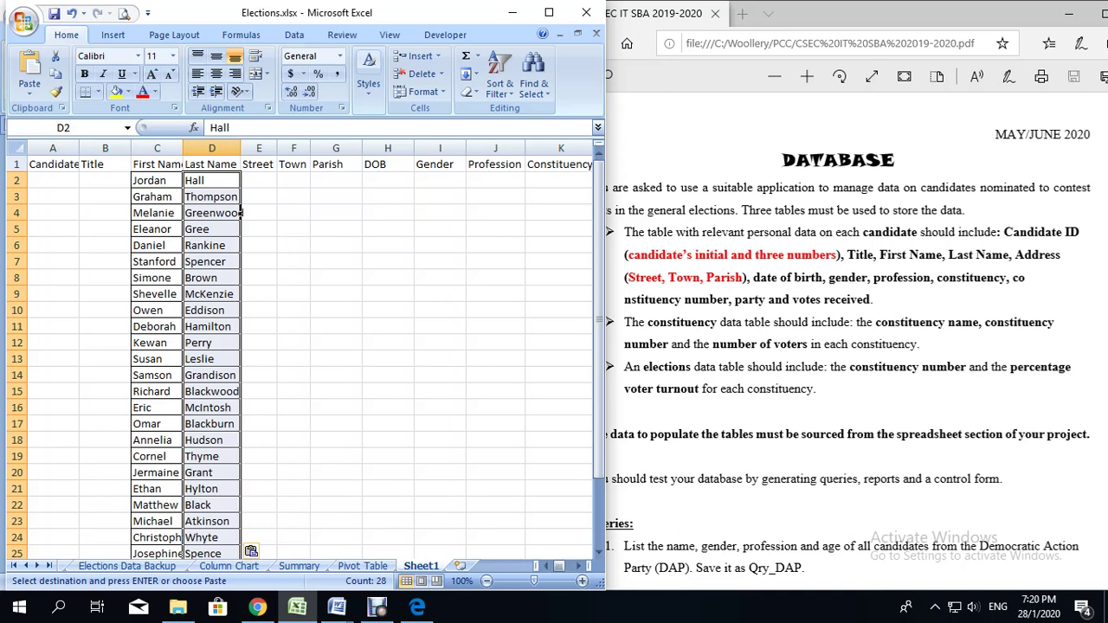
# Make K2 the active cell on Sheet1, and copy the constituency names in A10:A37 of the Elections Data Backup sheet.
pyautogui.click(440, 181)
pyautogui.click(496, 181)
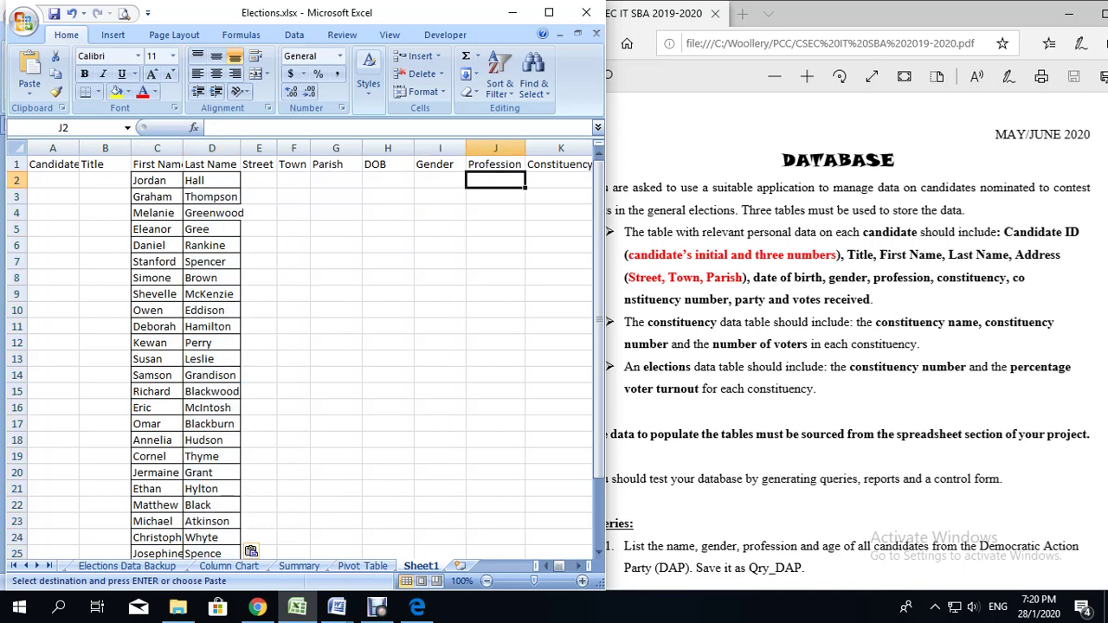
pyautogui.click(582, 566)
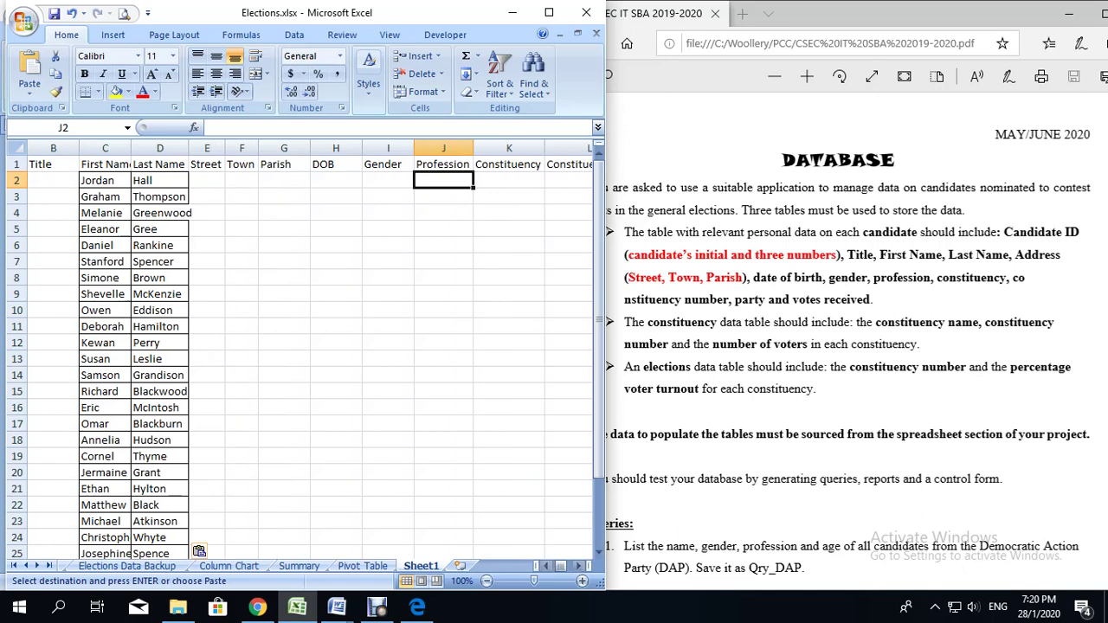
pyautogui.click(509, 180)
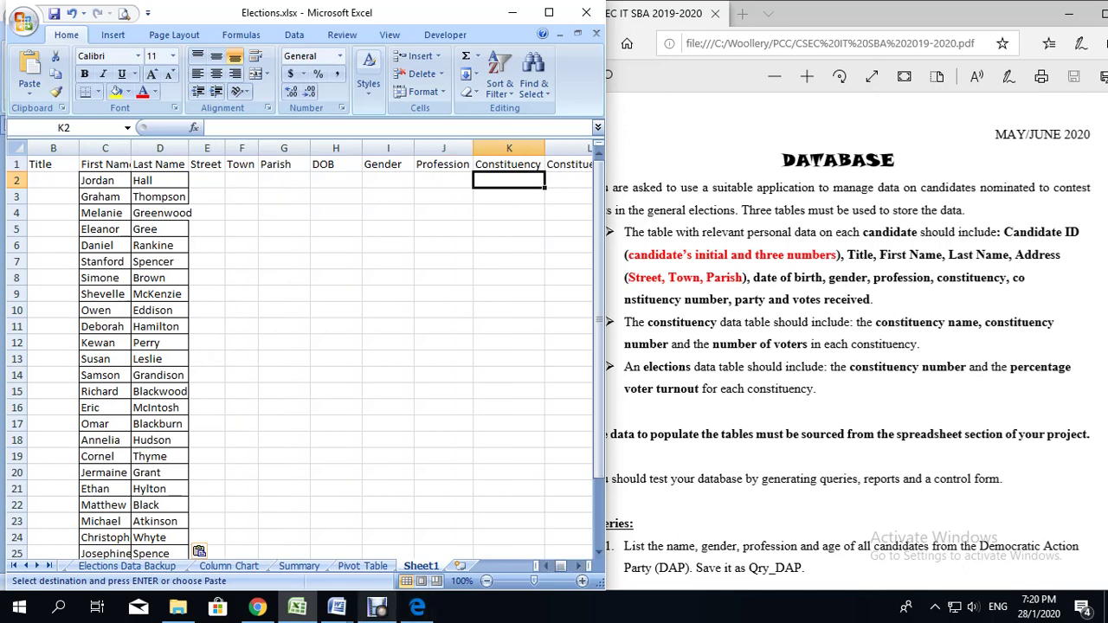
pyautogui.click(127, 566)
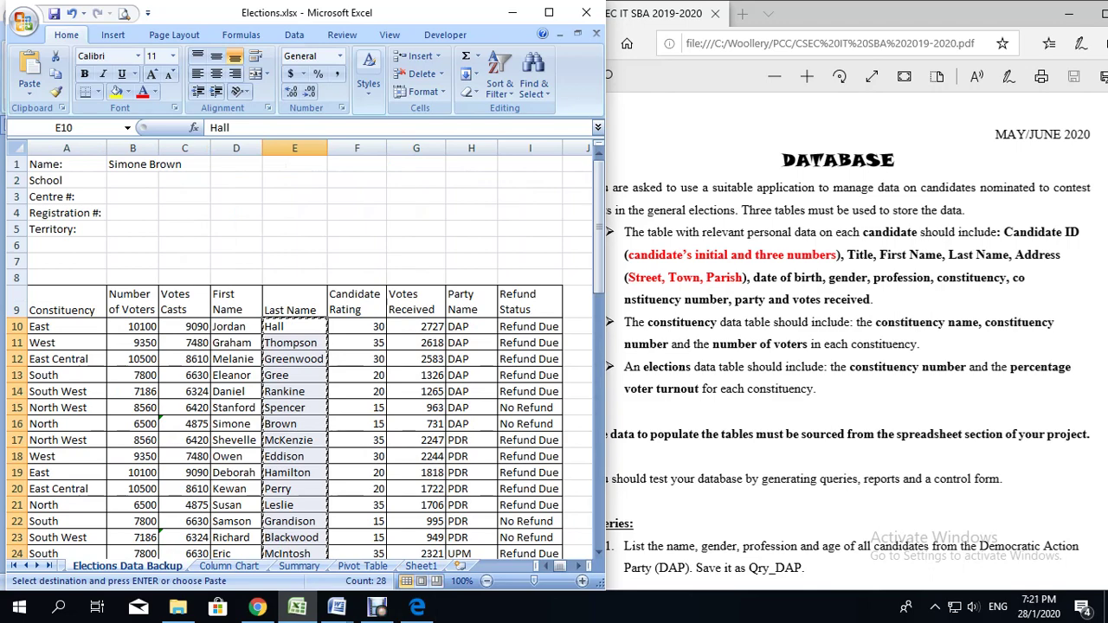
pyautogui.moveTo(66, 327); pyautogui.dragTo(61, 516)
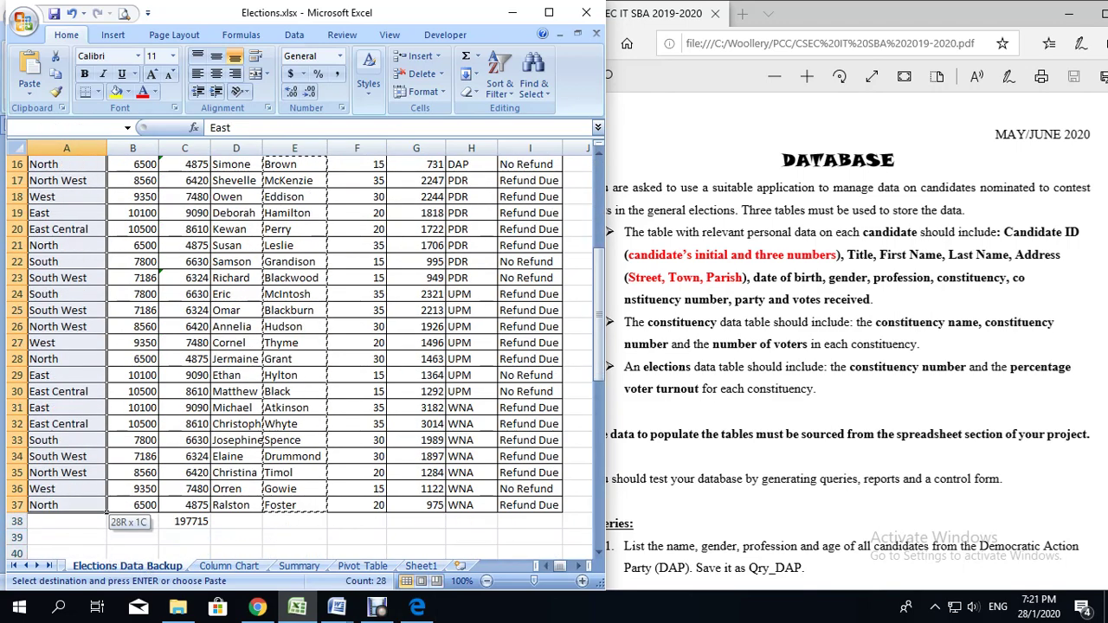
pyautogui.rightClick(54, 515)
pyautogui.click(90, 277)
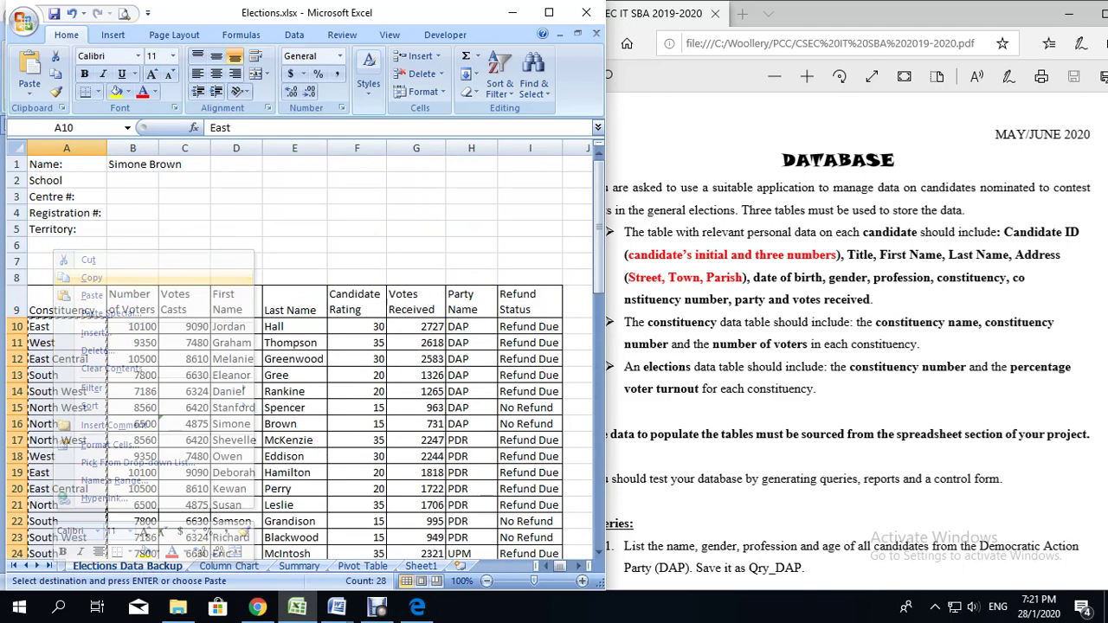
# Paste the copied constituency names into Sheet1 under the Constituency heading, starting at K2.
pyautogui.click(421, 565)
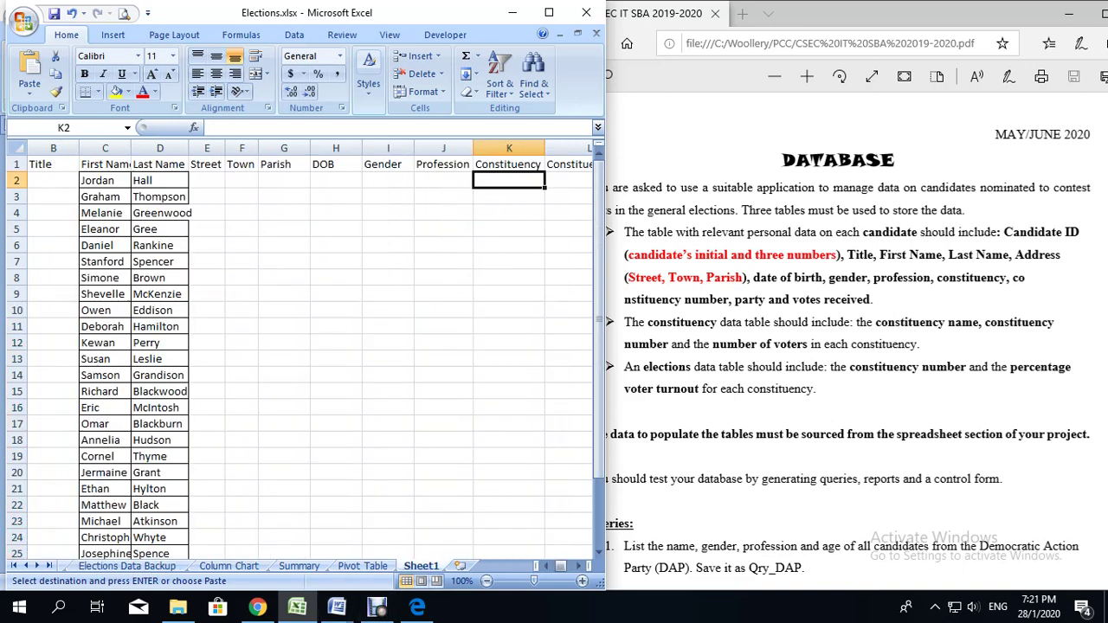
pyautogui.rightClick(487, 182)
pyautogui.click(520, 229)
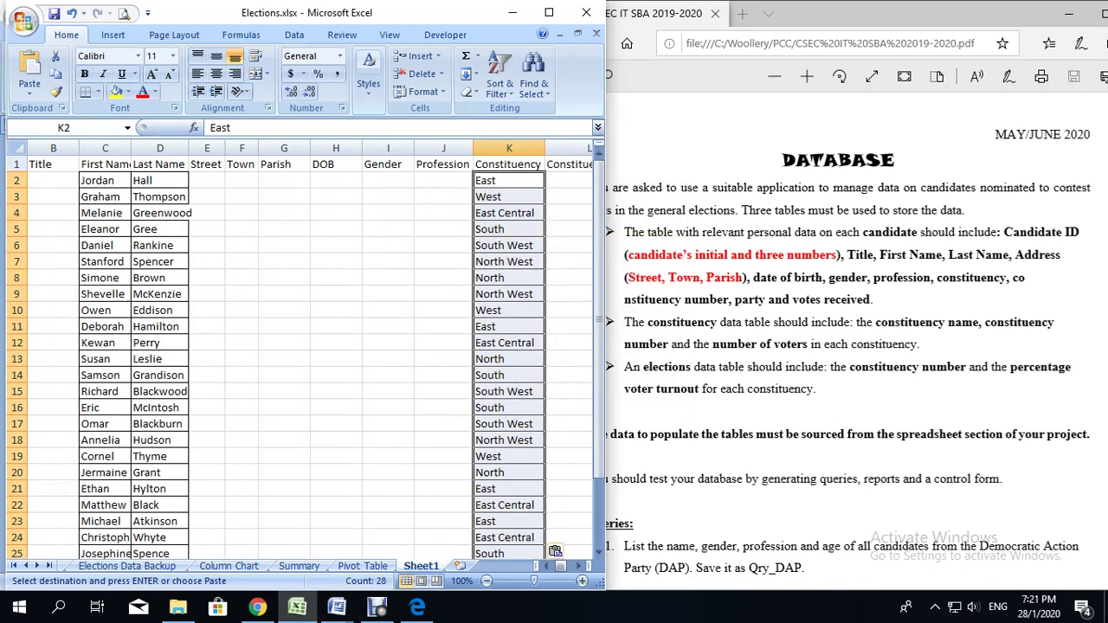
# Make M2 the active cell on Sheet1, and copy the voter numbers in B10:B37 of the Elections Data Backup sheet.
pyautogui.click(578, 566)
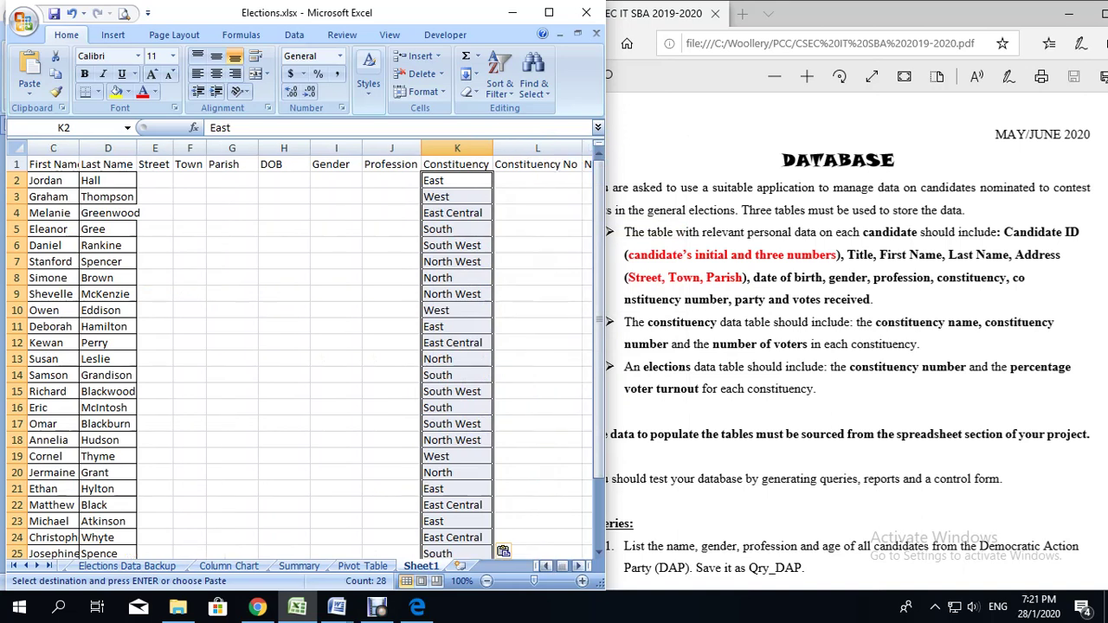
pyautogui.click(577, 566)
pyautogui.click(578, 565)
pyautogui.click(579, 566)
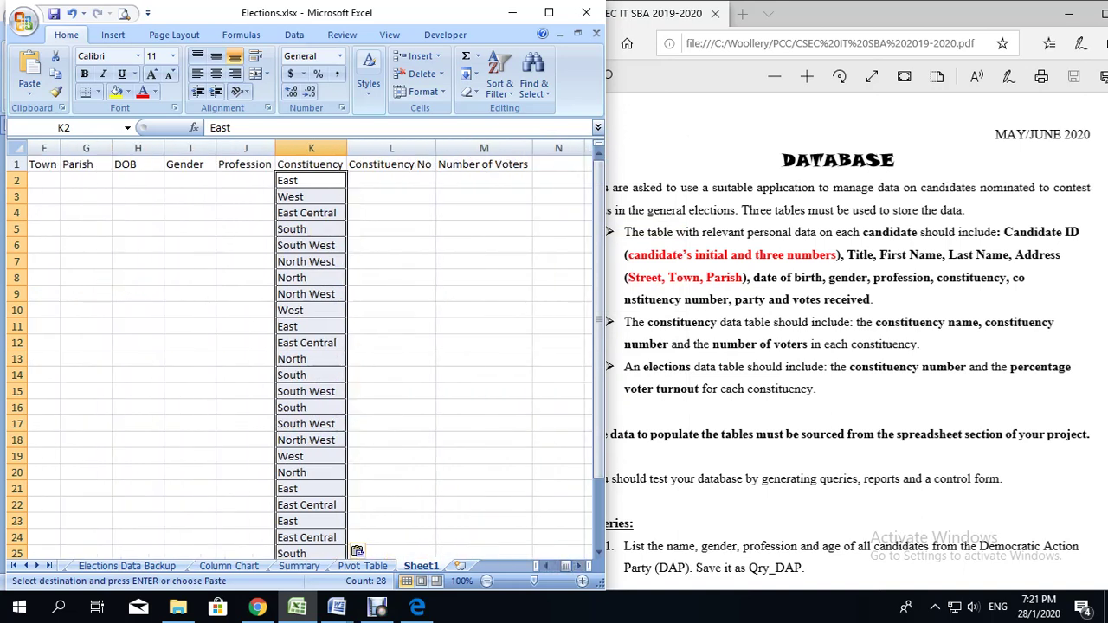
pyautogui.press('Right')
pyautogui.press('Right')
pyautogui.click(127, 565)
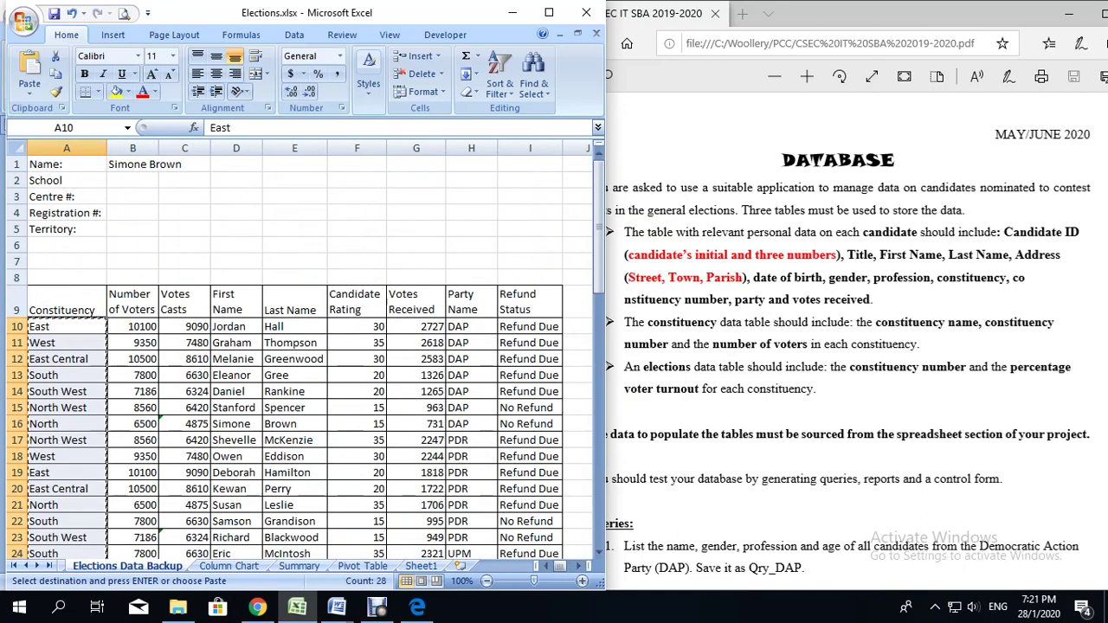
pyautogui.moveTo(132, 327); pyautogui.dragTo(138, 522)
pyautogui.rightClick(139, 522)
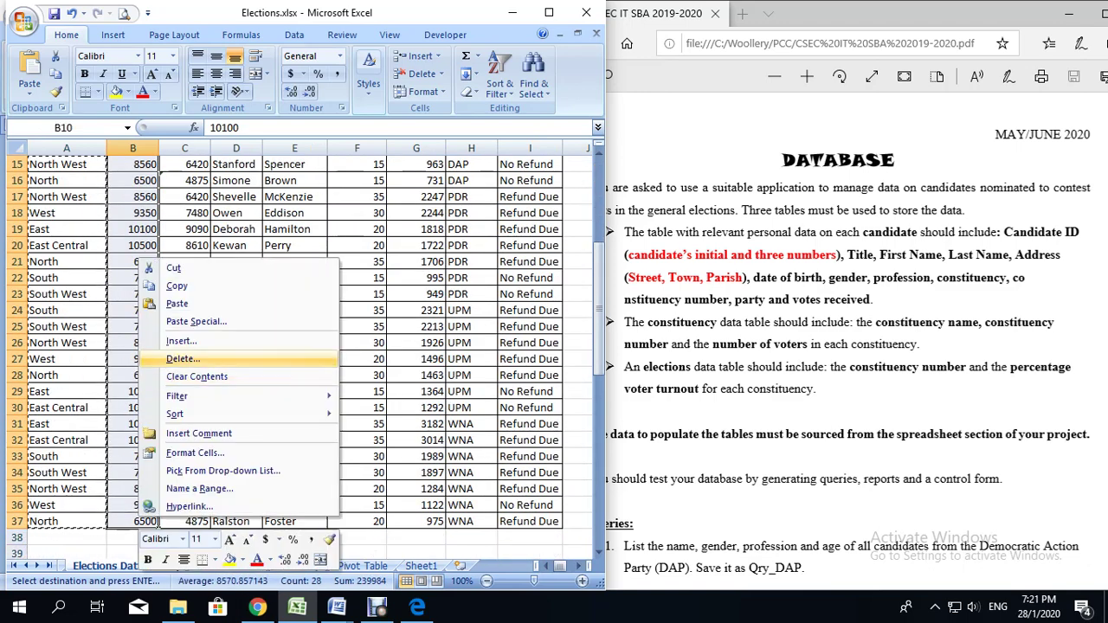
pyautogui.click(177, 286)
pyautogui.scroll(5, 176, 286)
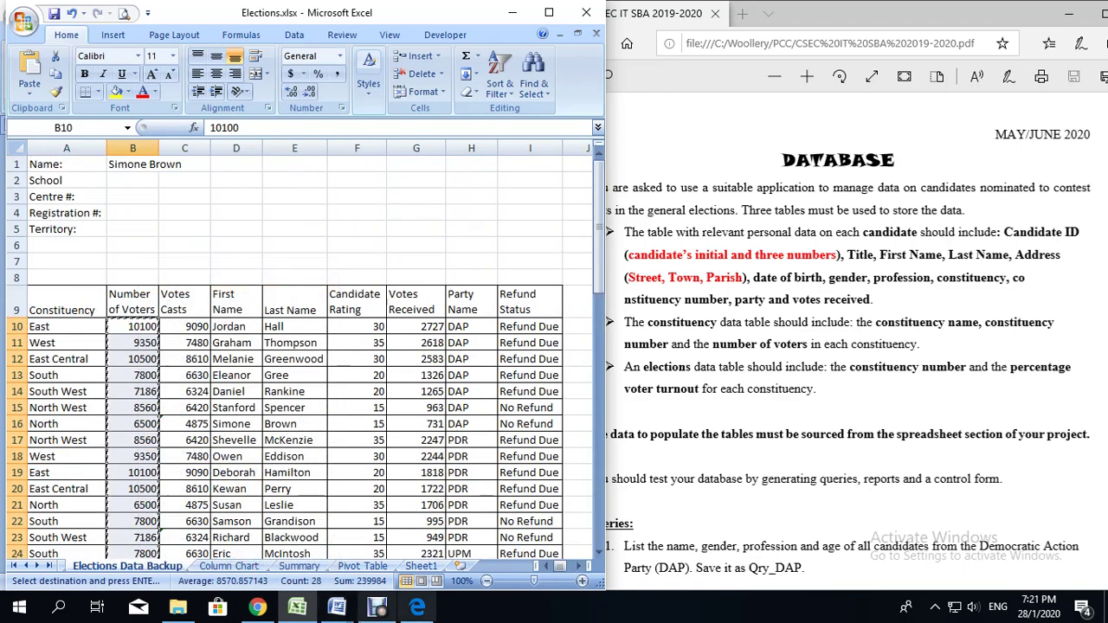
# Paste the copied voter numbers into Sheet1 under the Number of Voters heading, starting at M2.
pyautogui.click(421, 566)
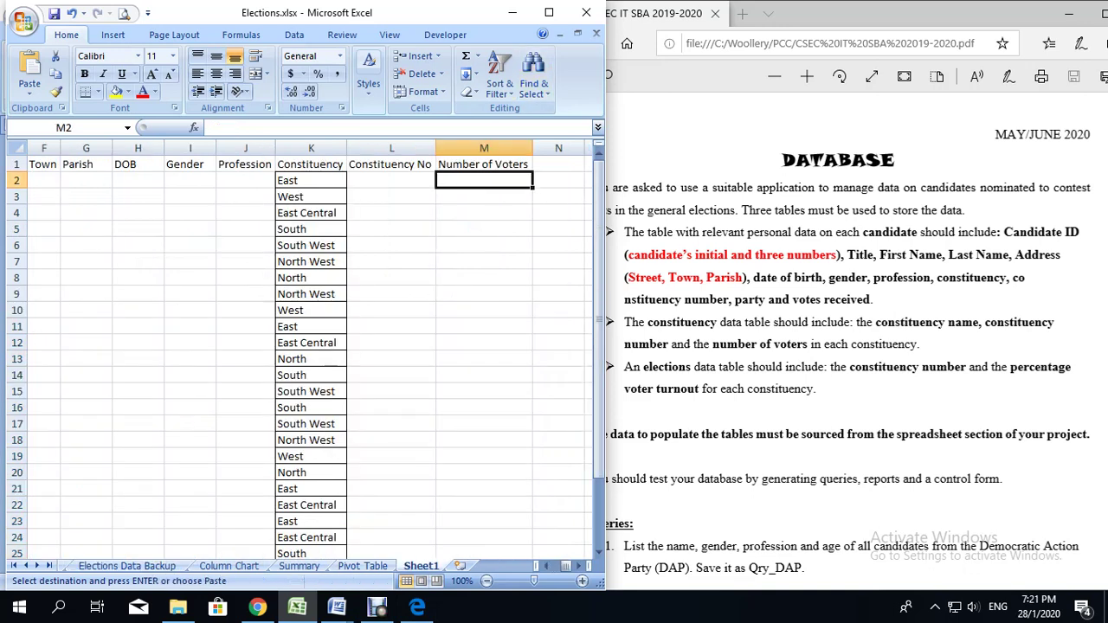
pyautogui.rightClick(459, 183)
pyautogui.click(474, 231)
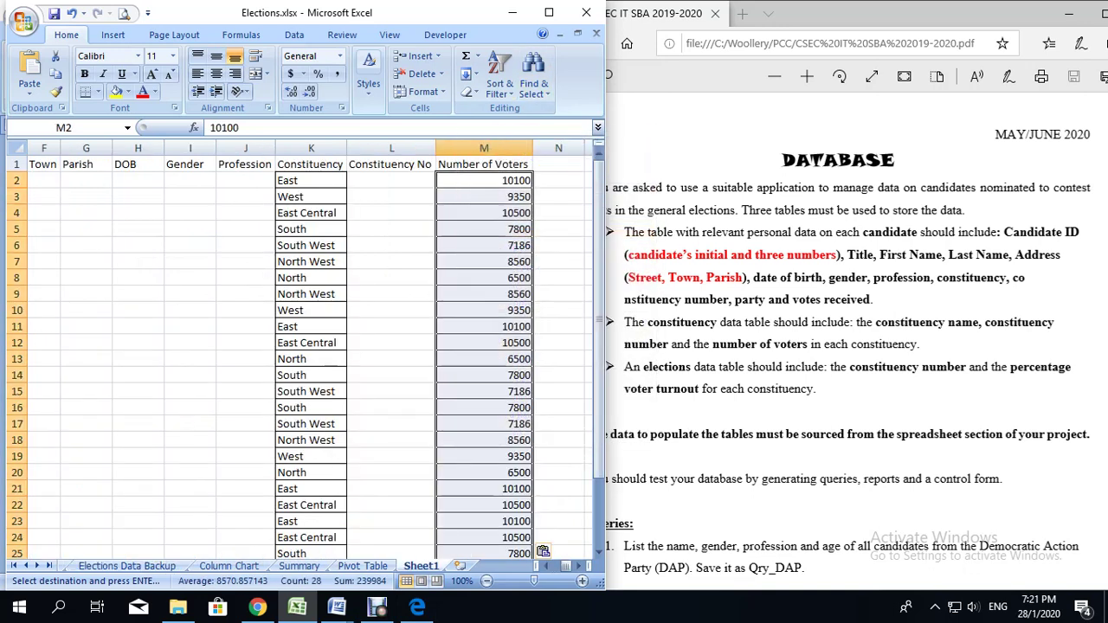
# AutoFit the Last Name, First Name and Candidate ID columns to their contents, and select cell A2.
pyautogui.click(545, 566)
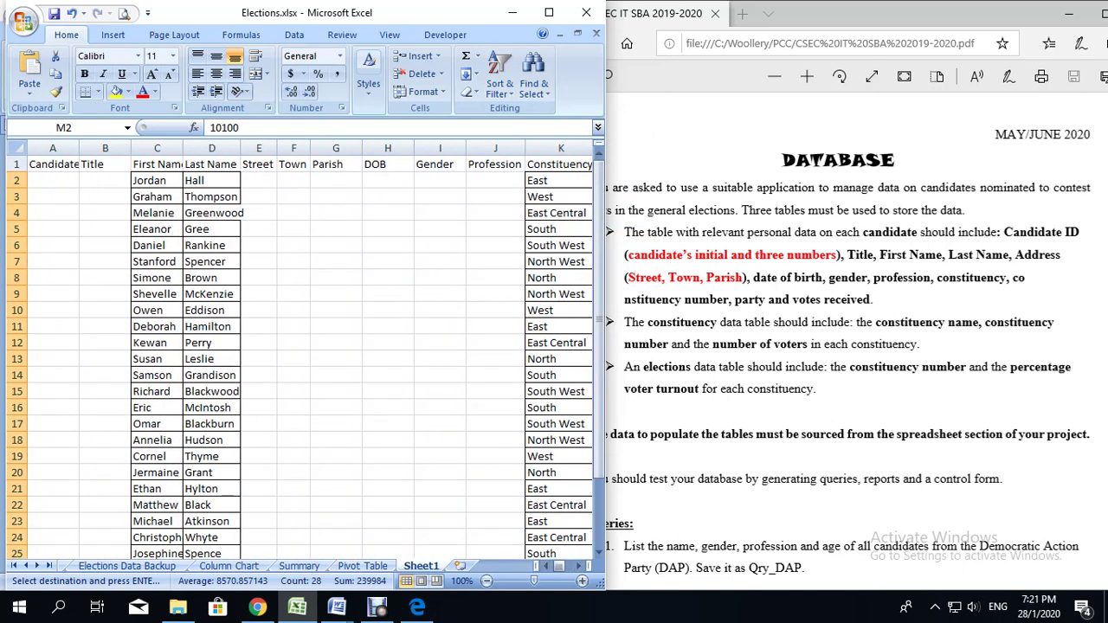
pyautogui.doubleClick(241, 147)
pyautogui.doubleClick(183, 148)
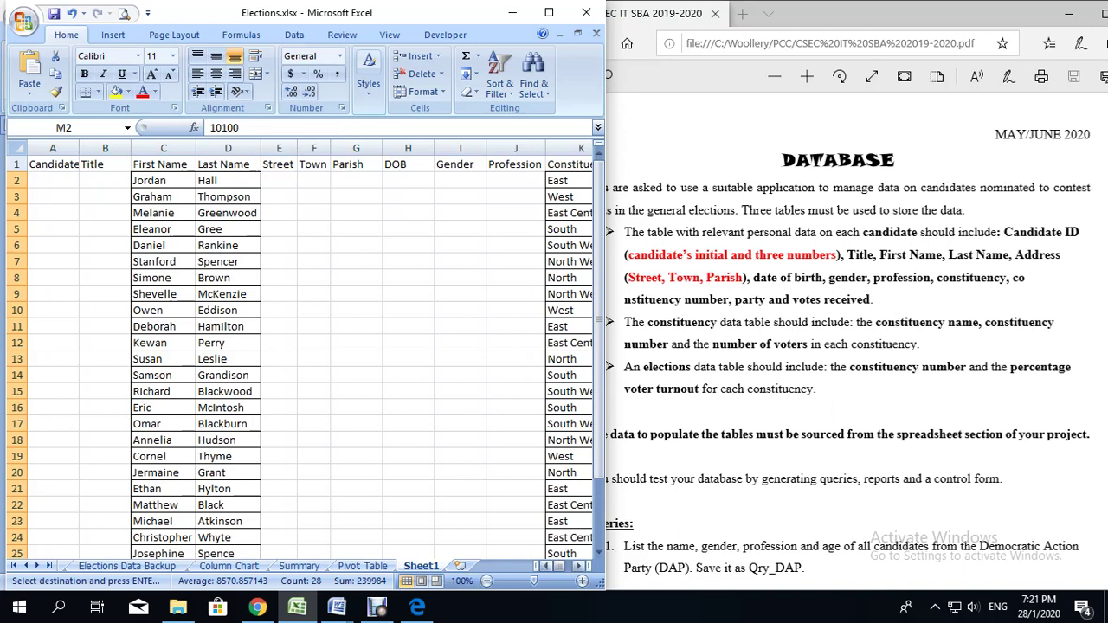
pyautogui.hscroll(1, 308, 355)
pyautogui.hscroll(4, 309, 355)
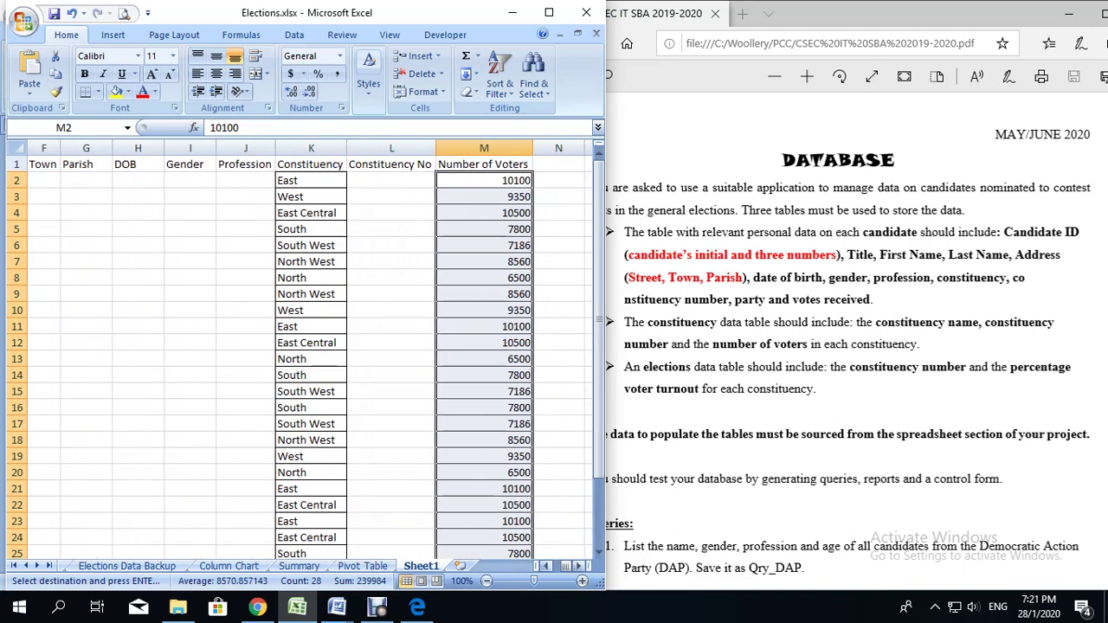
pyautogui.hscroll(-1, 308, 355)
pyautogui.hscroll(-5, 308, 355)
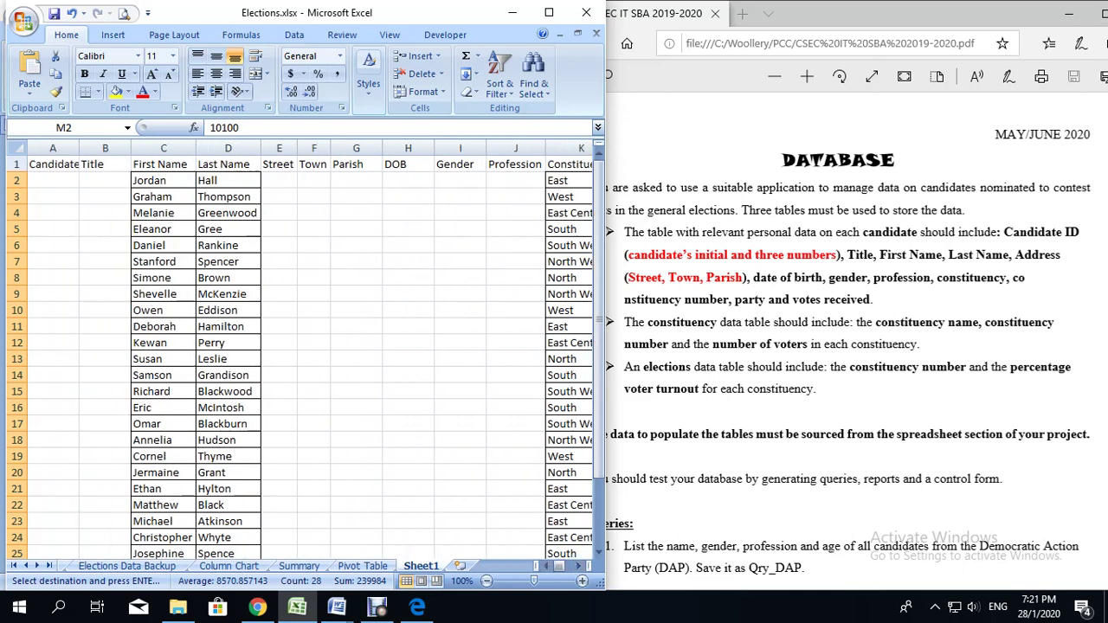
pyautogui.doubleClick(79, 147)
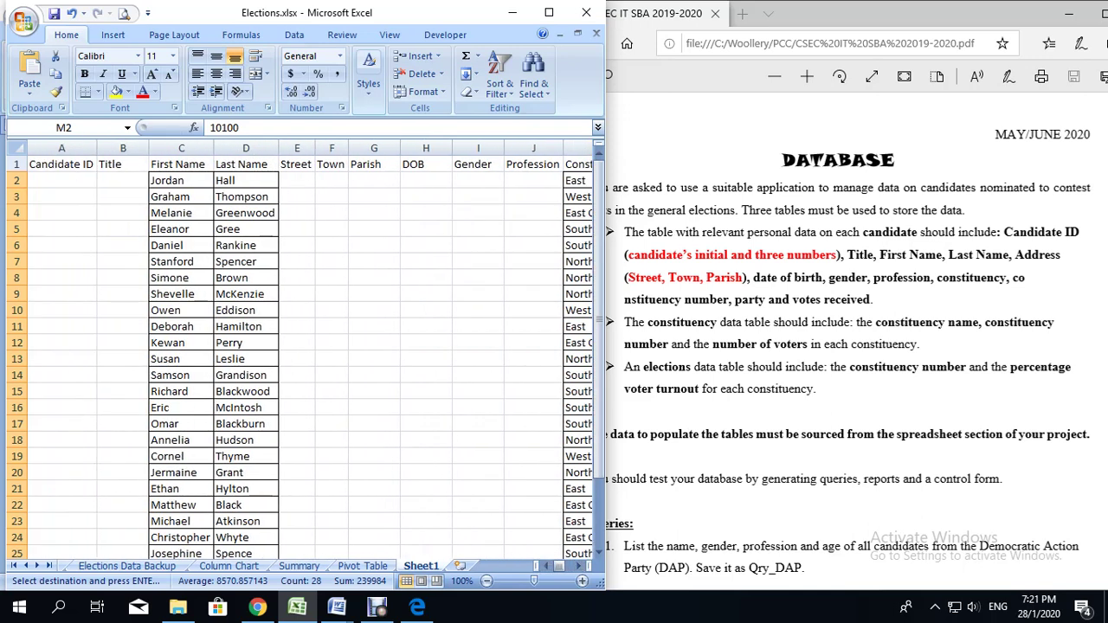
pyautogui.click(61, 180)
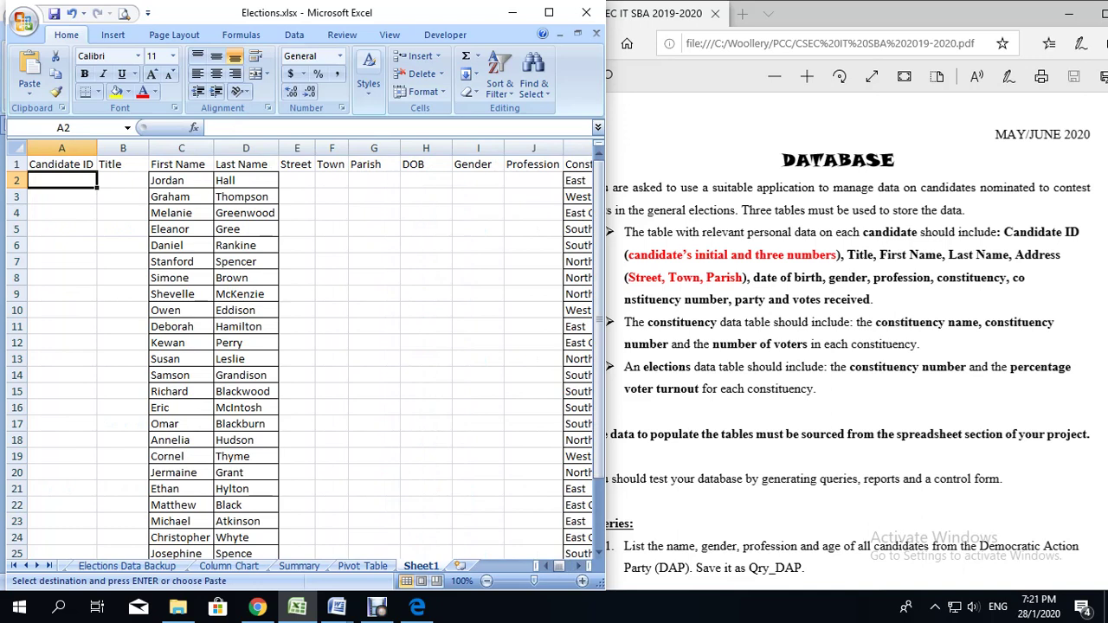
pyautogui.write('J')
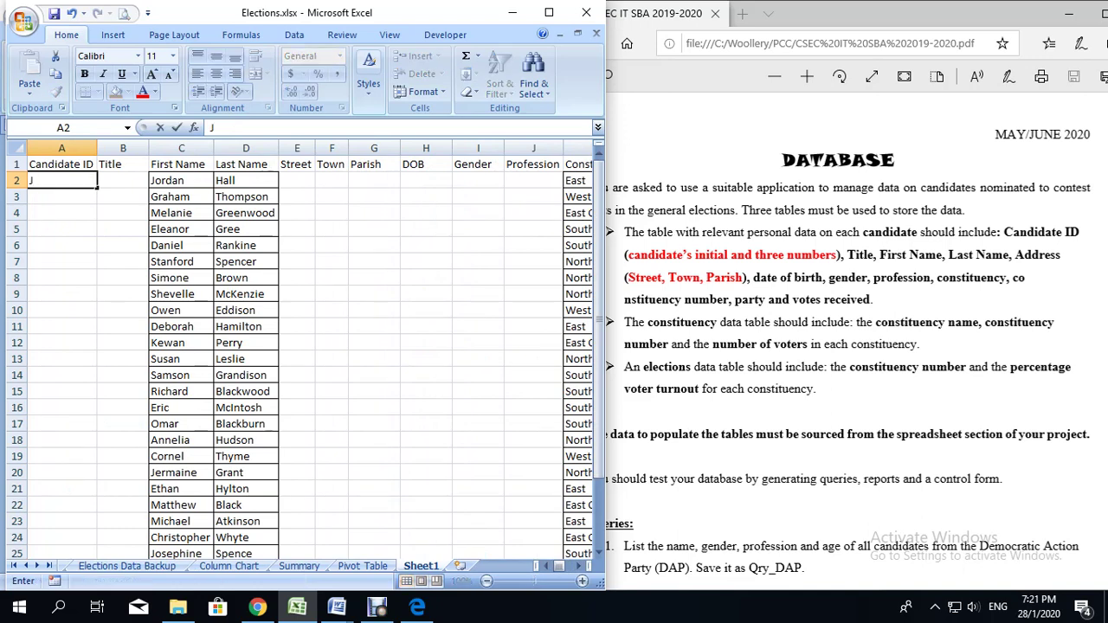
pyautogui.write('H')
pyautogui.press('BackSpace')
pyautogui.press('BackSpace')
# Enter 100 and 101 in A2 and A3 under Candidate ID, and fill the number series down to A29.
pyautogui.write('100')
pyautogui.press('Return')
pyautogui.write('101')
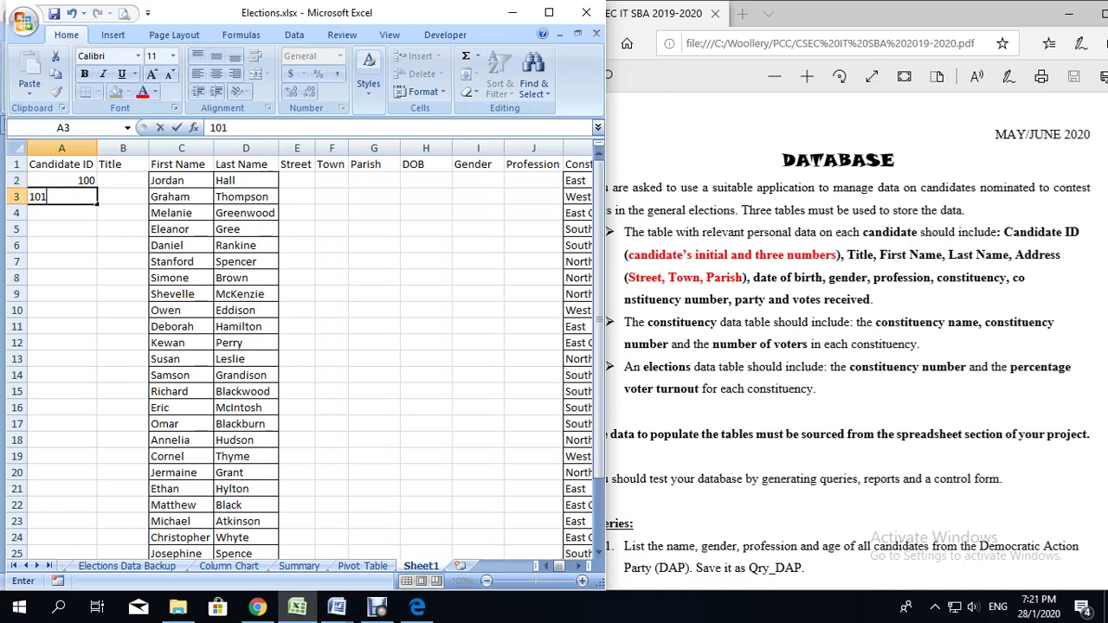
pyautogui.click(61, 245)
pyautogui.moveTo(62, 180); pyautogui.dragTo(63, 197)
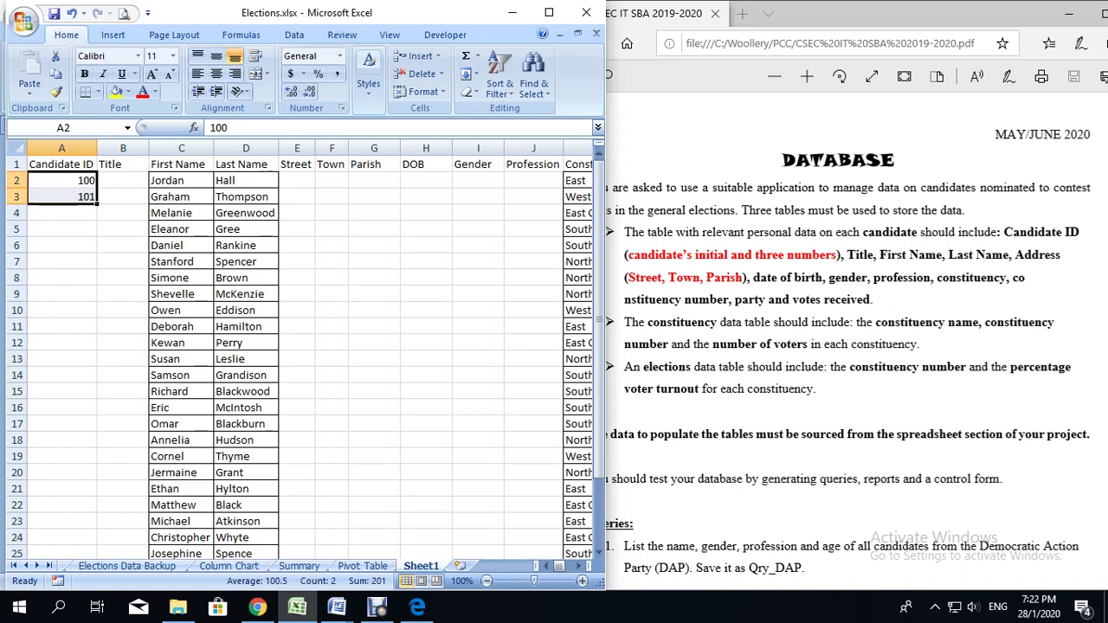
pyautogui.moveTo(98, 202); pyautogui.dragTo(98, 522)
pyautogui.scroll(2, 173, 346)
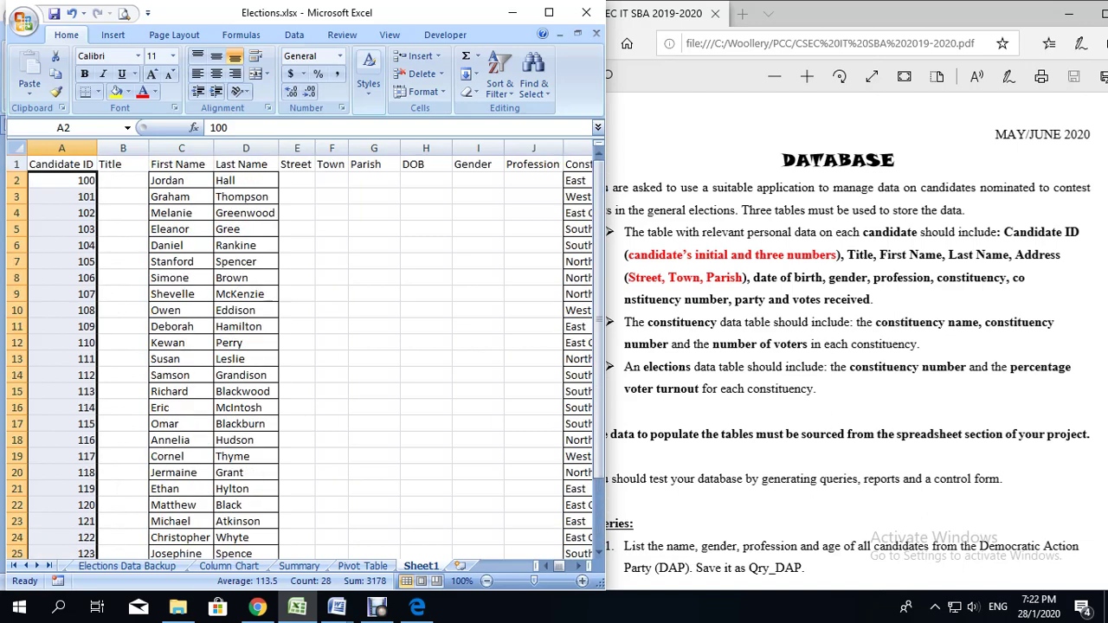
# Prefix the candidates' initials JH and GT to the Candidate ID numbers in A2 and A3.
pyautogui.scroll(-3, 173, 346)
pyautogui.scroll(3, 173, 347)
pyautogui.doubleClick(78, 180)
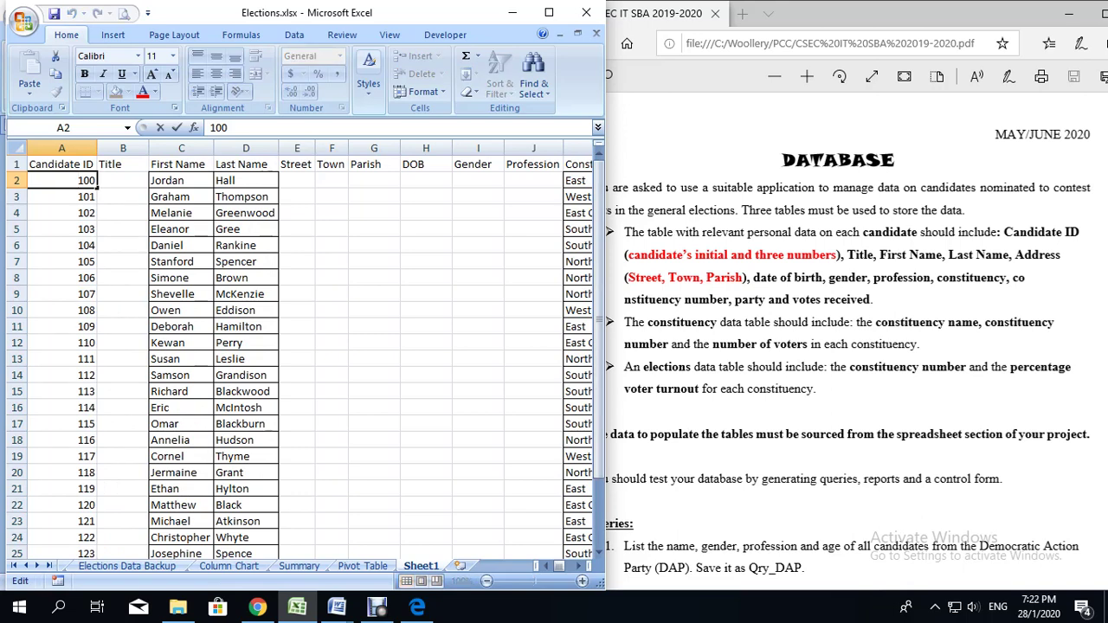
pyautogui.click(78, 180)
pyautogui.write('JH')
pyautogui.press('Return')
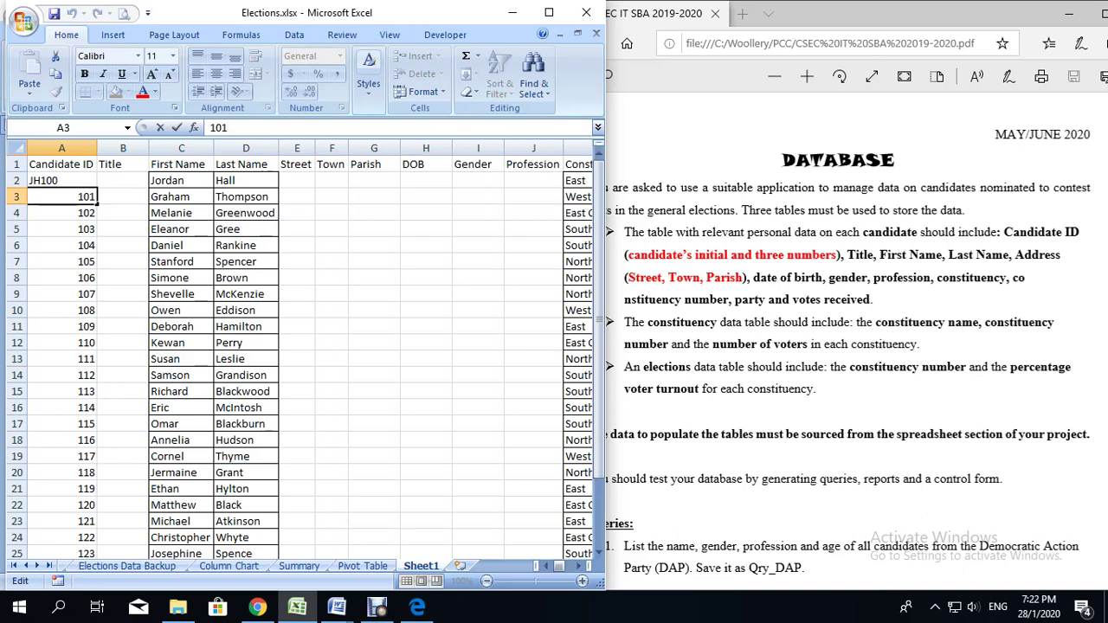
pyautogui.write('GT')
pyautogui.press('Return')
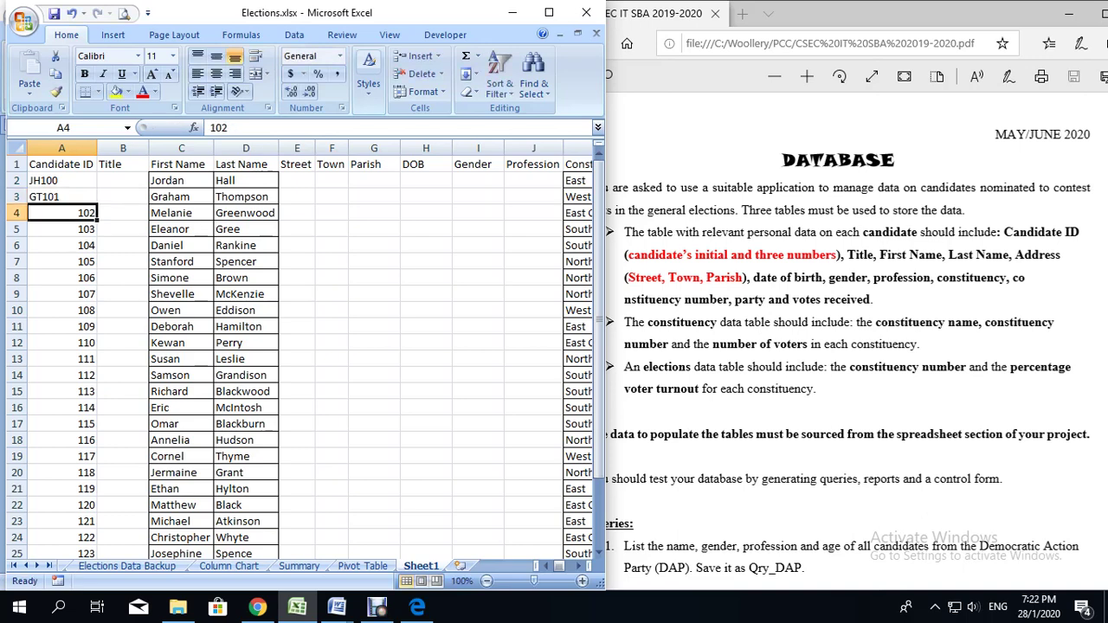
# Set the Candidate ID in A4 to the initials MG followed by 102.
pyautogui.write('MG')
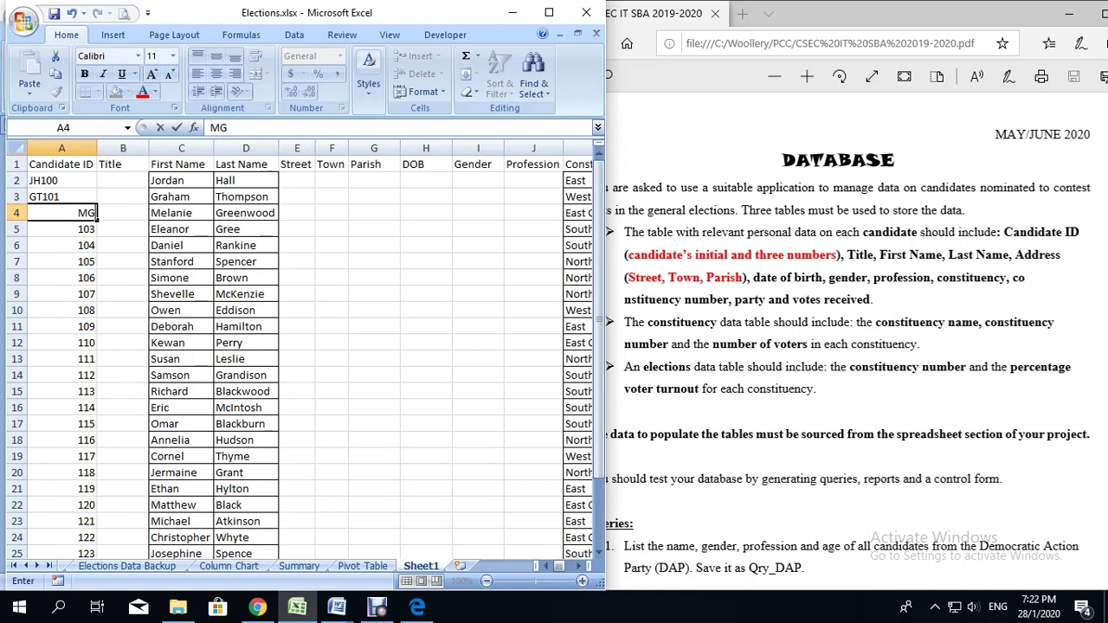
pyautogui.press('Return')
pyautogui.click(61, 212)
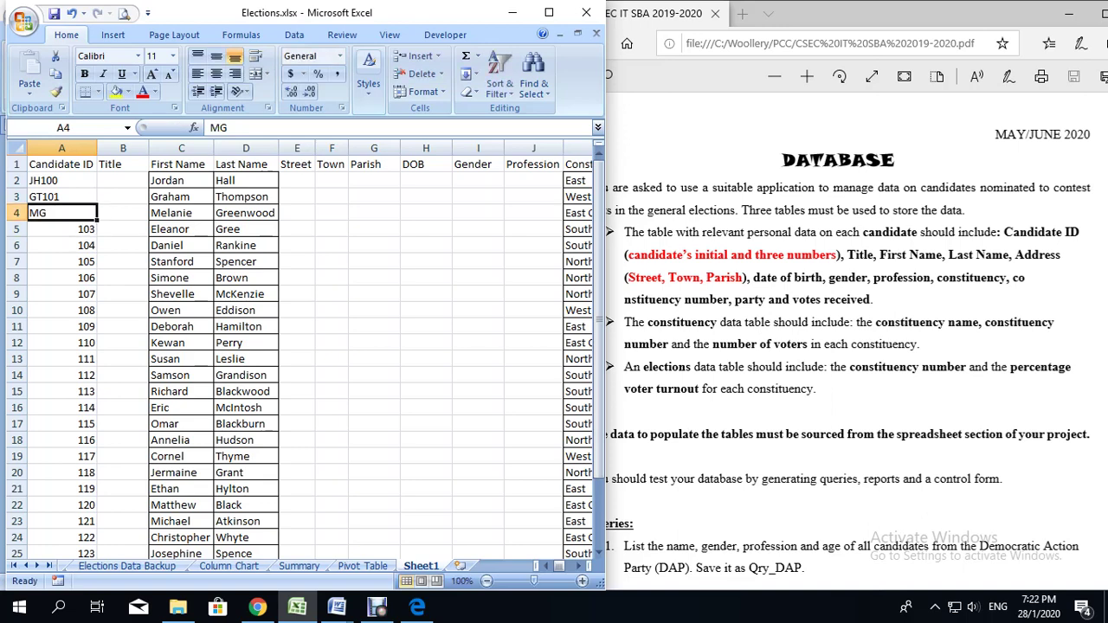
pyautogui.write('102')
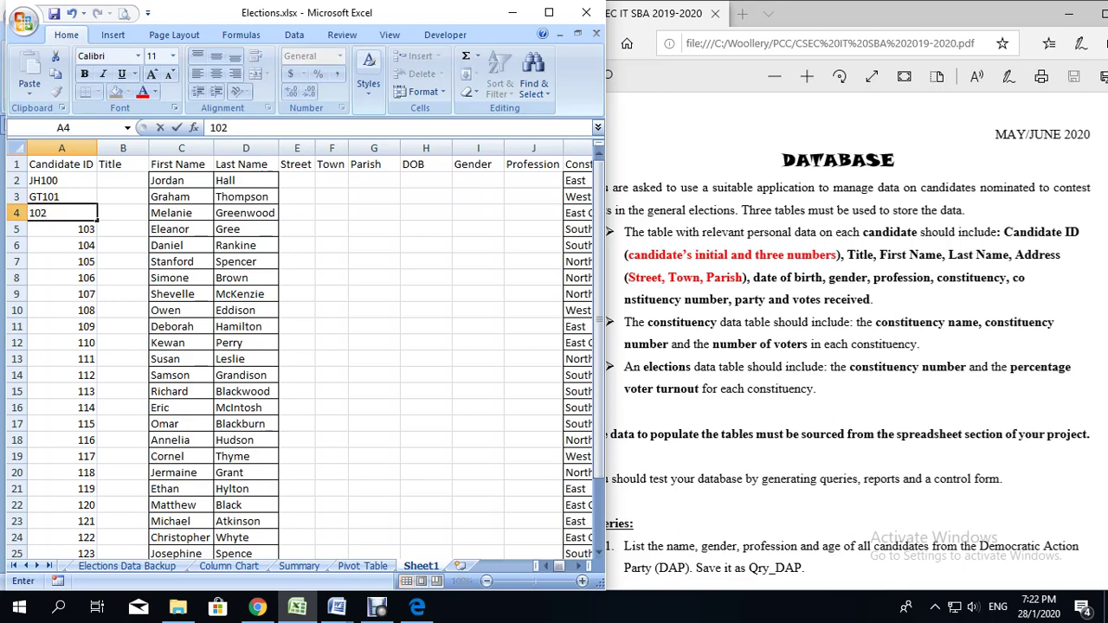
pyautogui.click(30, 213)
pyautogui.write('MG')
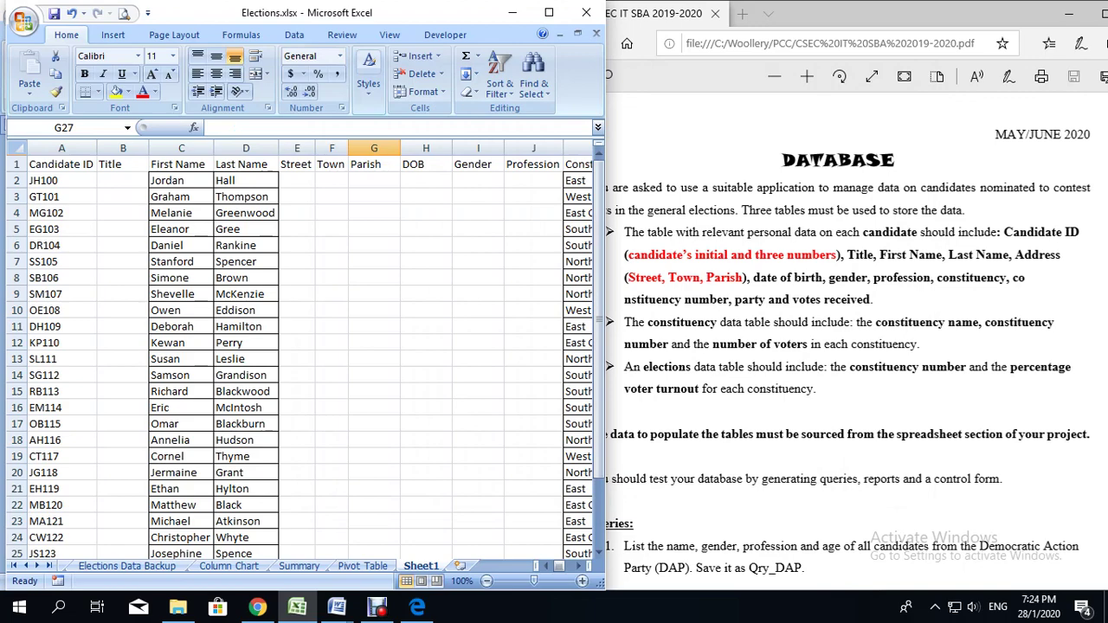
# Enter Mr. in B2 and B3 under the Title heading.
pyautogui.scroll(-3, 303, 364)
pyautogui.scroll(3, 303, 364)
pyautogui.scroll(-4, 303, 364)
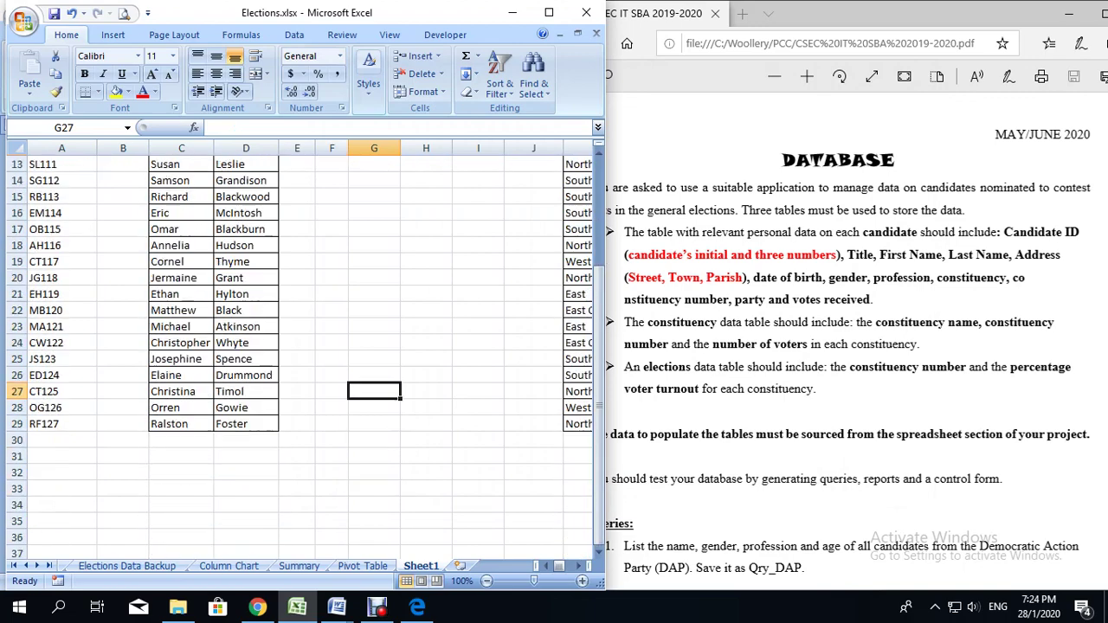
pyautogui.scroll(4, 303, 363)
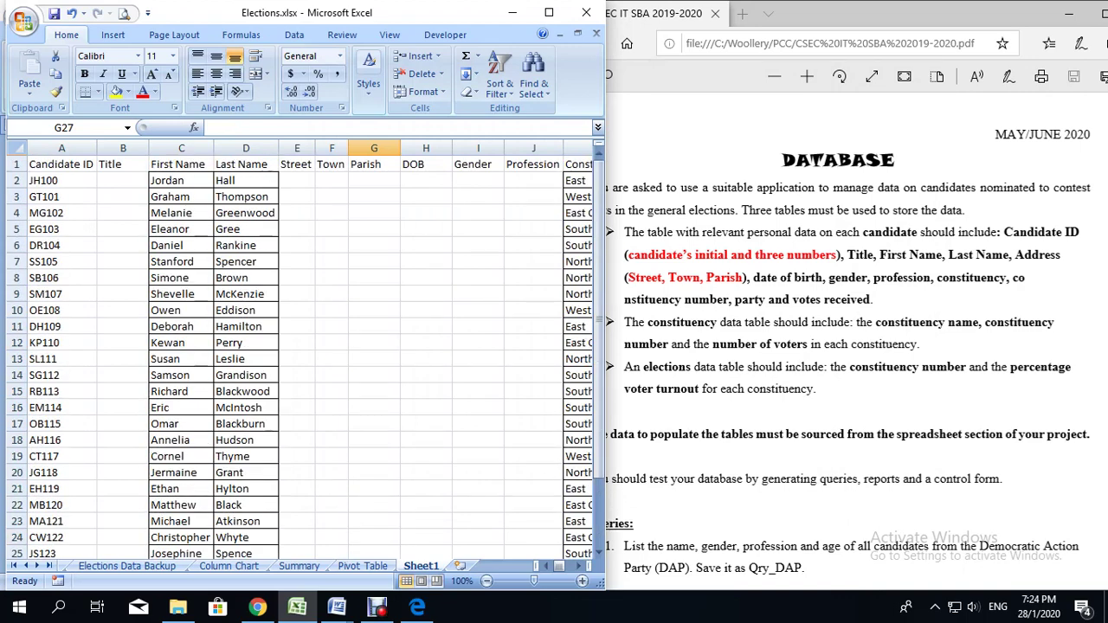
pyautogui.click(145, 182)
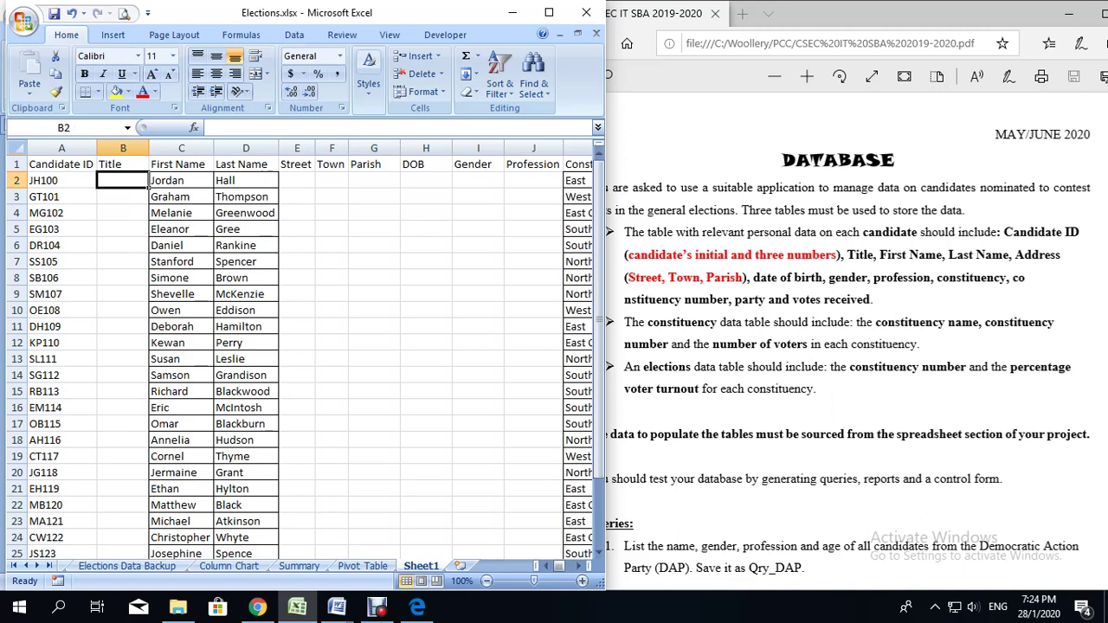
pyautogui.write('Mr.')
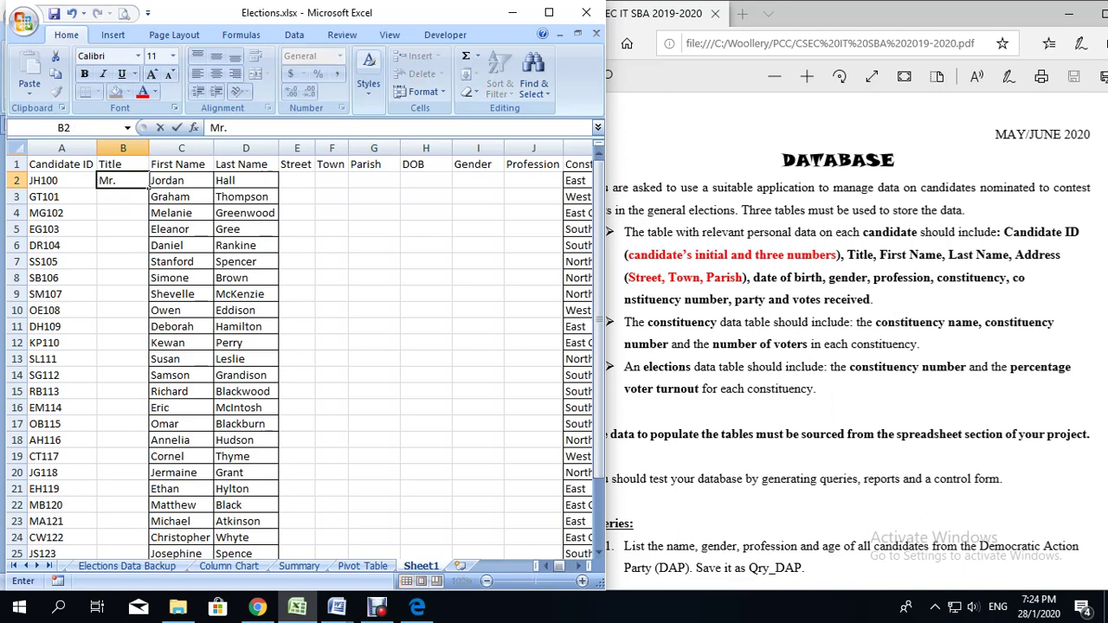
pyautogui.press('Return')
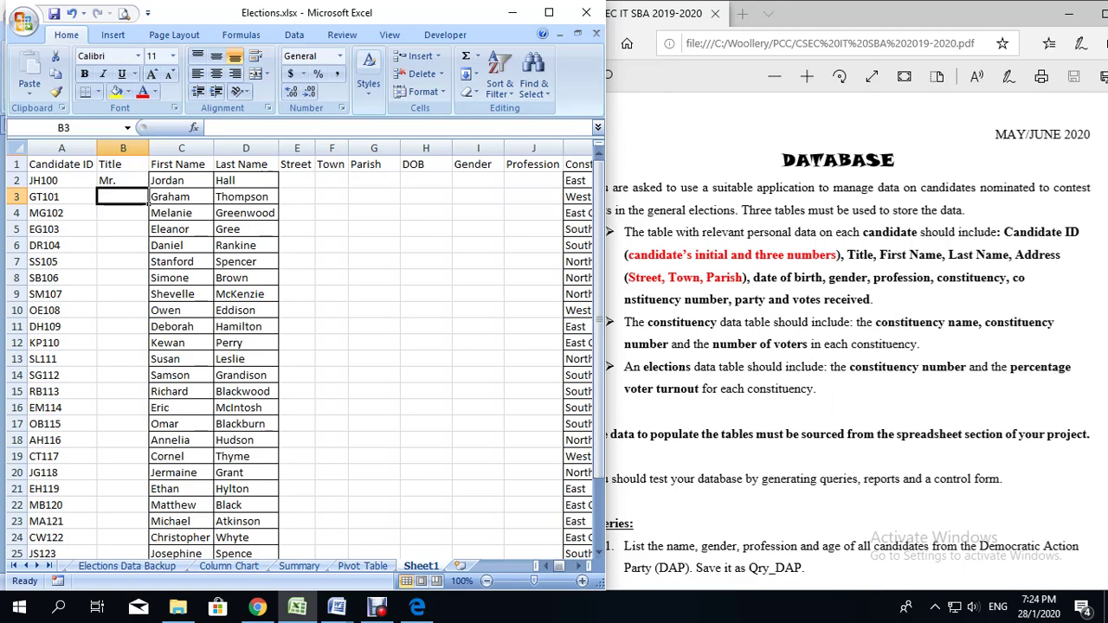
pyautogui.write('Mr.')
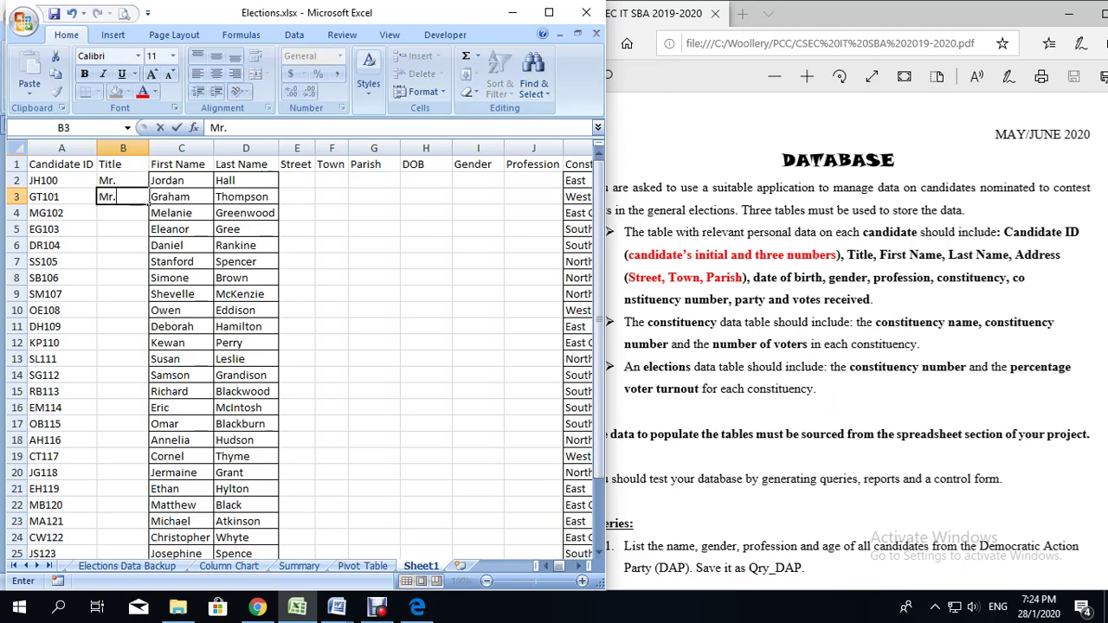
pyautogui.press('Return')
# Copy the title Mr. from B2 and paste it into B6:B7.
pyautogui.click(123, 180)
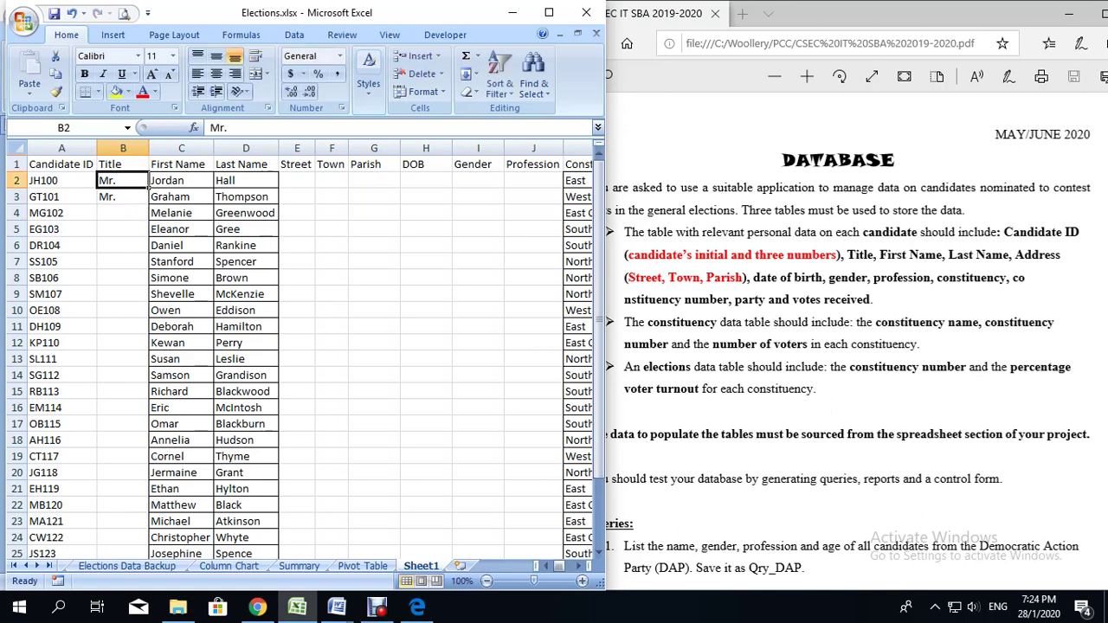
pyautogui.rightClick(128, 183)
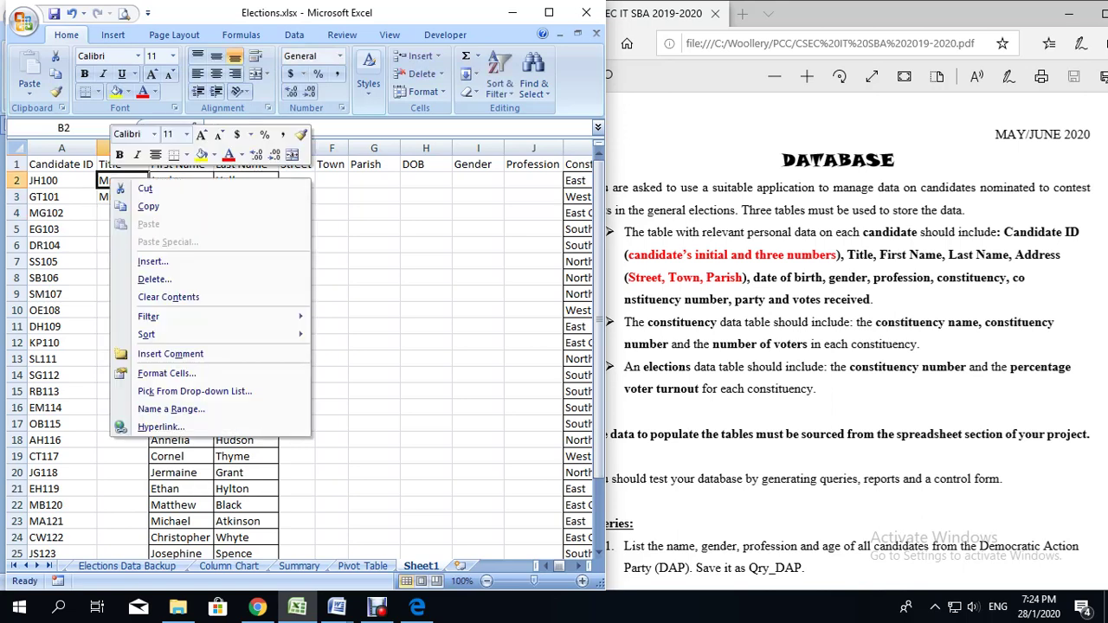
pyautogui.click(158, 208)
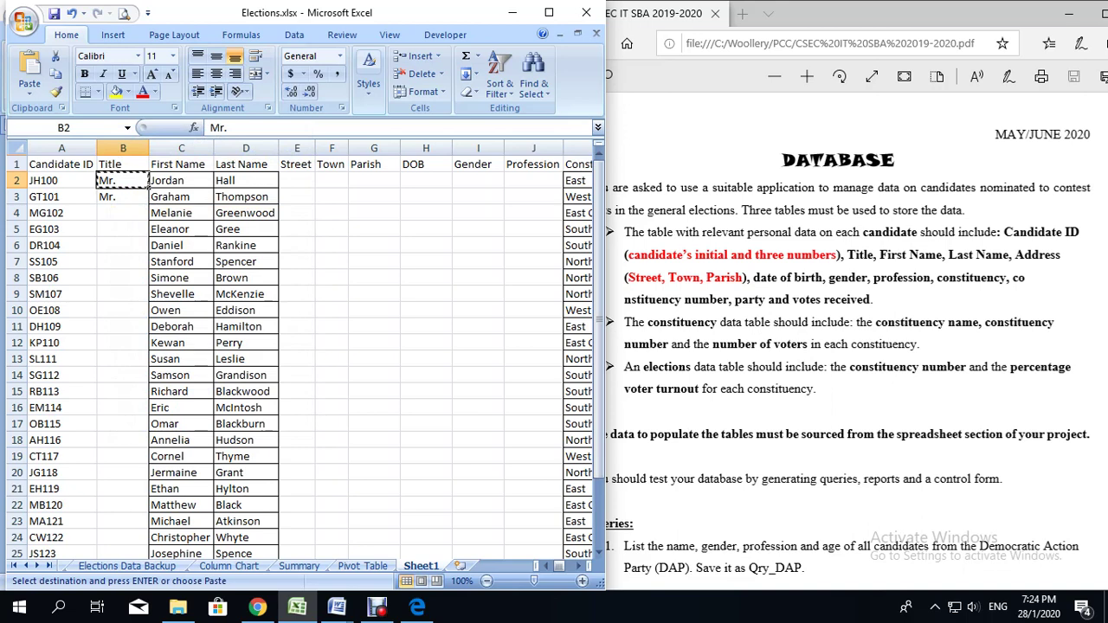
pyautogui.moveTo(122, 245); pyautogui.dragTo(122, 262)
pyautogui.rightClick(126, 258)
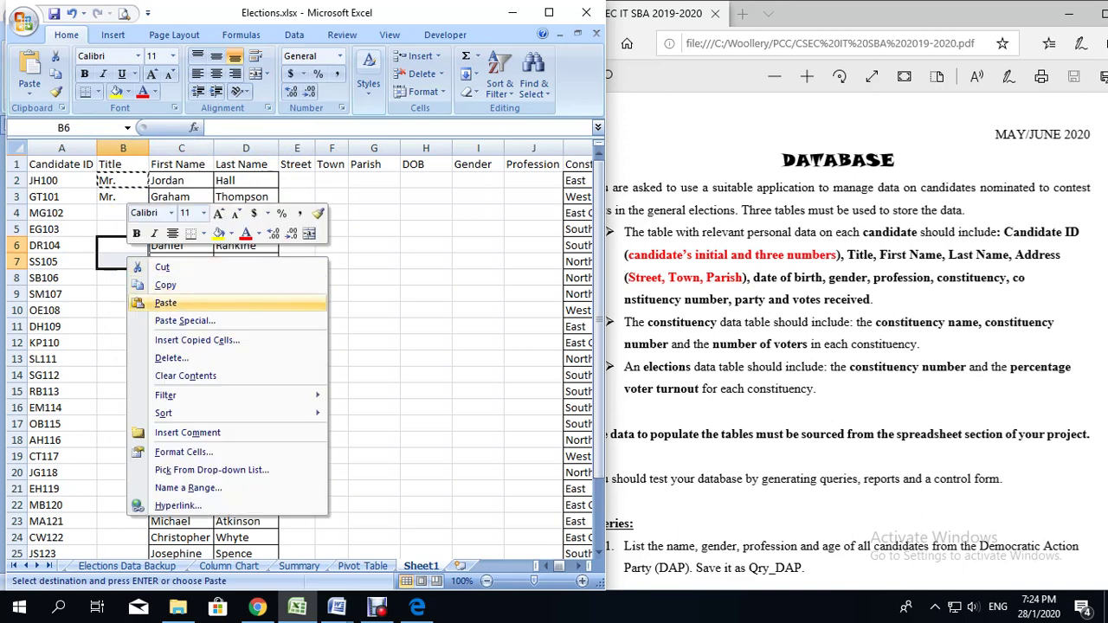
pyautogui.click(173, 286)
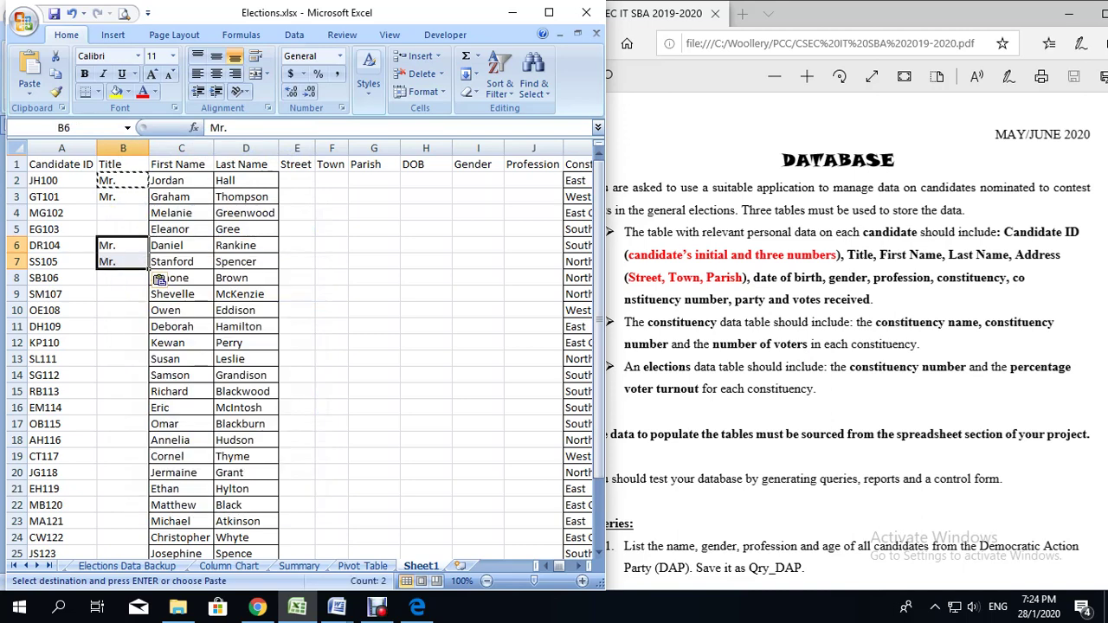
# Paste the copied title Mr. into B10 and B12 of the Title column.
pyautogui.rightClick(117, 310)
pyautogui.click(152, 360)
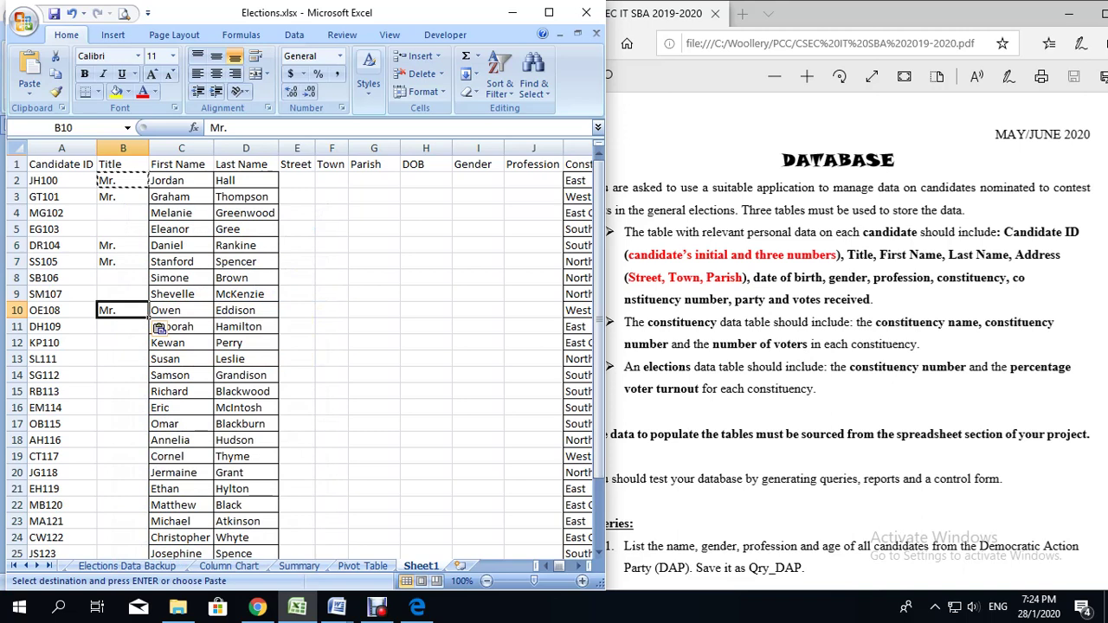
pyautogui.rightClick(122, 343)
pyautogui.press('Up')
pyautogui.press('Up')
pyautogui.press('Up')
pyautogui.press('Up')
pyautogui.press('Up')
pyautogui.press('Up')
pyautogui.press('Up')
pyautogui.press('Up')
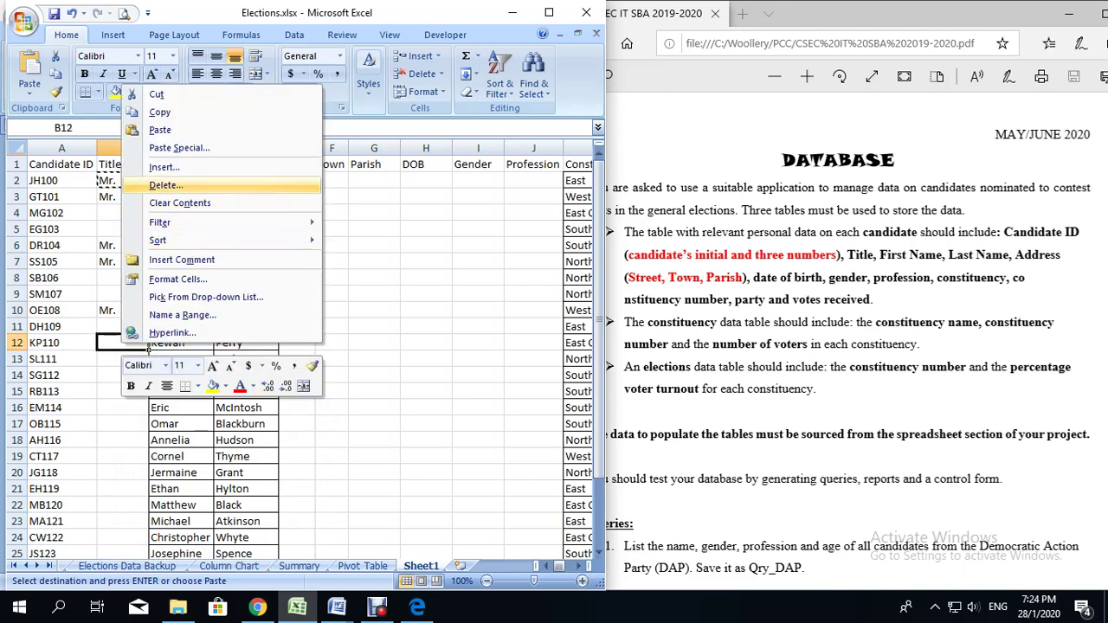
pyautogui.press('Down')
pyautogui.press('Down')
pyautogui.press('Up')
pyautogui.press('Up')
pyautogui.press('Up')
pyautogui.press('Up')
pyautogui.press('Return')
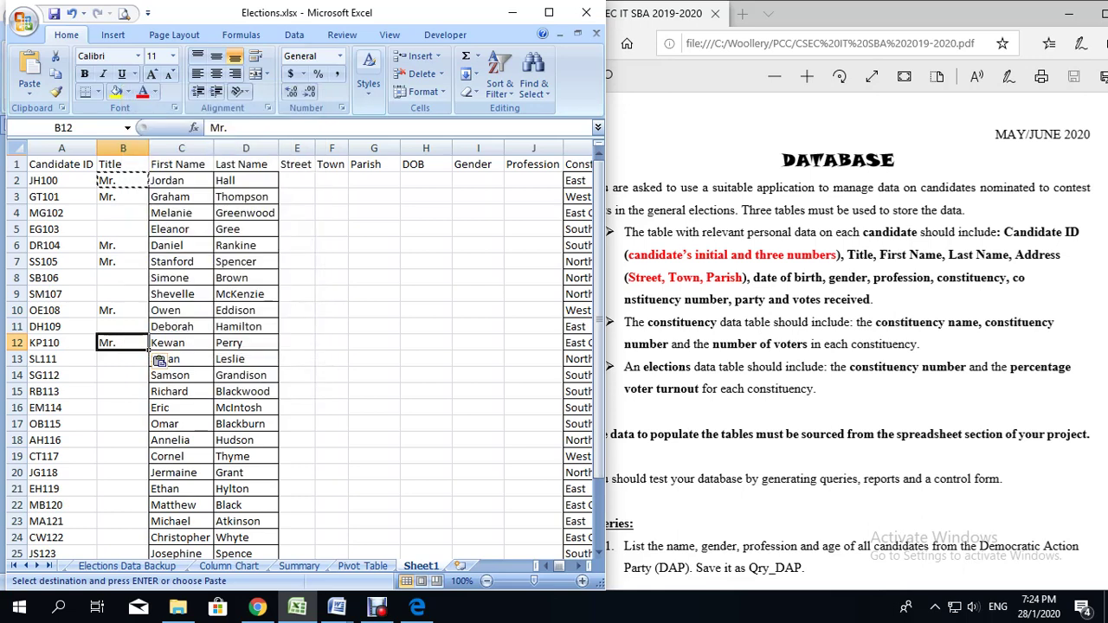
# Paste the copied title Mr. into B14 and B15 of the Title column.
pyautogui.rightClick(120, 375)
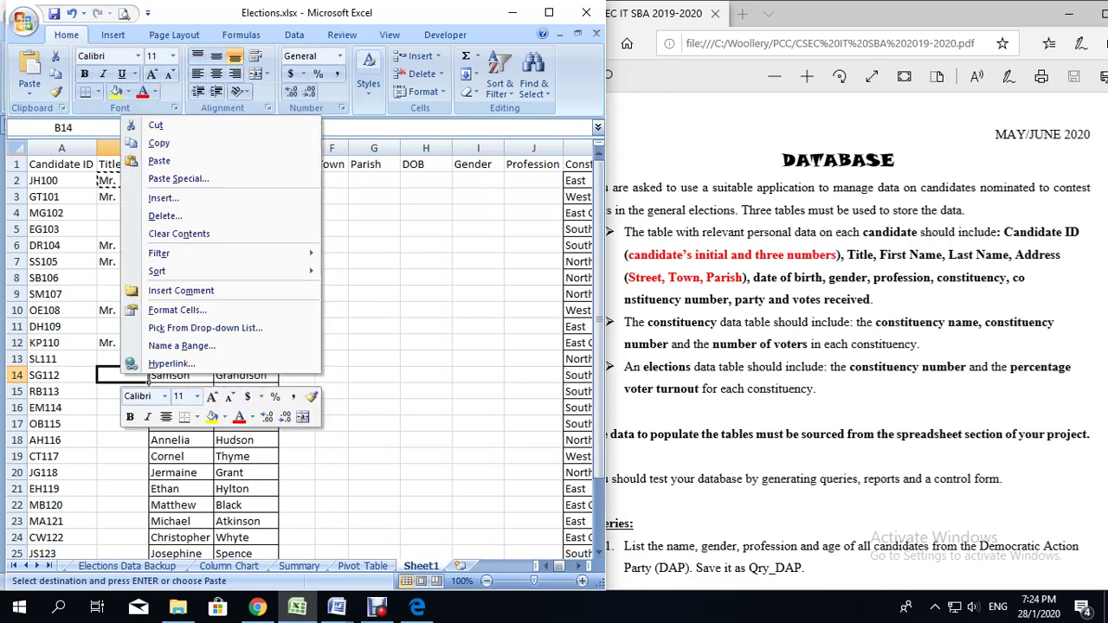
pyautogui.press('Return')
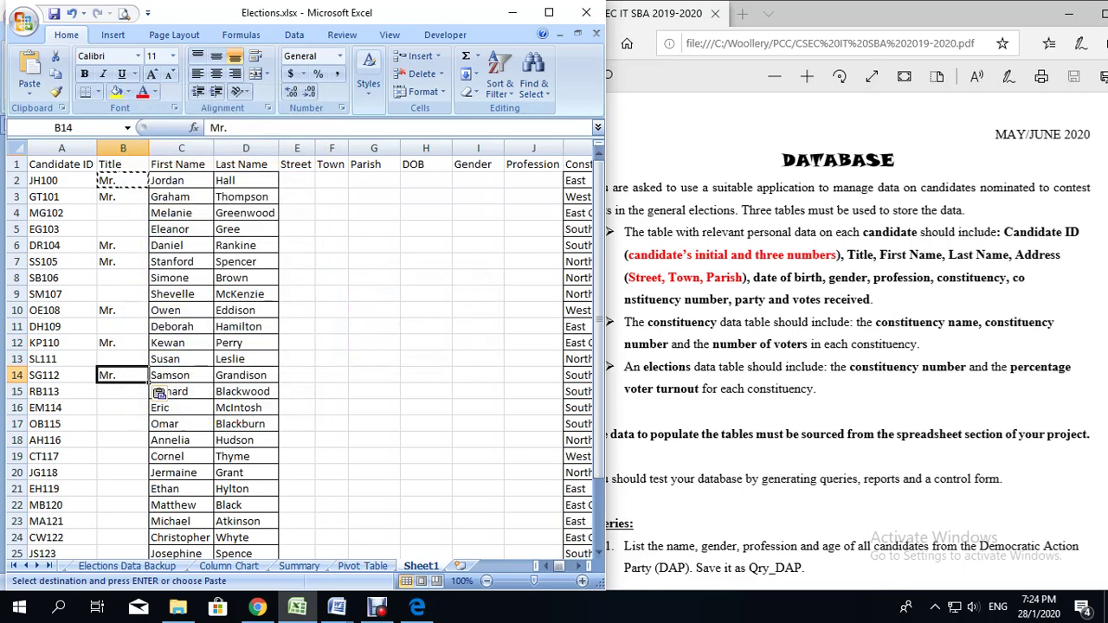
pyautogui.rightClick(147, 394)
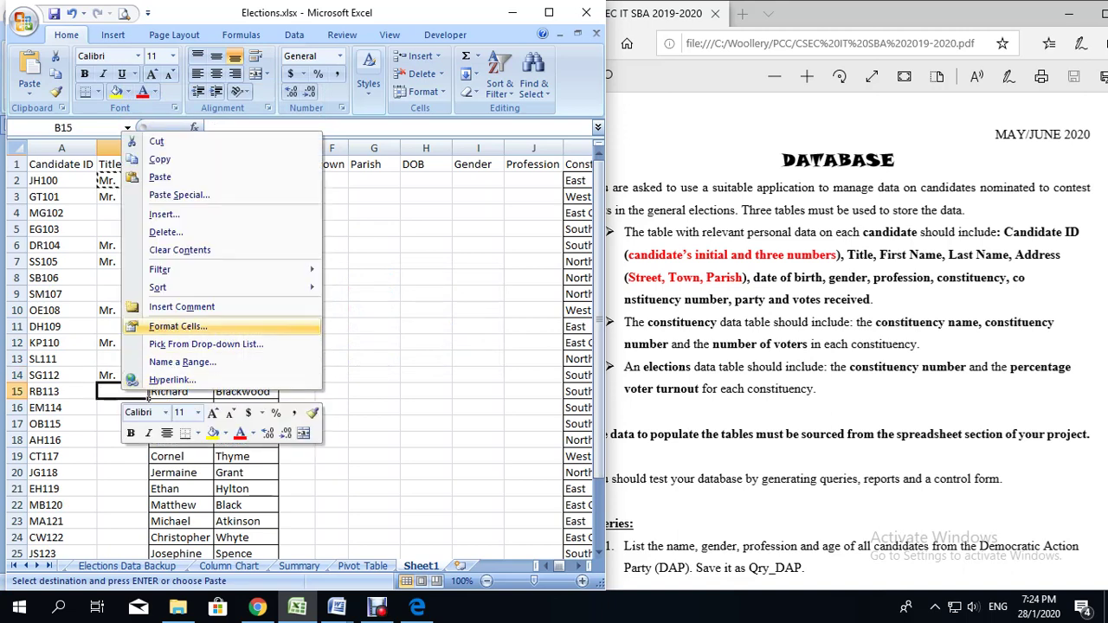
pyautogui.press('Return')
pyautogui.scroll(-1, 303, 355)
pyautogui.scroll(-1, 303, 355)
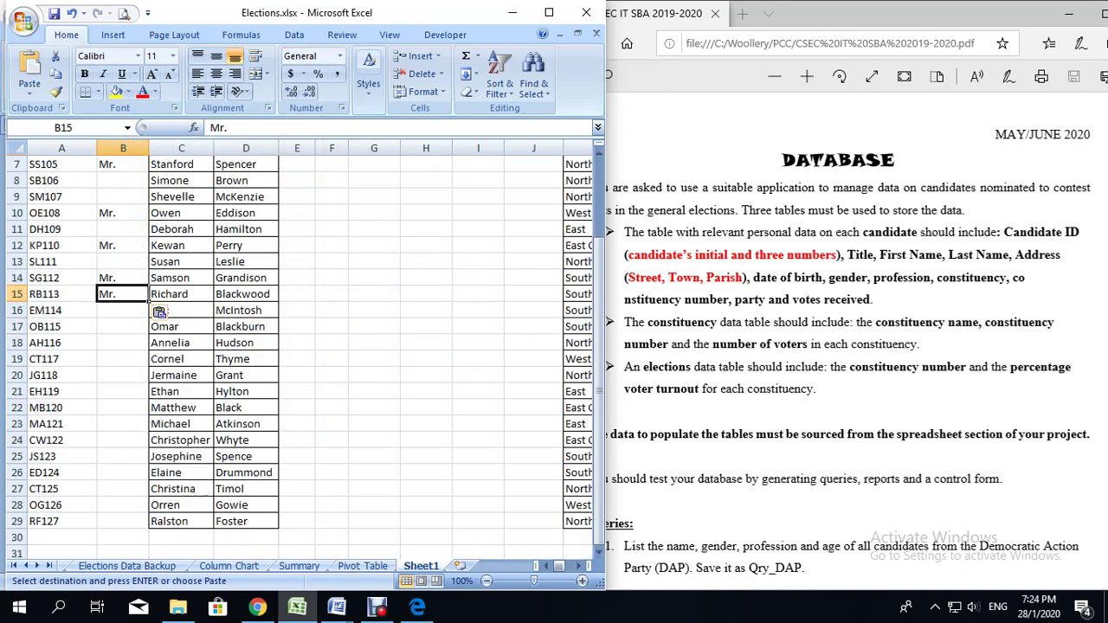
pyautogui.moveTo(378, 608)
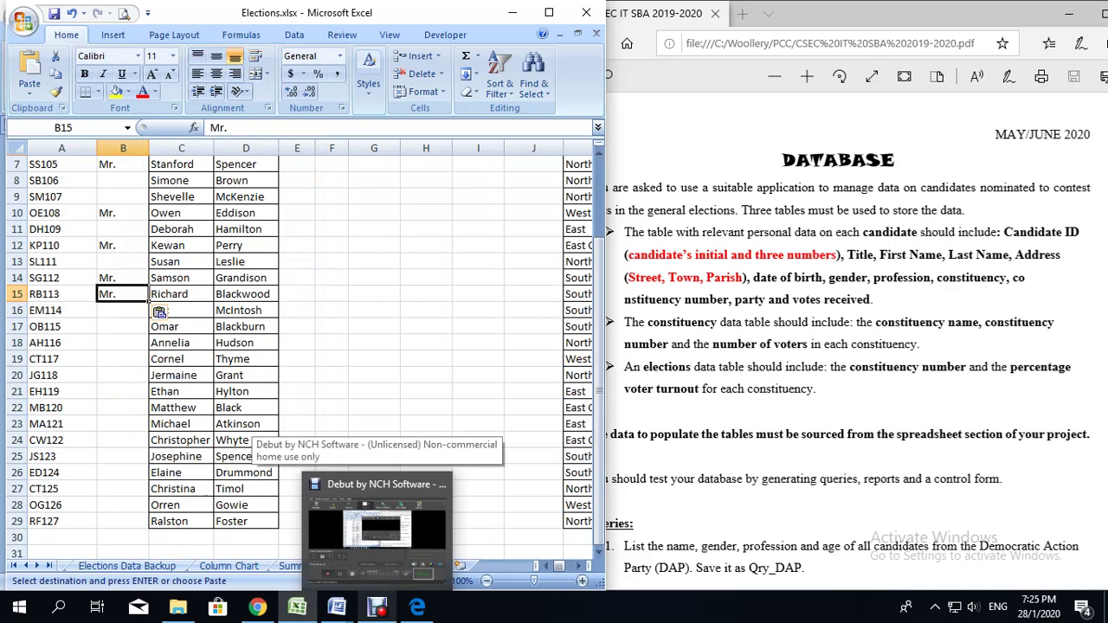
pyautogui.click(378, 523)
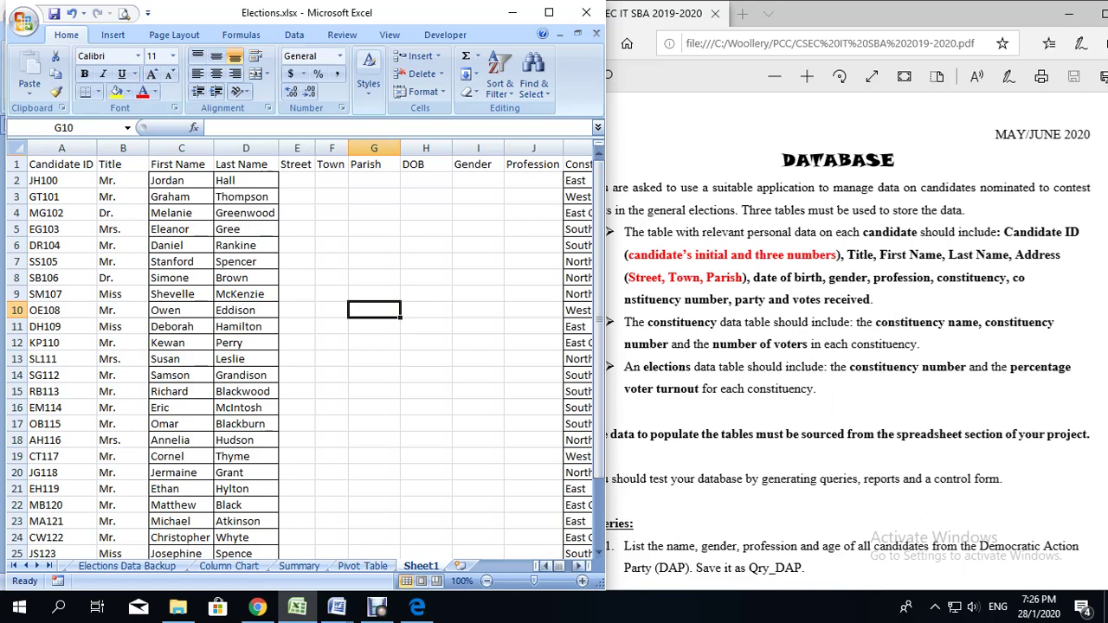
# Enter the constituency numbers E100 for East in L2 and W101 for West in L3.
pyautogui.hscroll(3, 310, 349)
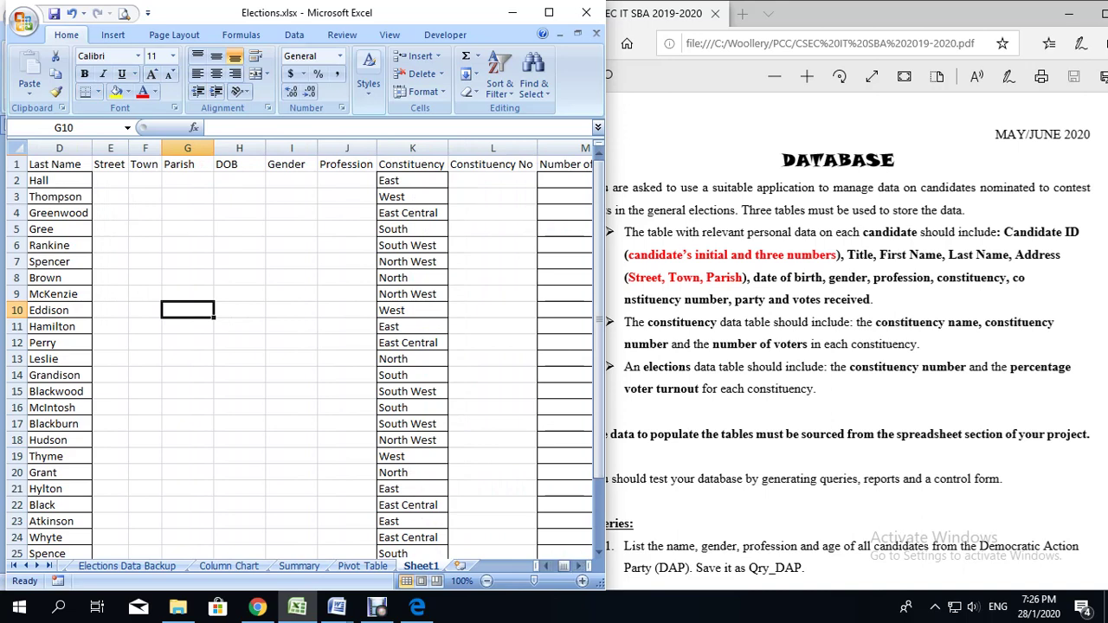
pyautogui.click(493, 180)
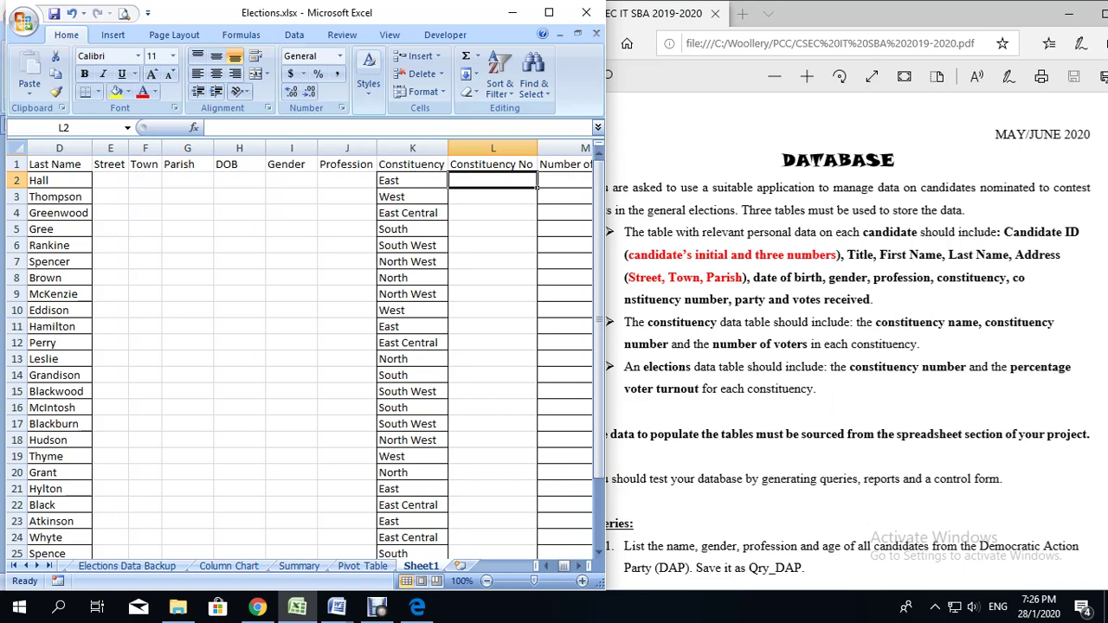
pyautogui.write('E')
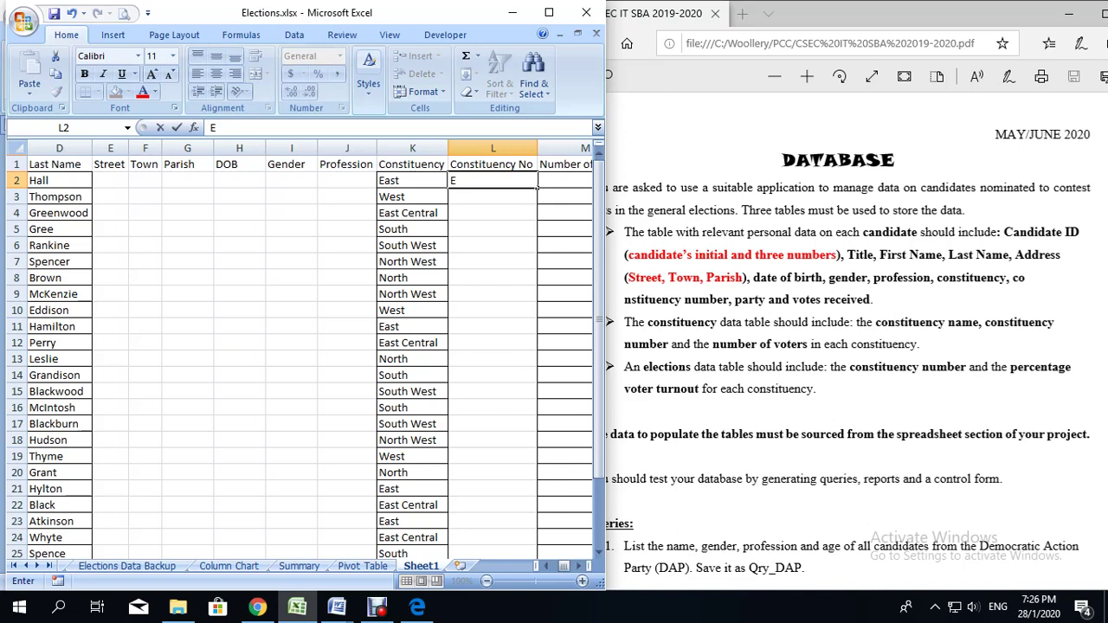
pyautogui.write('100')
pyautogui.press('Return')
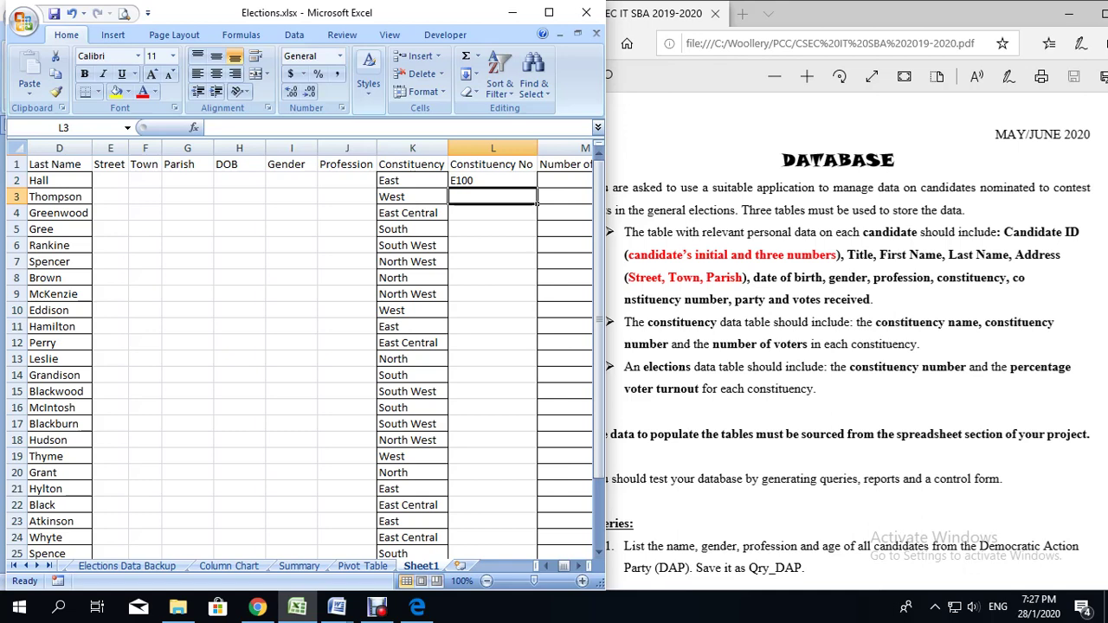
pyautogui.write('w')
pyautogui.press('BackSpace')
pyautogui.write('W')
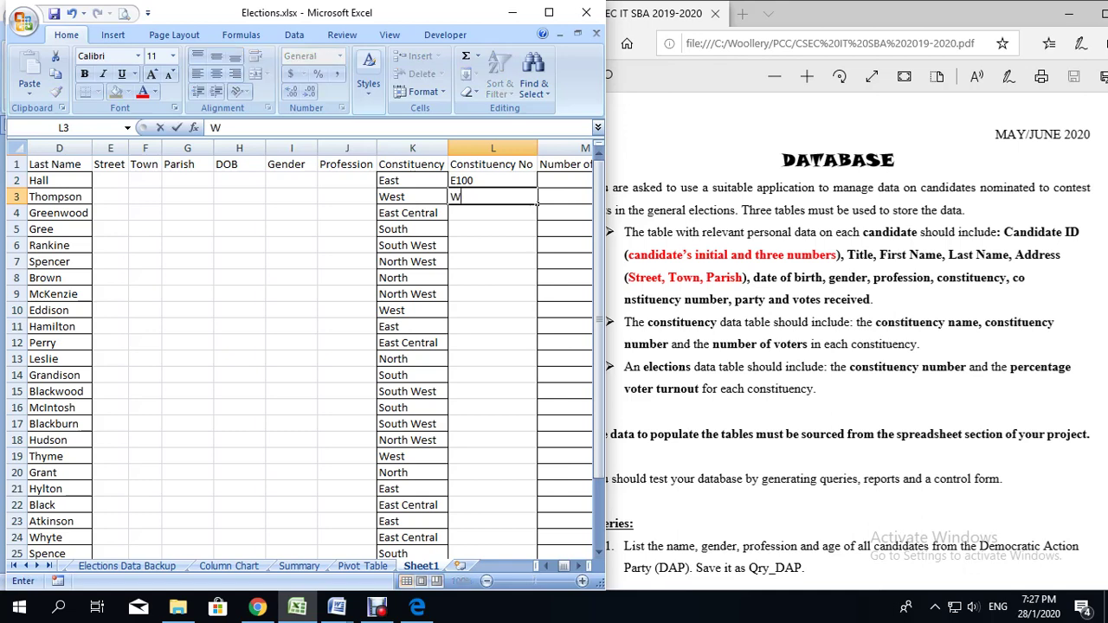
pyautogui.write('101')
pyautogui.press('Return')
# Enter the constituency numbers EC102 for East Central in L4 and S103 for South in L5.
pyautogui.write('EC102')
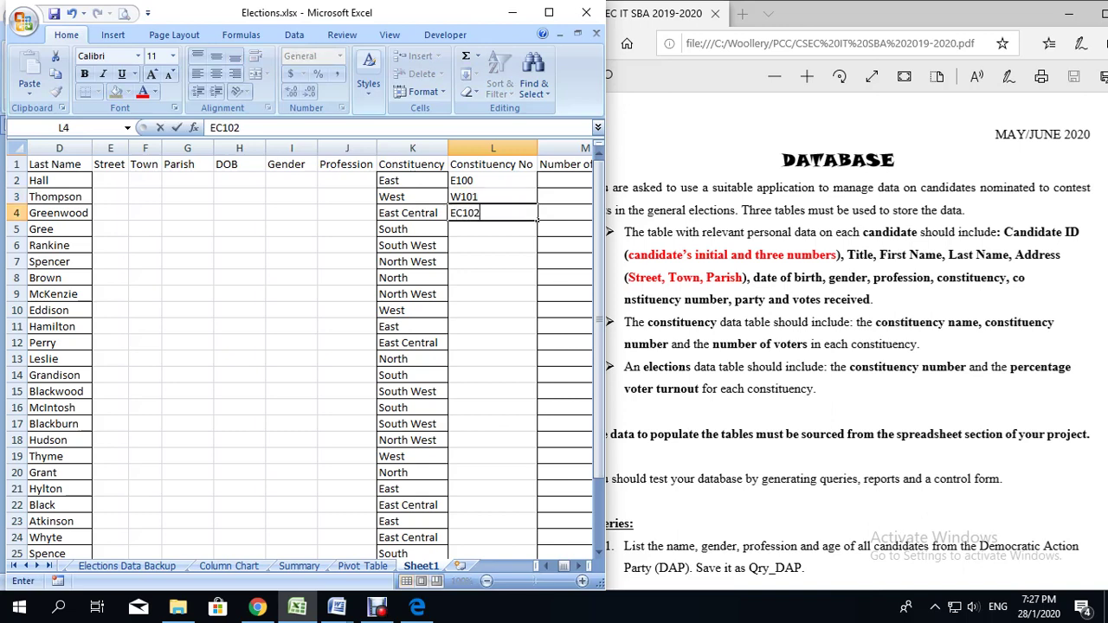
pyautogui.press('Return')
pyautogui.write('S103')
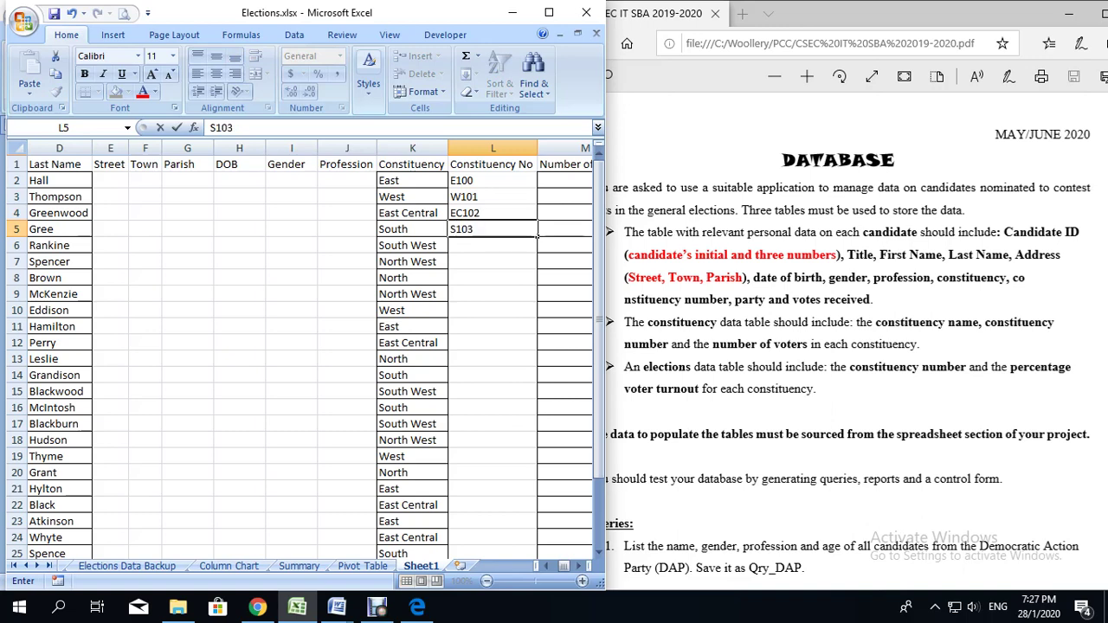
pyautogui.press('Return')
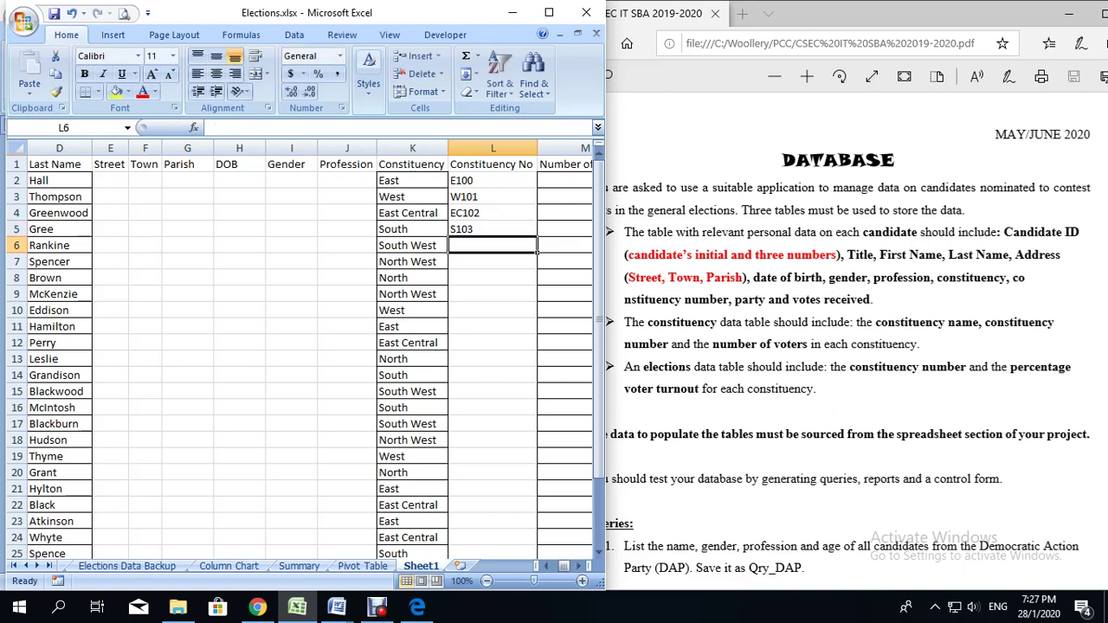
# Enter the constituency numbers SW104 for South West in L6, NW104 for North West in L7 and N106 for North in L8.
pyautogui.write('SW104')
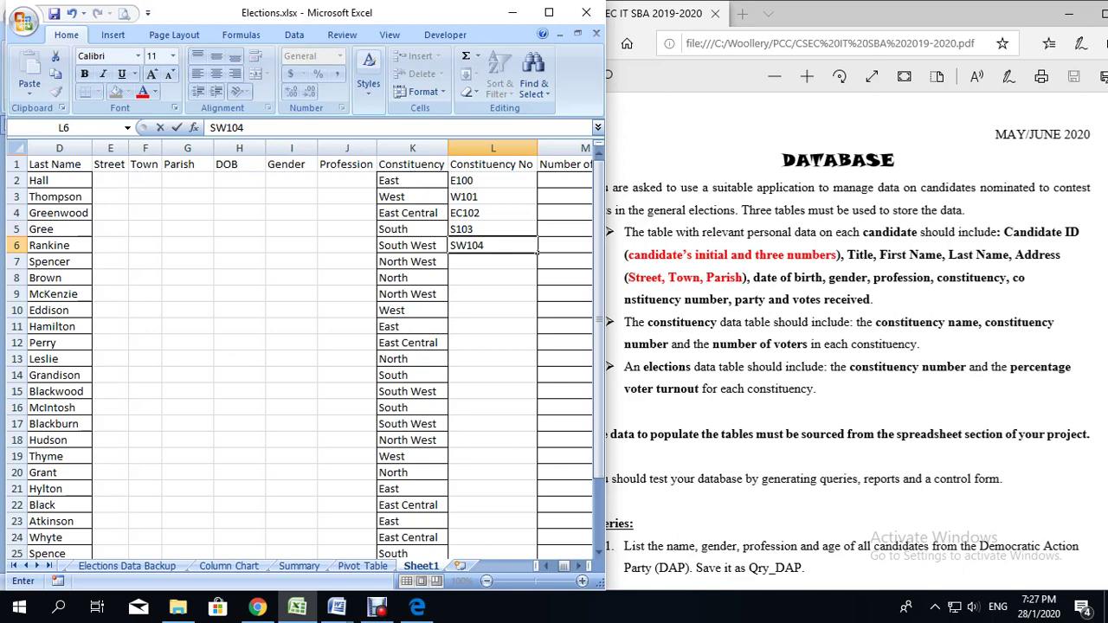
pyautogui.press('Return')
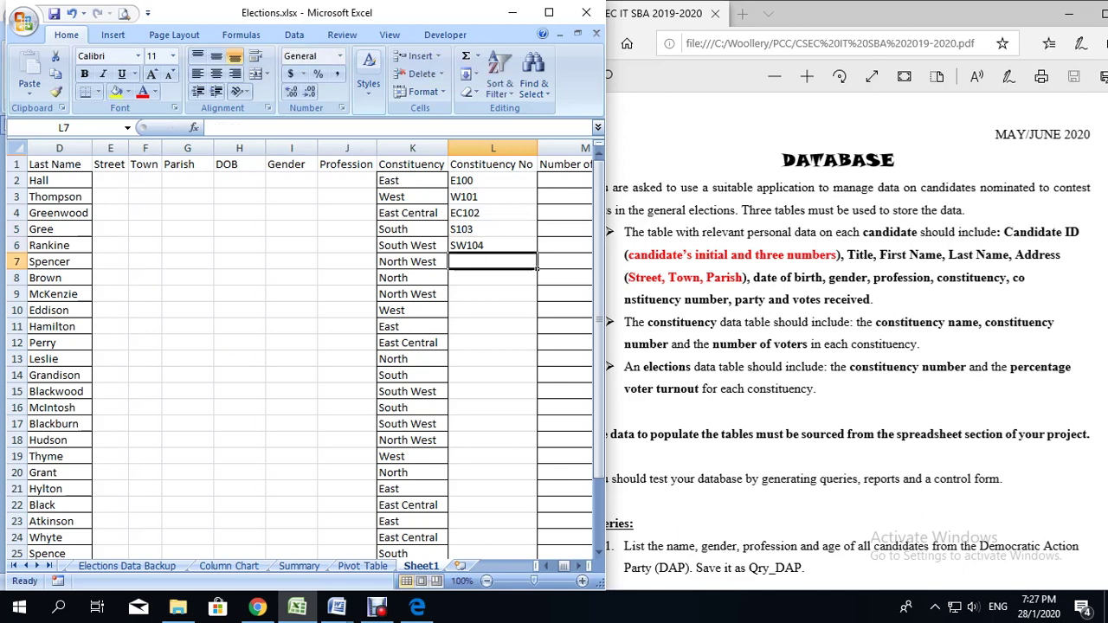
pyautogui.write('NW104')
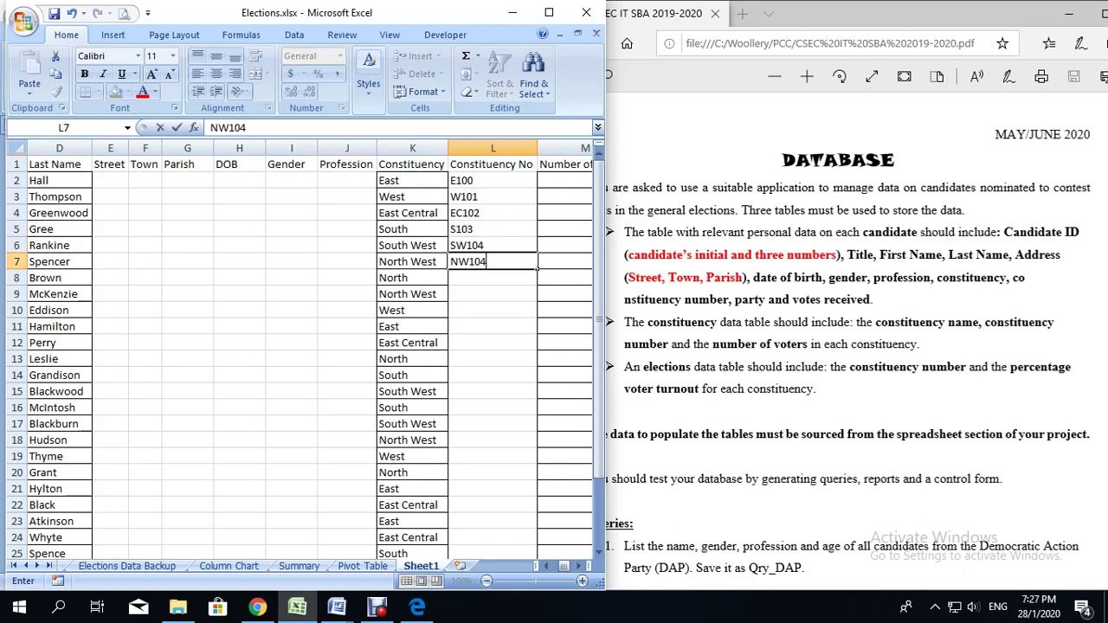
pyautogui.press('Return')
pyautogui.write('N106')
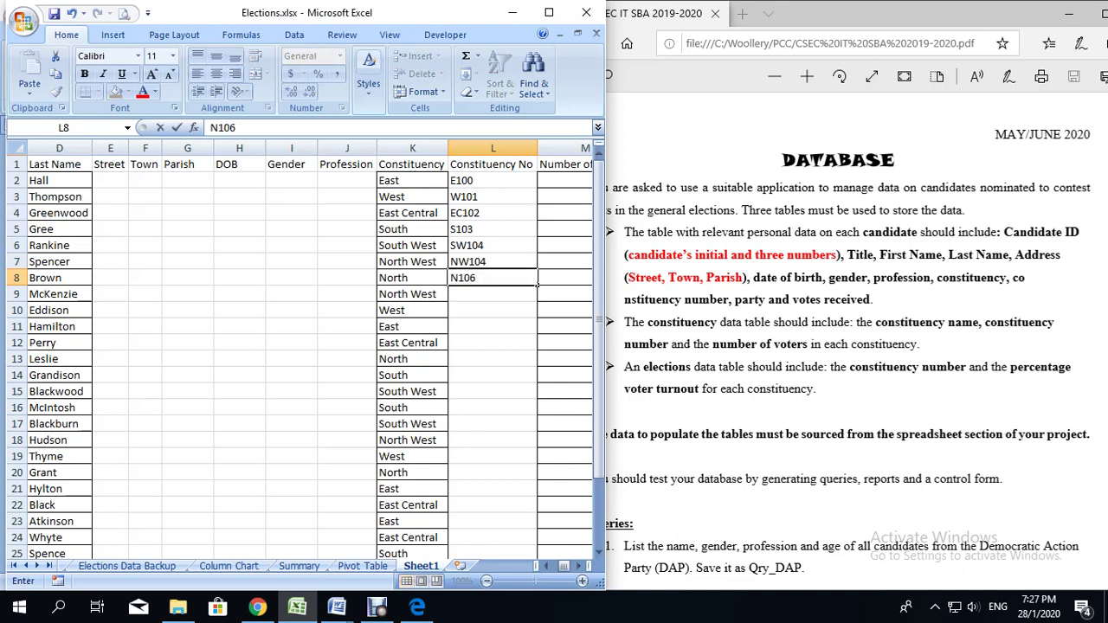
pyautogui.press('Return')
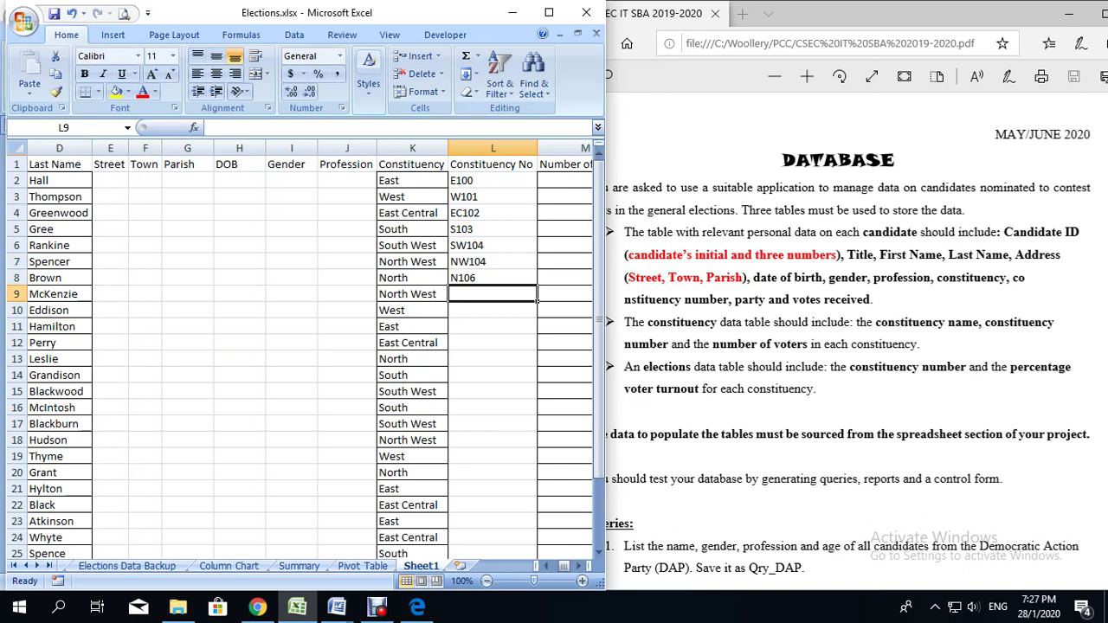
# Copy the East constituency number E100 from L2 into the other East rows, L11, L21 and L23.
pyautogui.moveTo(484, 180); pyautogui.dragTo(485, 278)
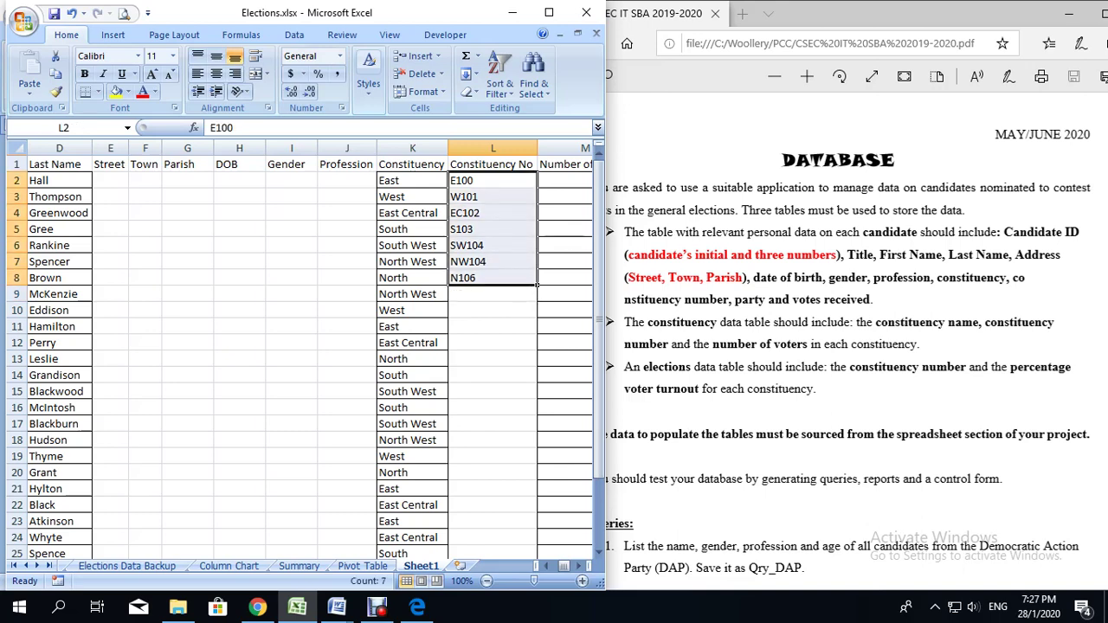
pyautogui.click(493, 293)
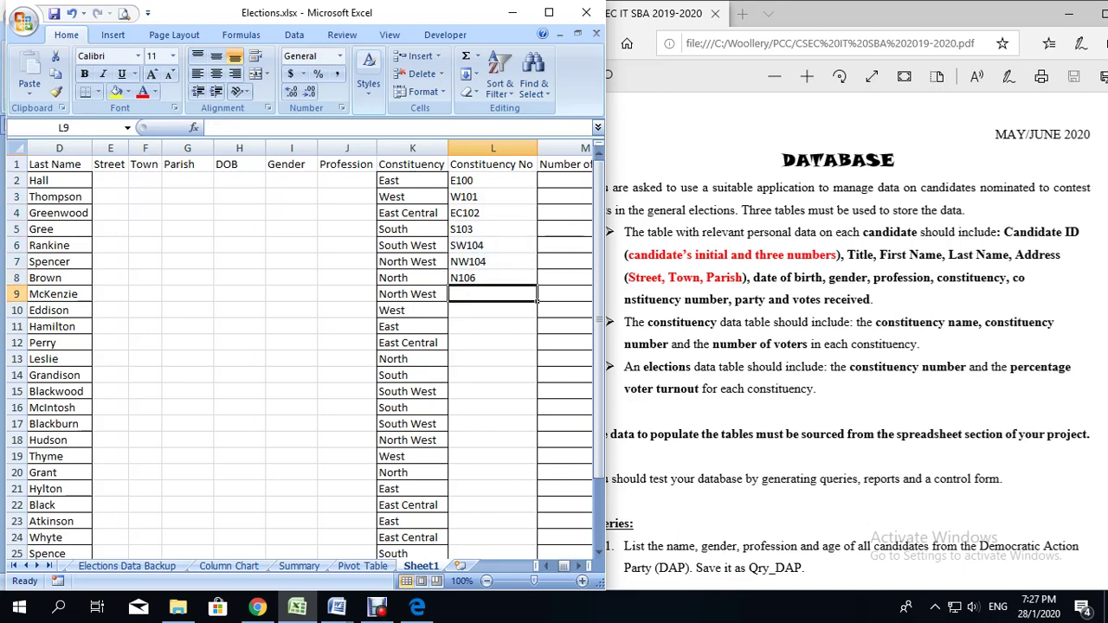
pyautogui.click(485, 180)
pyautogui.rightClick(485, 181)
pyautogui.click(520, 213)
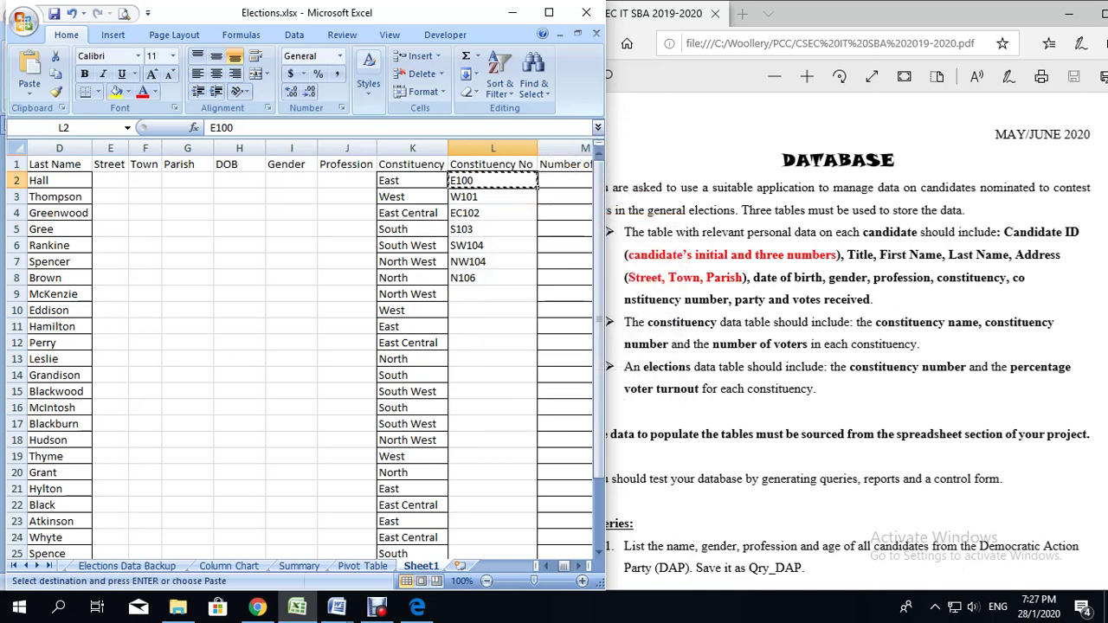
pyautogui.rightClick(475, 328)
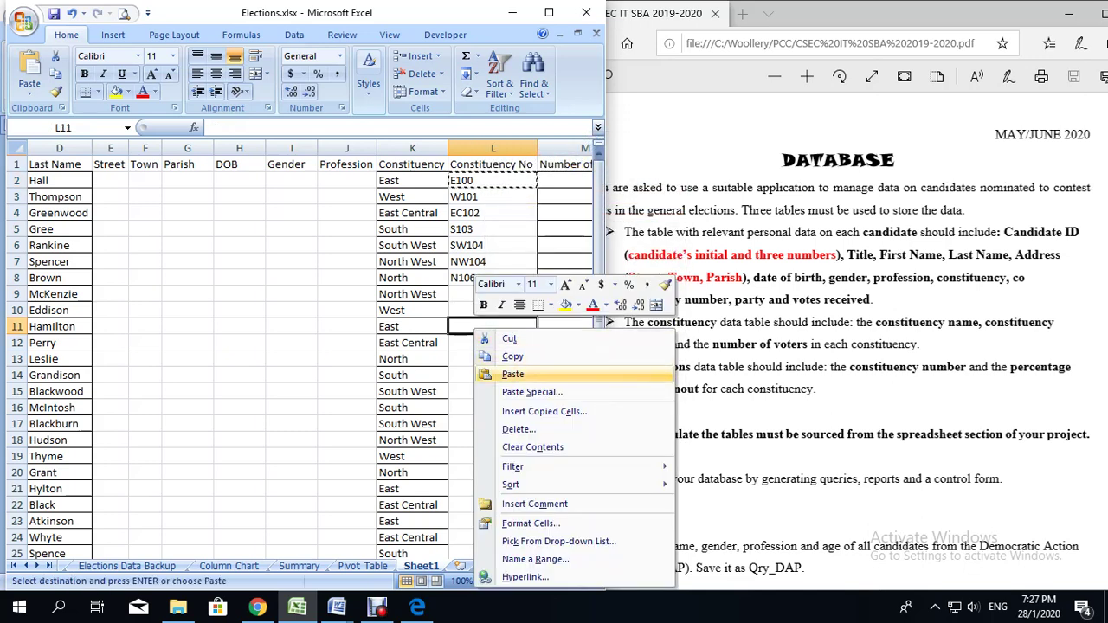
pyautogui.click(513, 374)
pyautogui.scroll(-2, 513, 374)
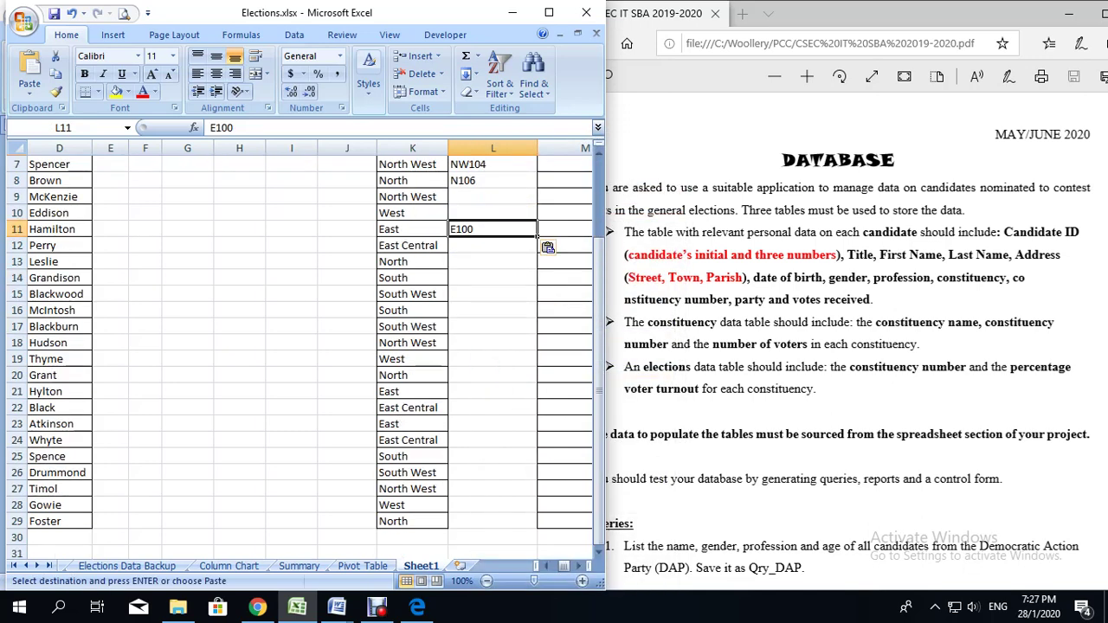
pyautogui.rightClick(487, 391)
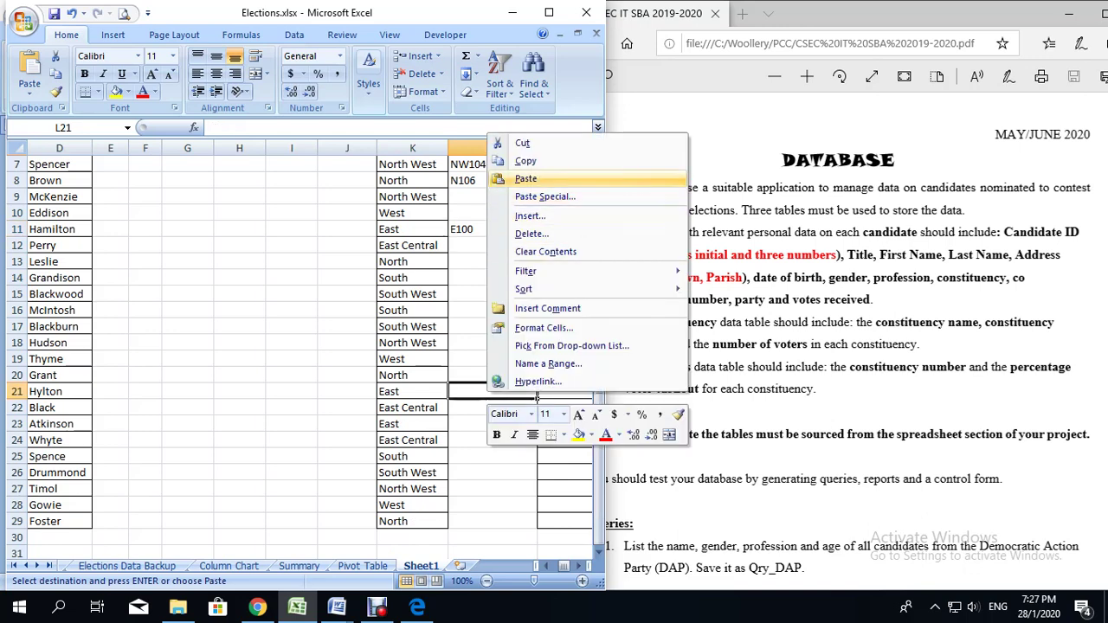
pyautogui.click(526, 178)
pyautogui.rightClick(490, 424)
pyautogui.click(529, 216)
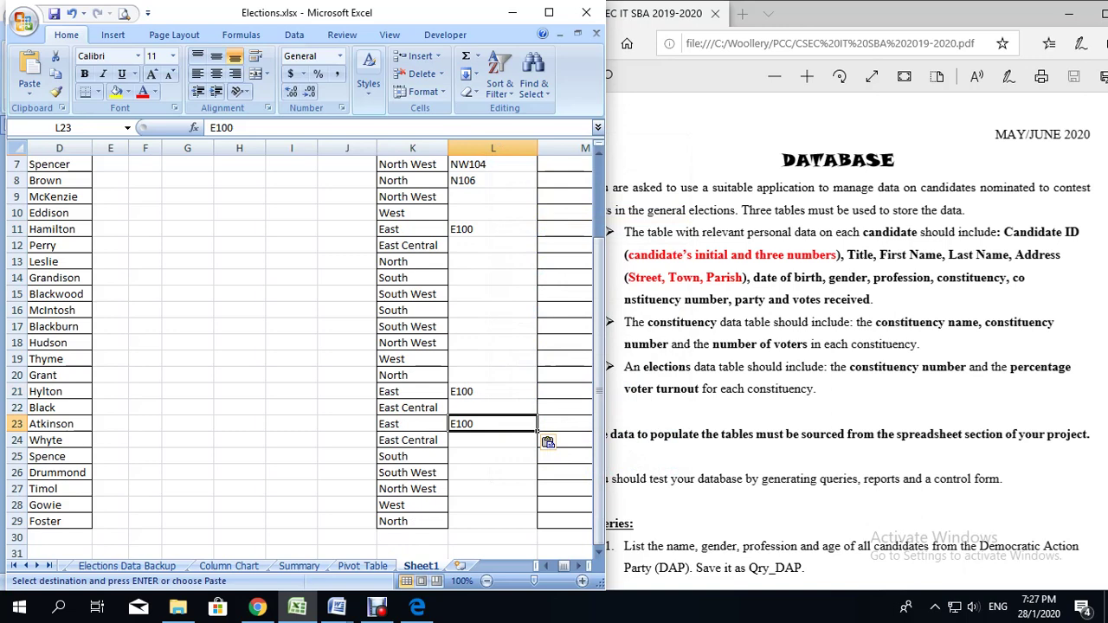
pyautogui.scroll(2, 303, 347)
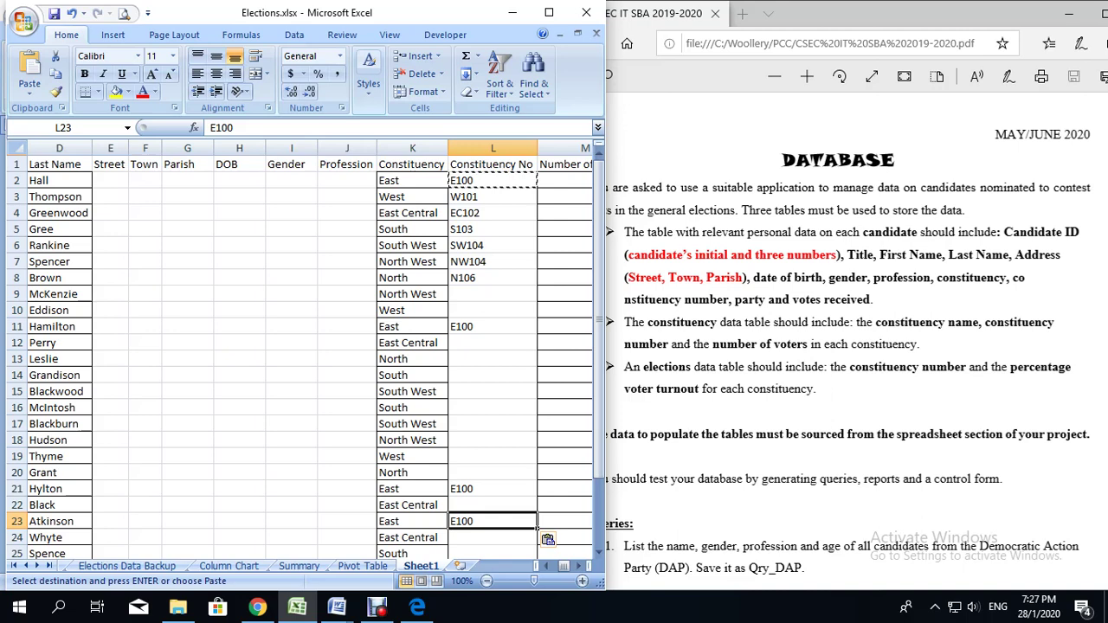
pyautogui.moveTo(377, 608)
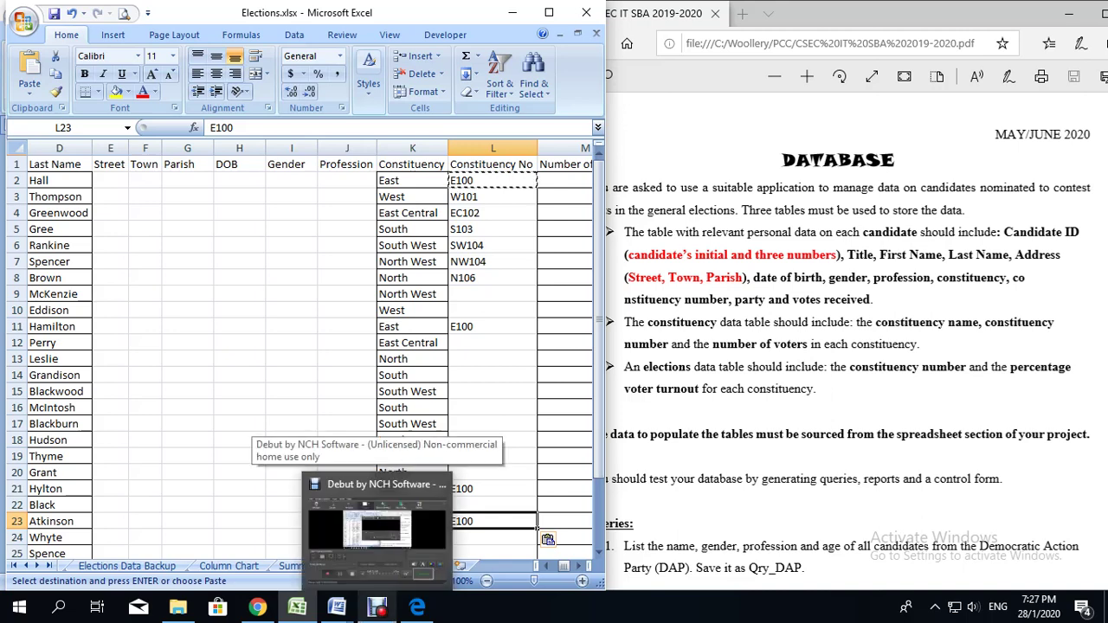
pyautogui.click(377, 524)
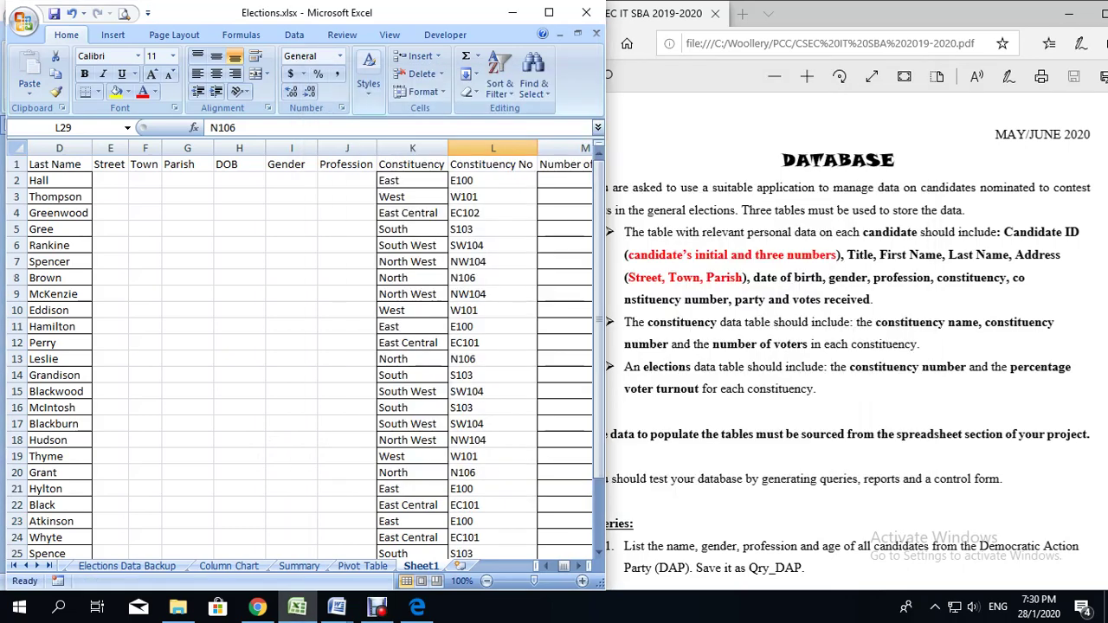
# Review the constituency names, constituency numbers and number of voters, and check the empty Gender and Profession columns of the candidate sheet.
pyautogui.scroll(-1, 303, 355)
pyautogui.scroll(-3, 303, 355)
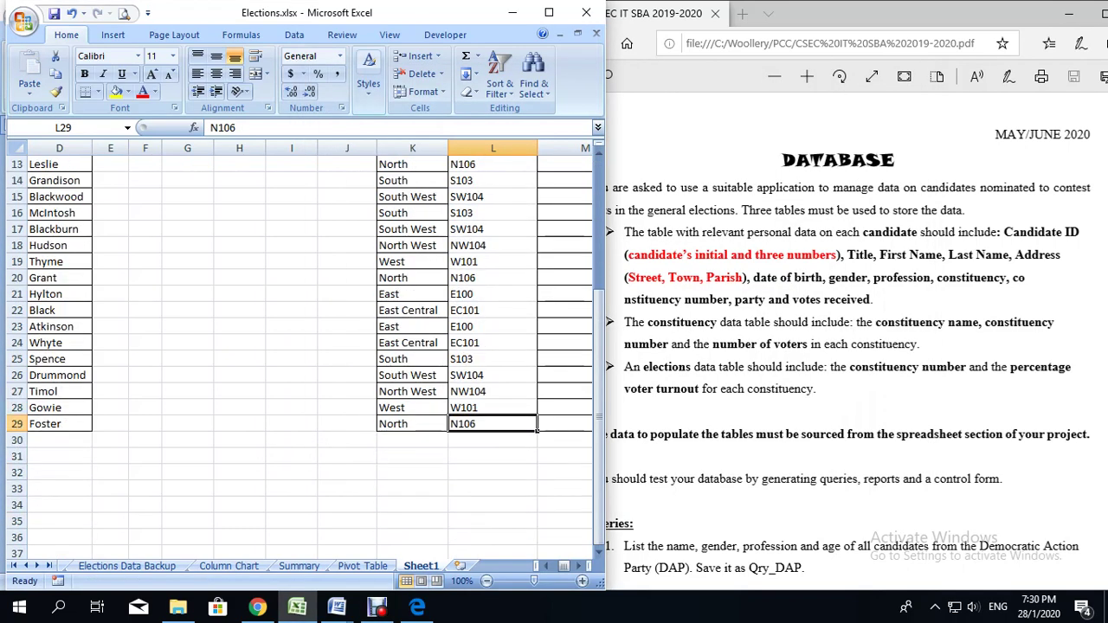
pyautogui.scroll(4, 303, 355)
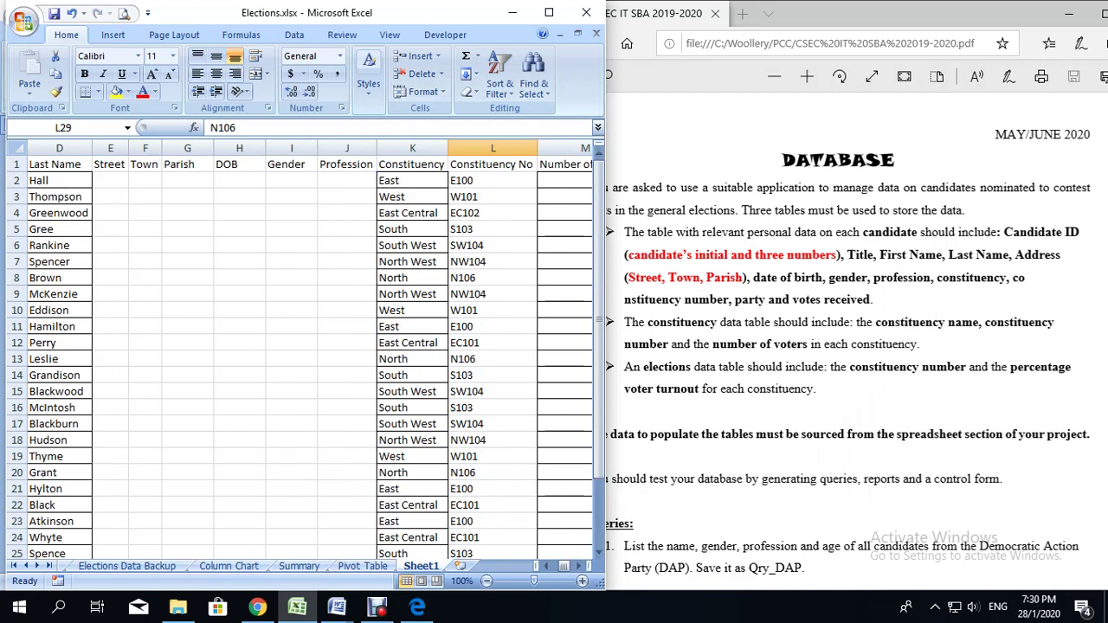
pyautogui.click(411, 180)
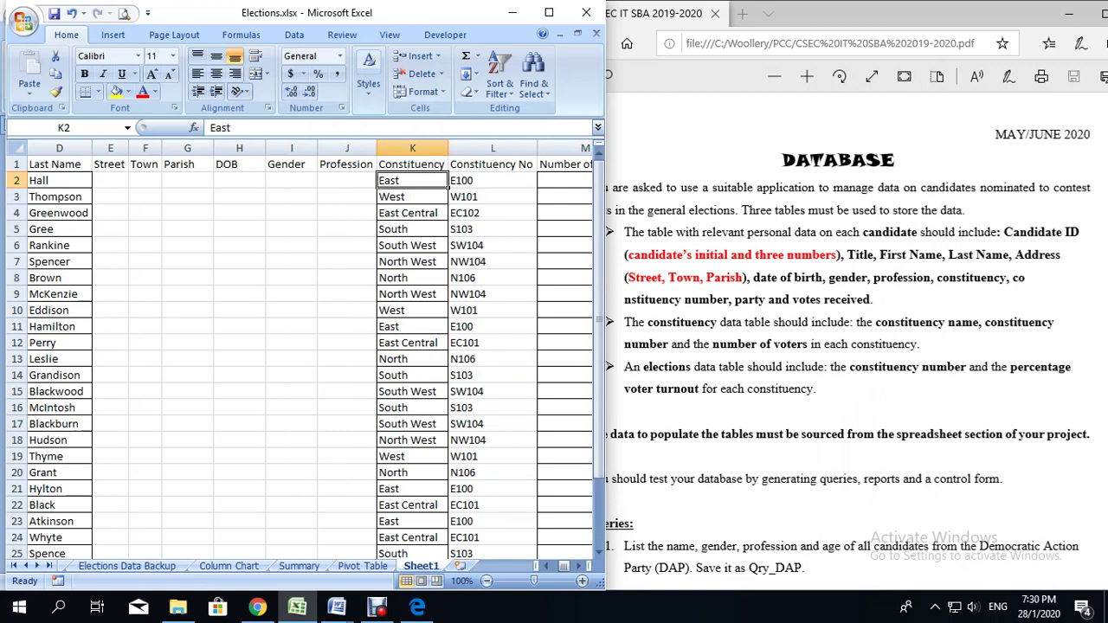
pyautogui.click(412, 197)
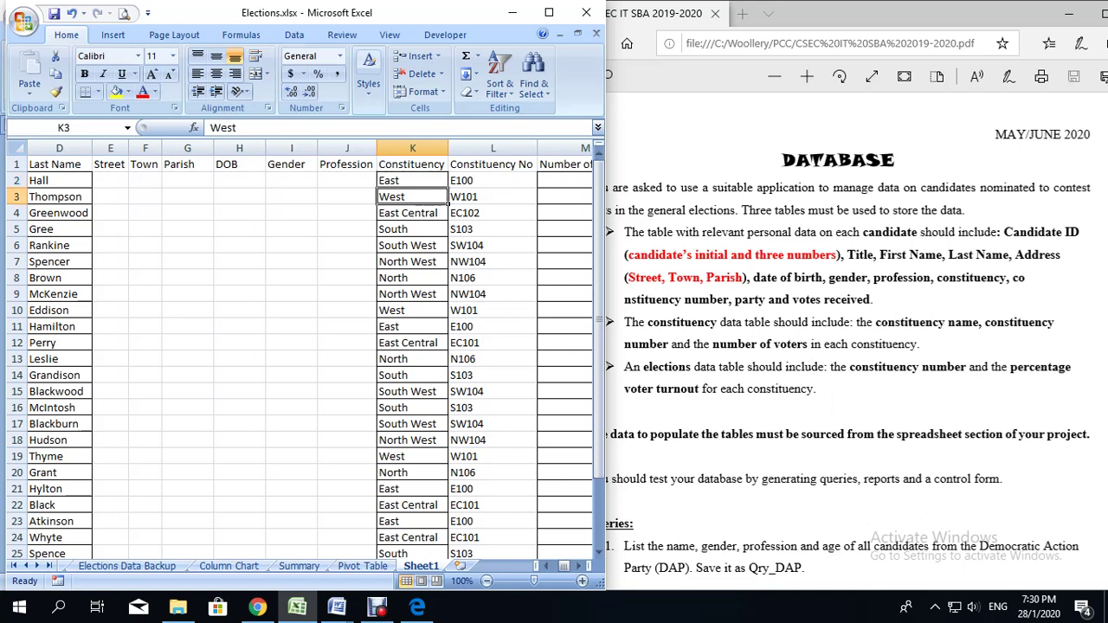
pyautogui.click(535, 186)
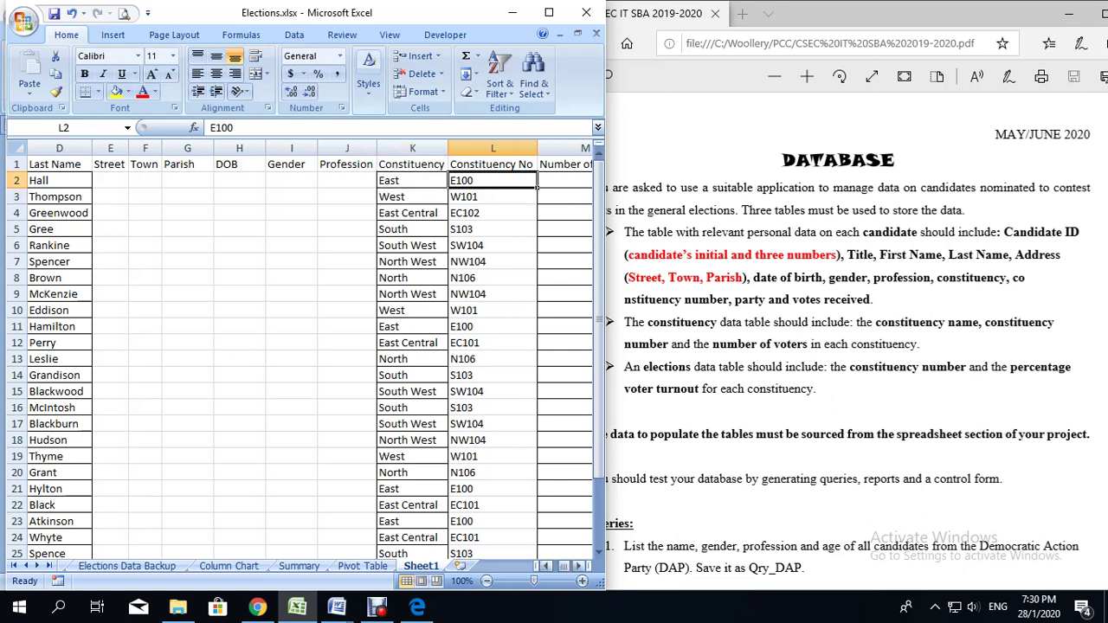
pyautogui.click(578, 566)
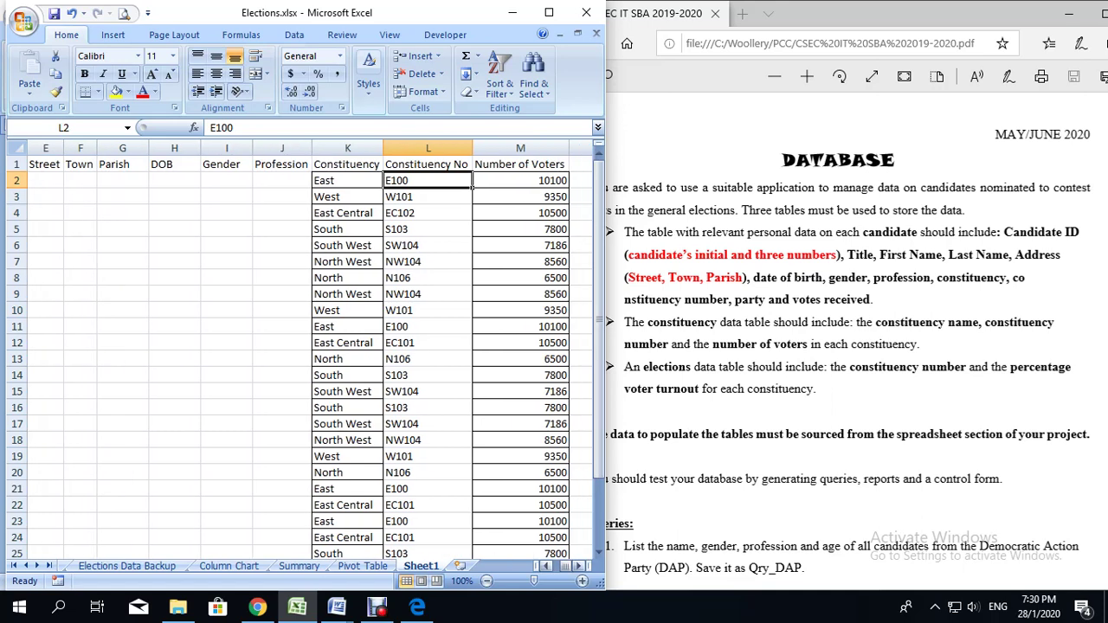
pyautogui.moveTo(566, 566); pyautogui.dragTo(550, 566)
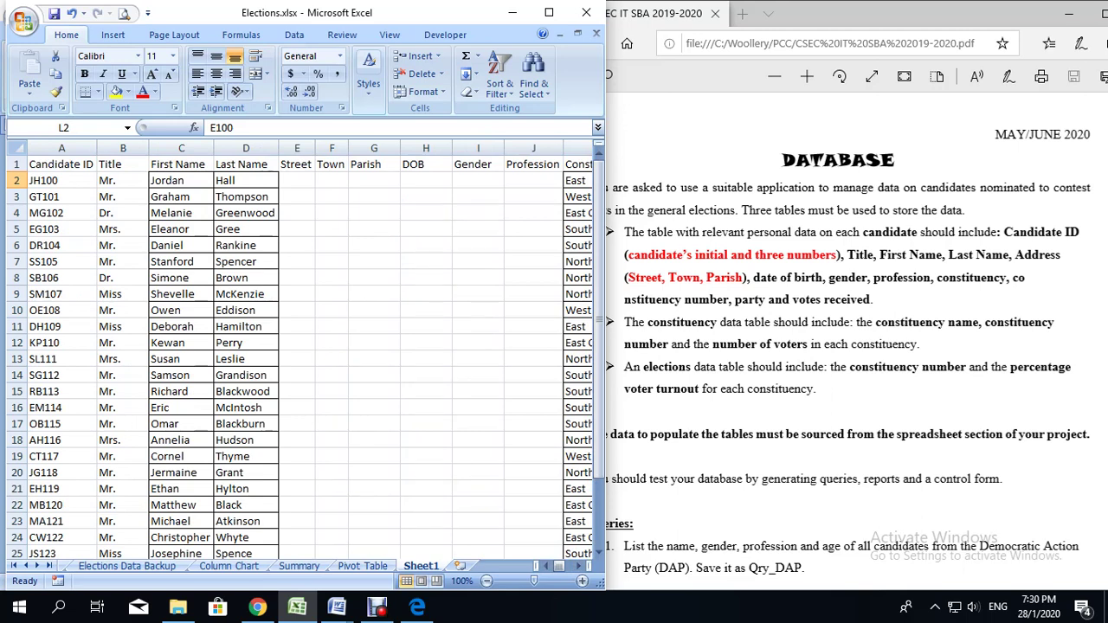
pyautogui.click(478, 180)
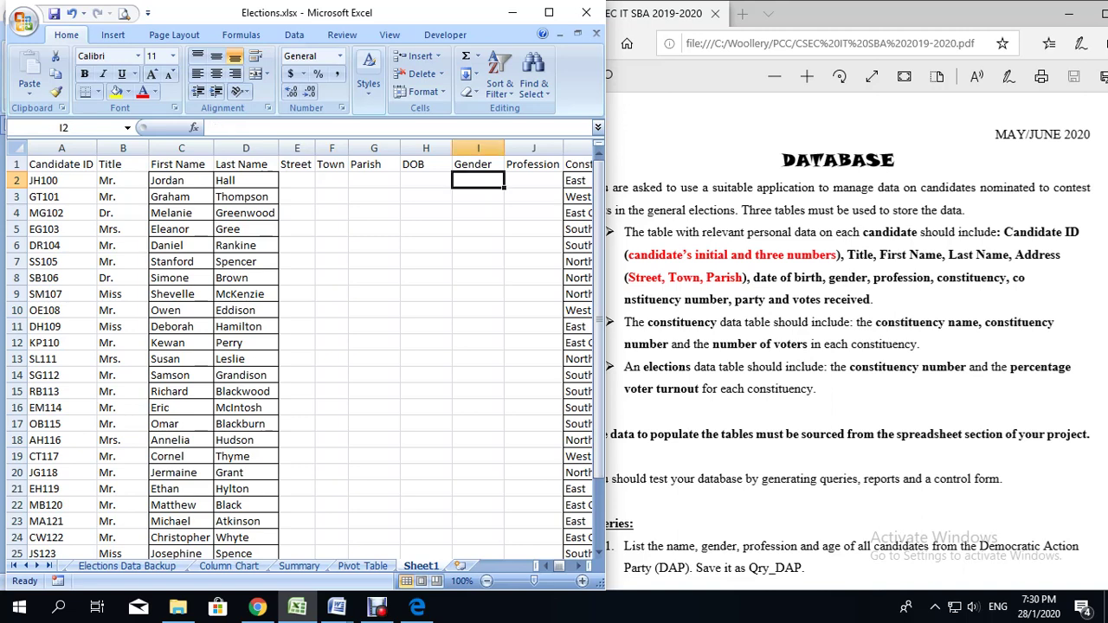
pyautogui.click(534, 180)
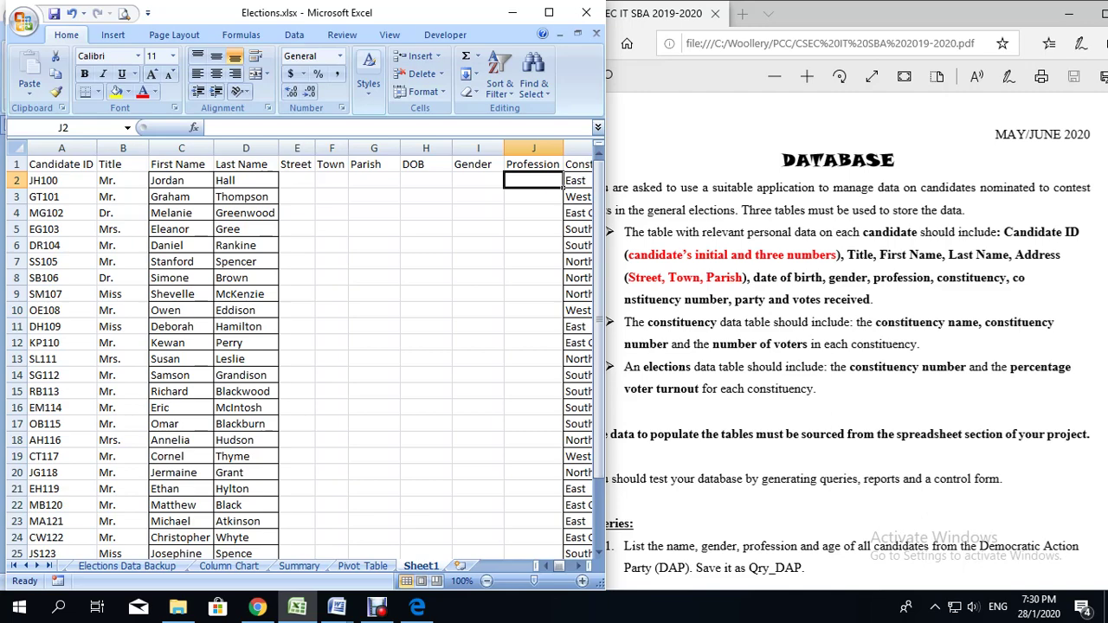
pyautogui.click(377, 609)
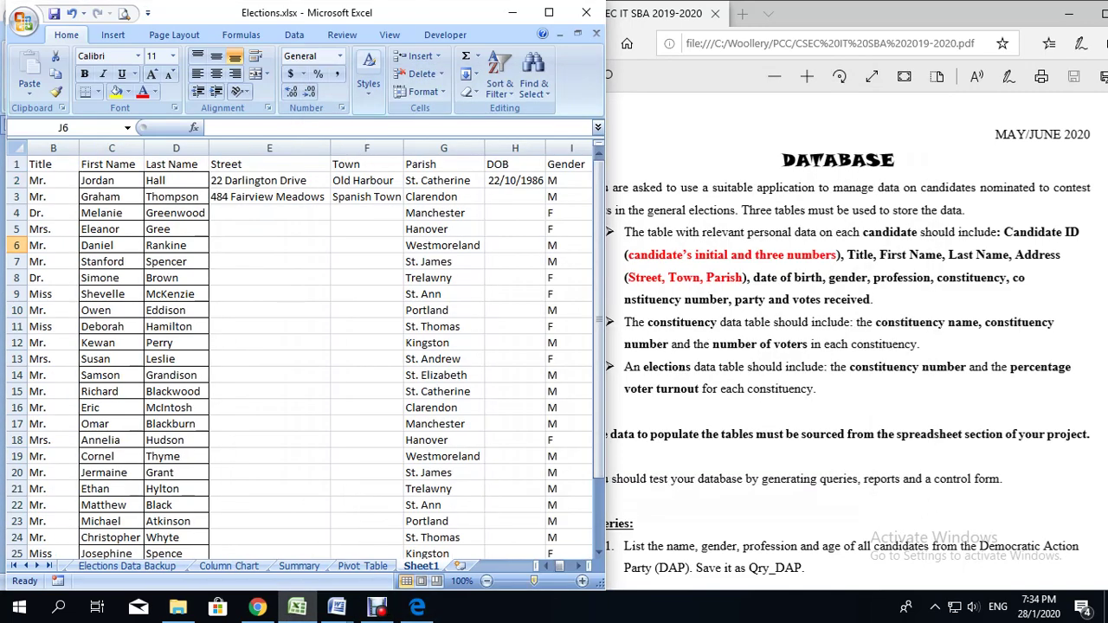
# Look over all columns of the candidate sheet from Candidate ID to Number of Voters, including the address, DOB, gender and profession data.
pyautogui.hscroll(-1, 303, 346)
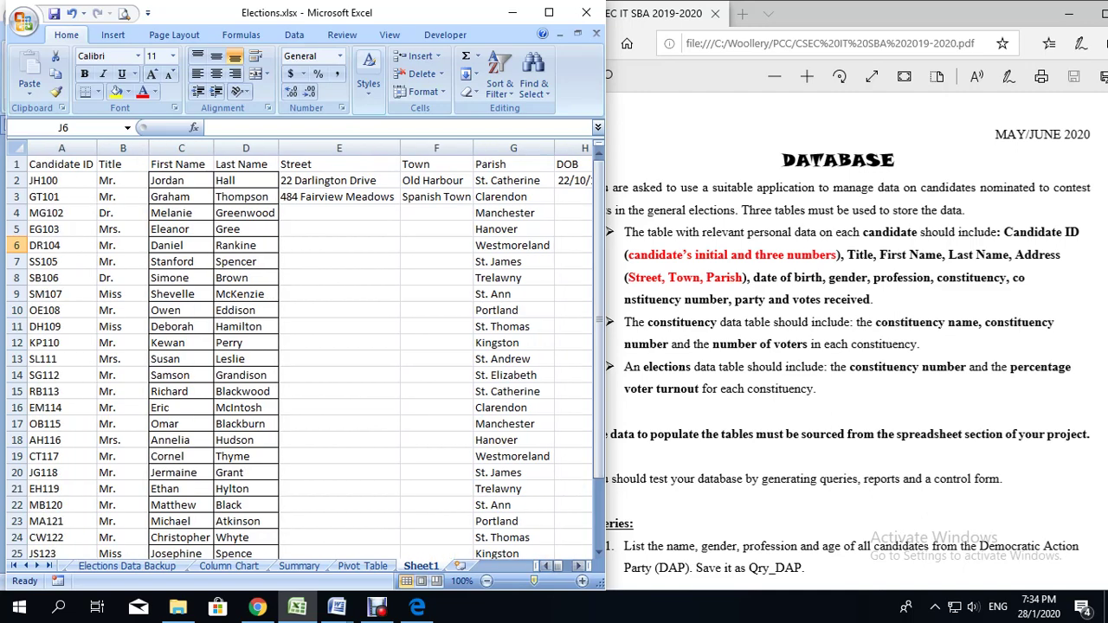
pyautogui.hscroll(3, 310, 347)
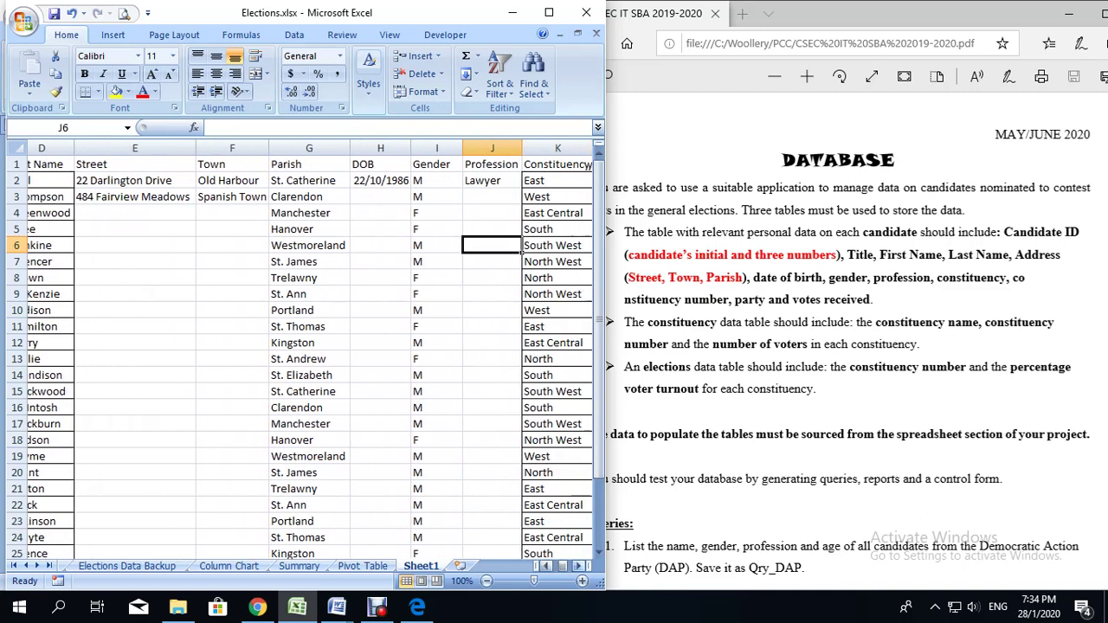
pyautogui.hscroll(4, 303, 347)
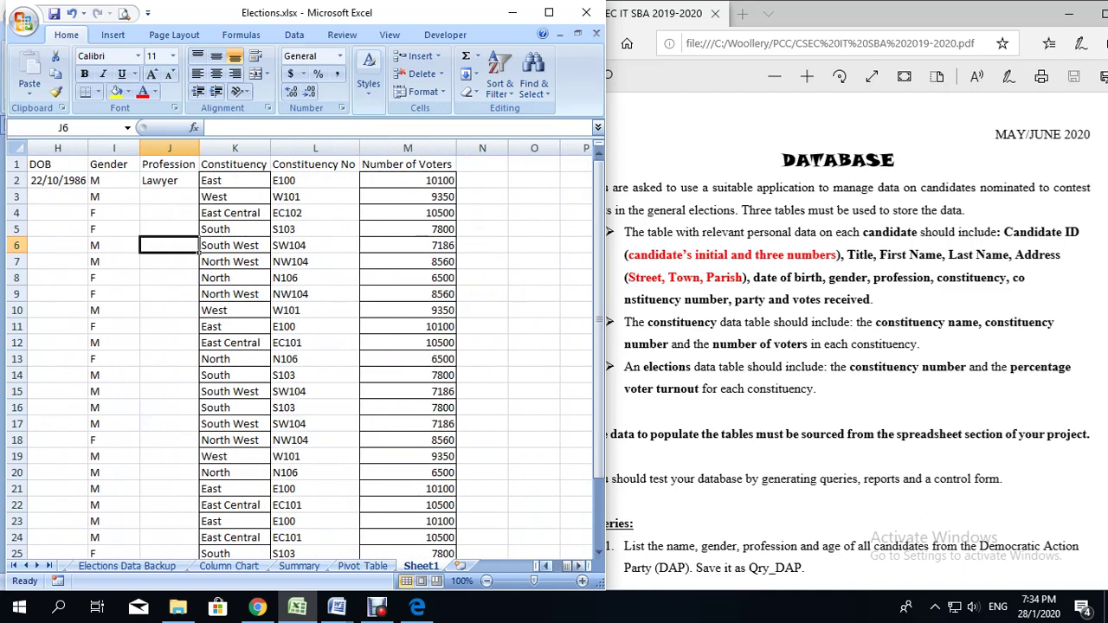
pyautogui.hscroll(-4, 310, 347)
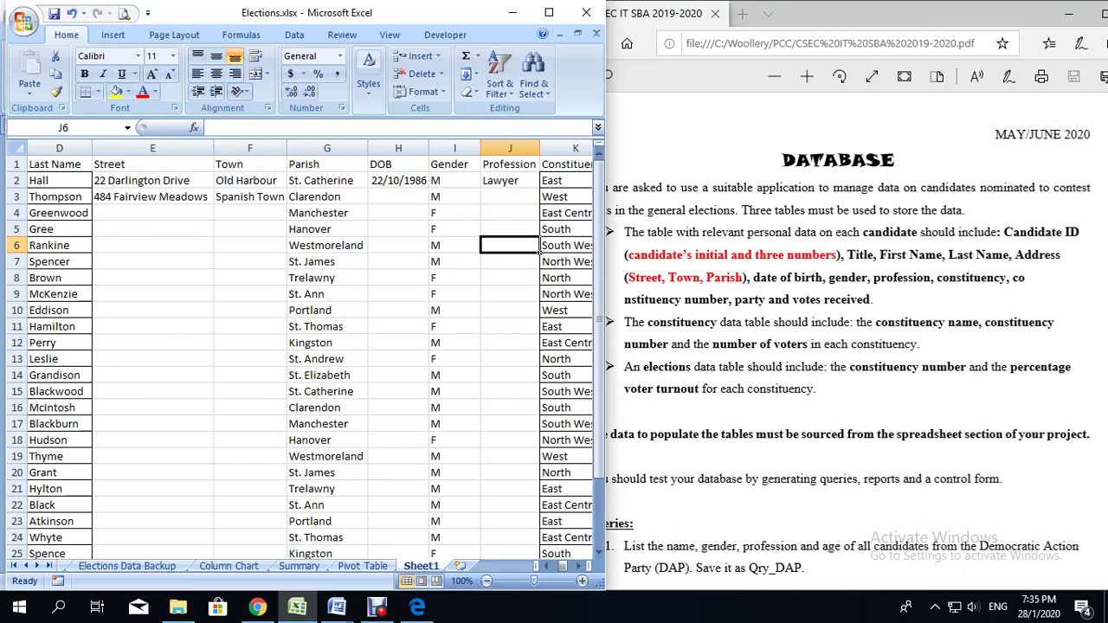
pyautogui.hscroll(-3, 310, 346)
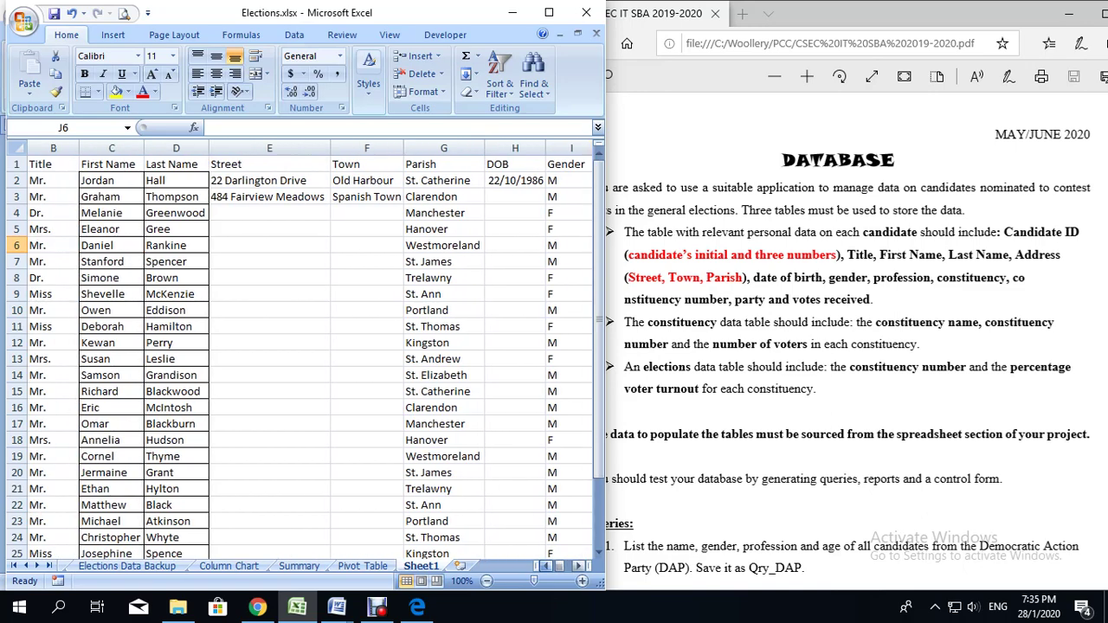
pyautogui.moveTo(598, 375); pyautogui.dragTo(599, 441)
pyautogui.scroll(2, 303, 355)
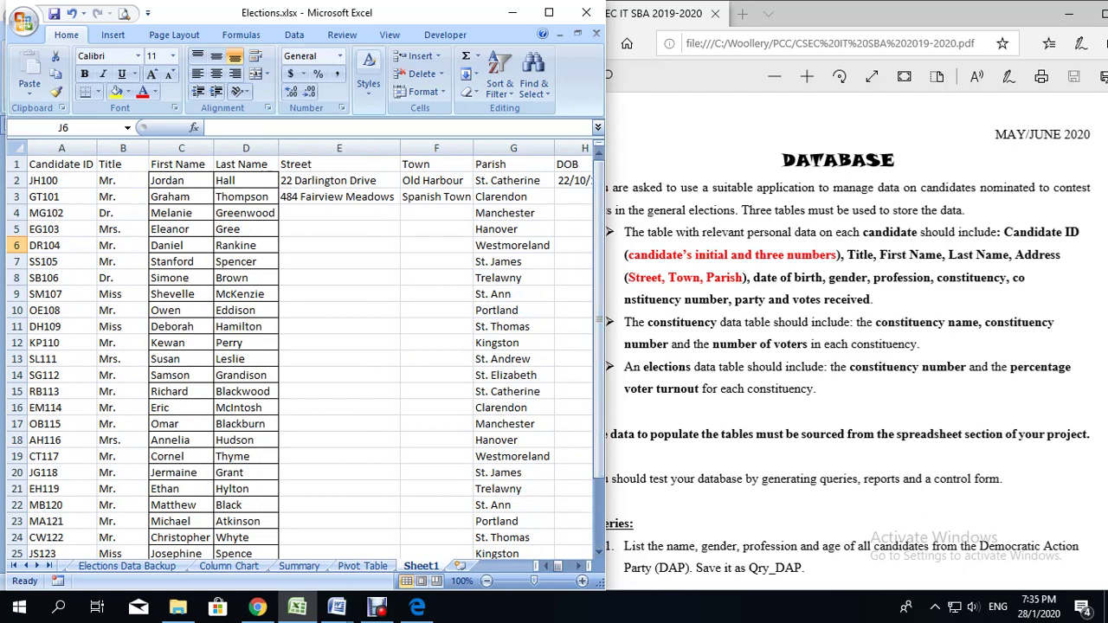
# Switch to Microsoft Office Access 2007 and start a new blank database.
pyautogui.click(59, 608)
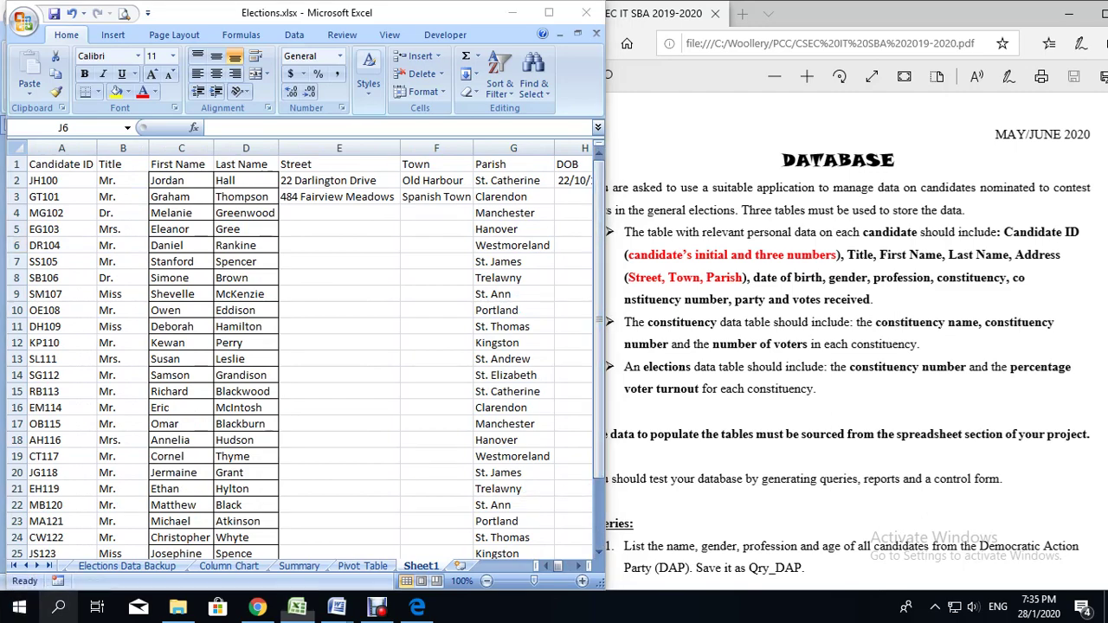
pyautogui.write('acces')
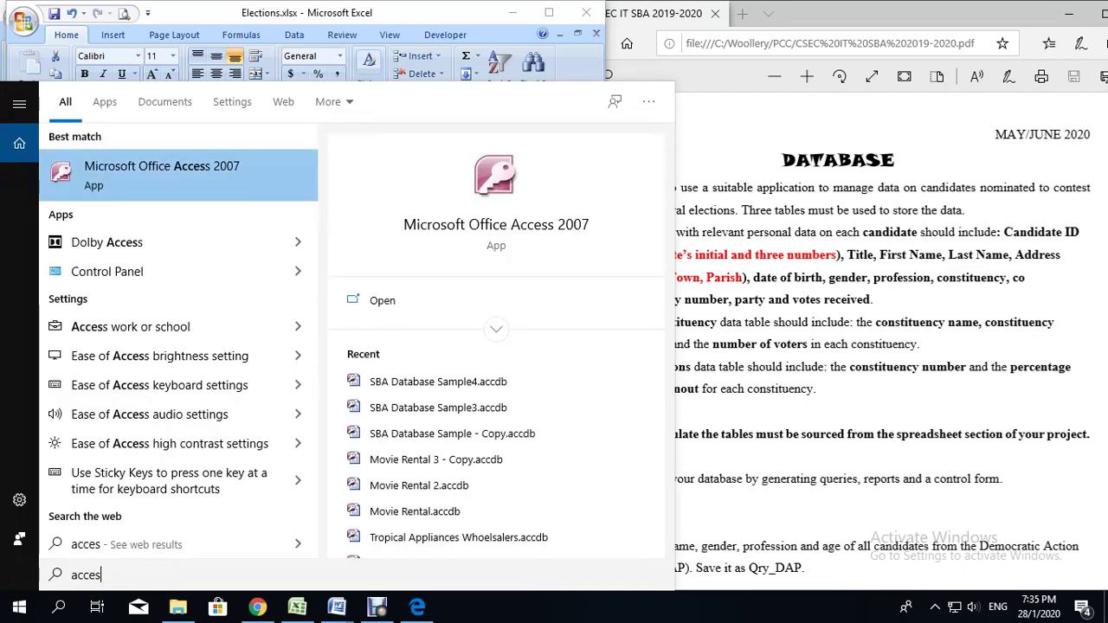
pyautogui.press('Return')
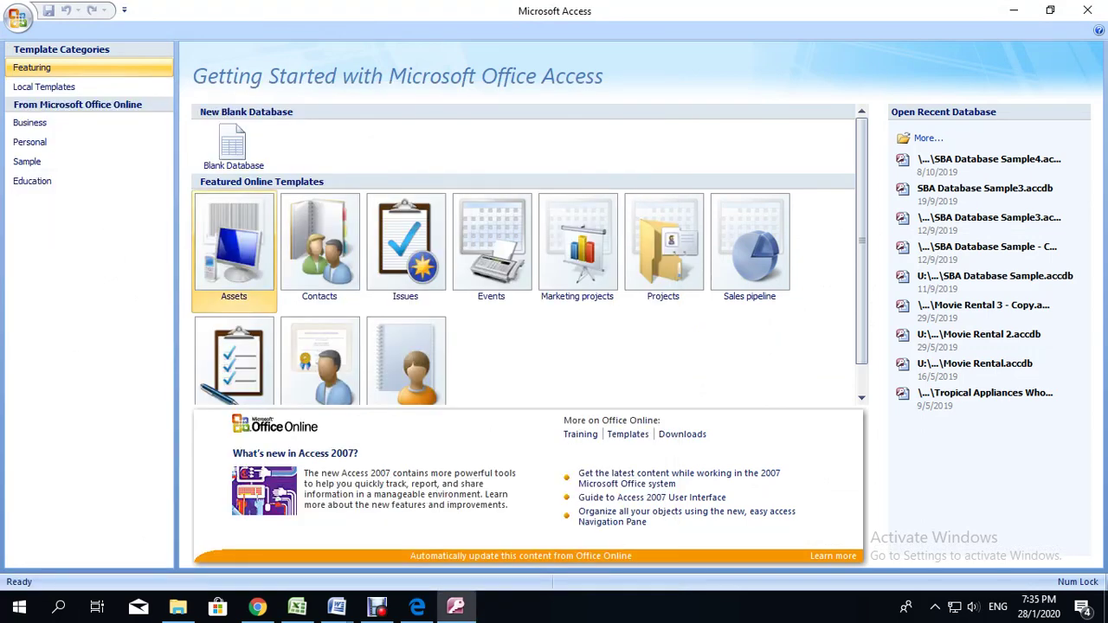
pyautogui.click(27, 161)
pyautogui.click(233, 146)
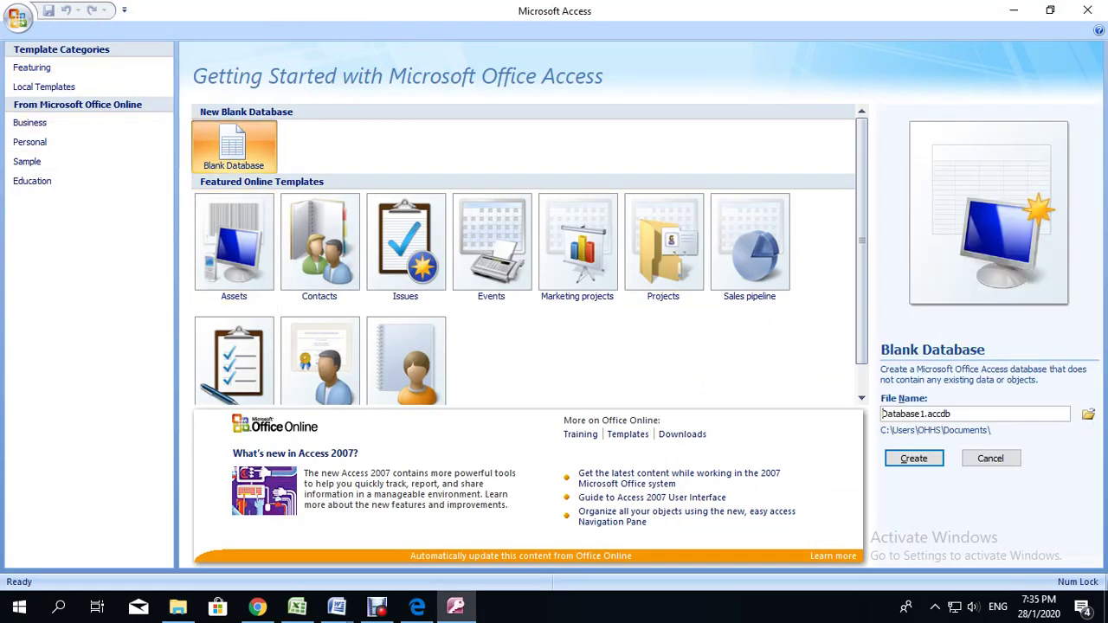
# Create the blank database in the PCC folder with the file name Elections Database.accdb.
pyautogui.moveTo(923, 414); pyautogui.dragTo(882, 415)
pyautogui.click(1088, 414)
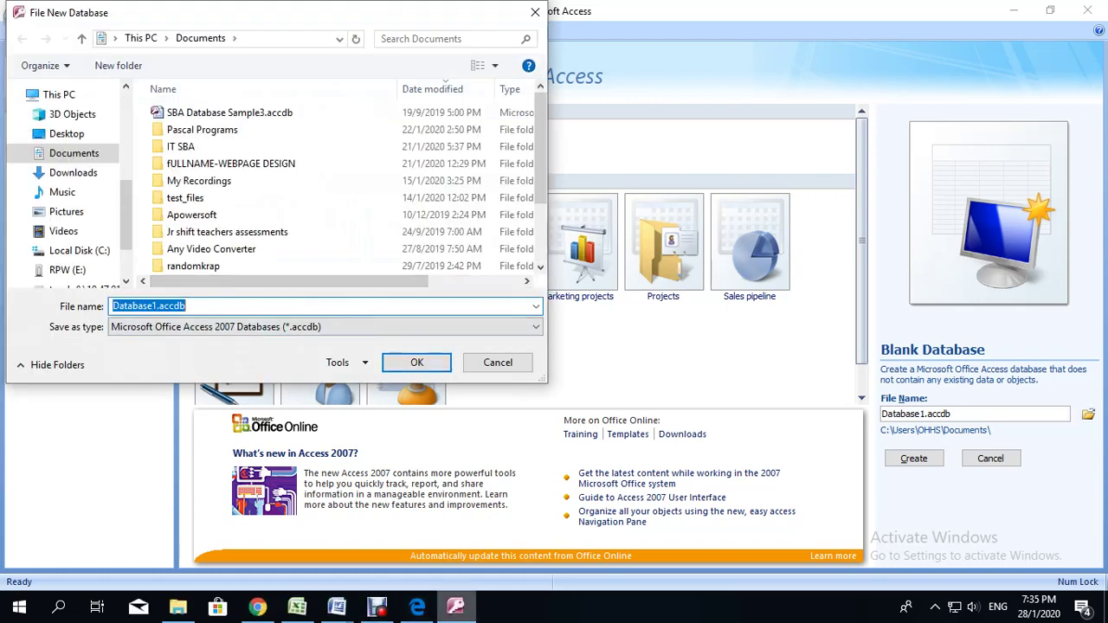
pyautogui.moveTo(455, 608)
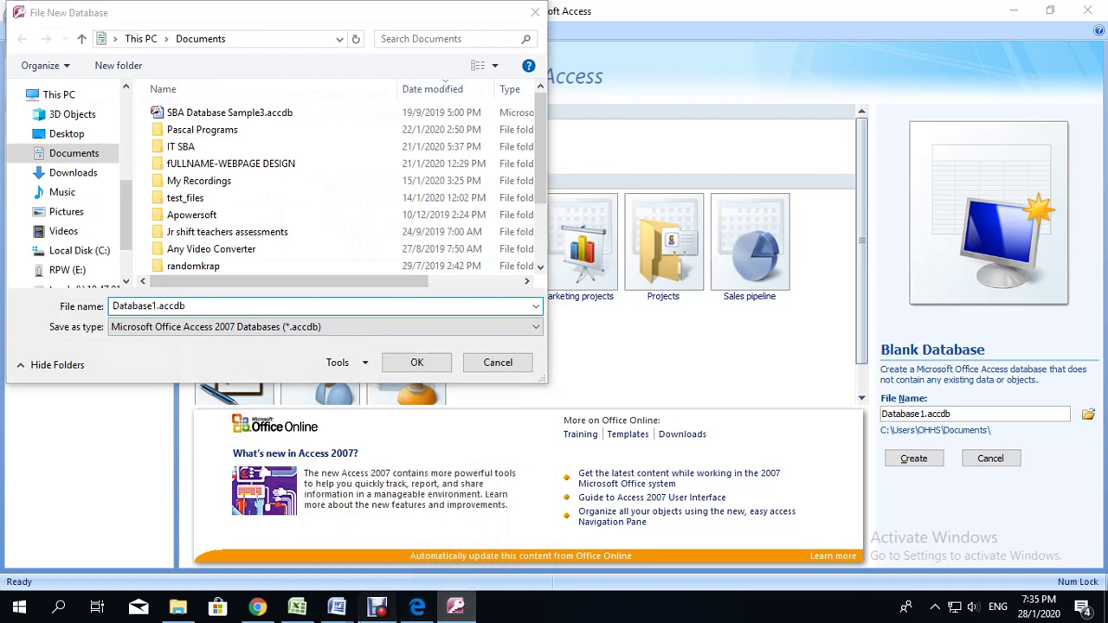
pyautogui.click(376, 607)
pyautogui.click(449, 439)
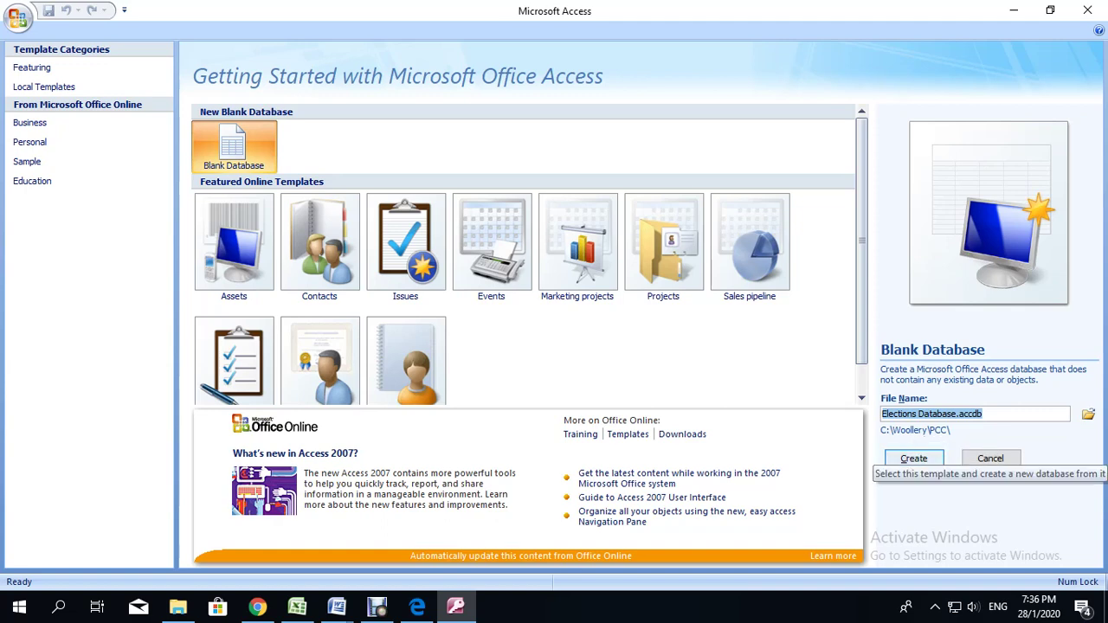
pyautogui.click(914, 458)
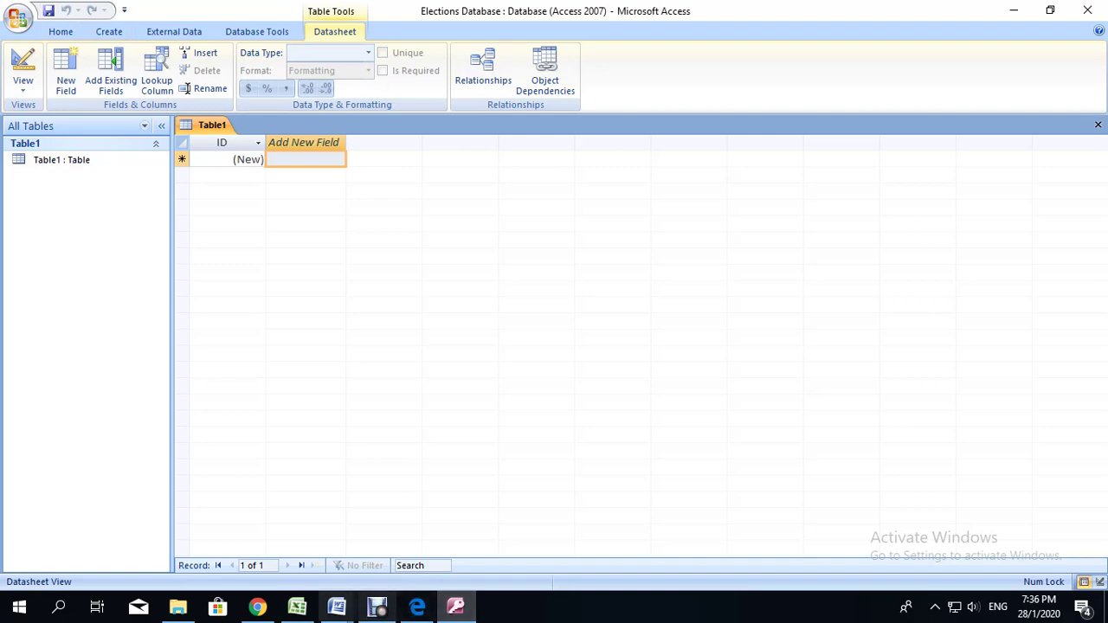
# Switch to the Elections workbook in Excel and rename Sheet1 as Cadidate Personal Data.
pyautogui.click(297, 606)
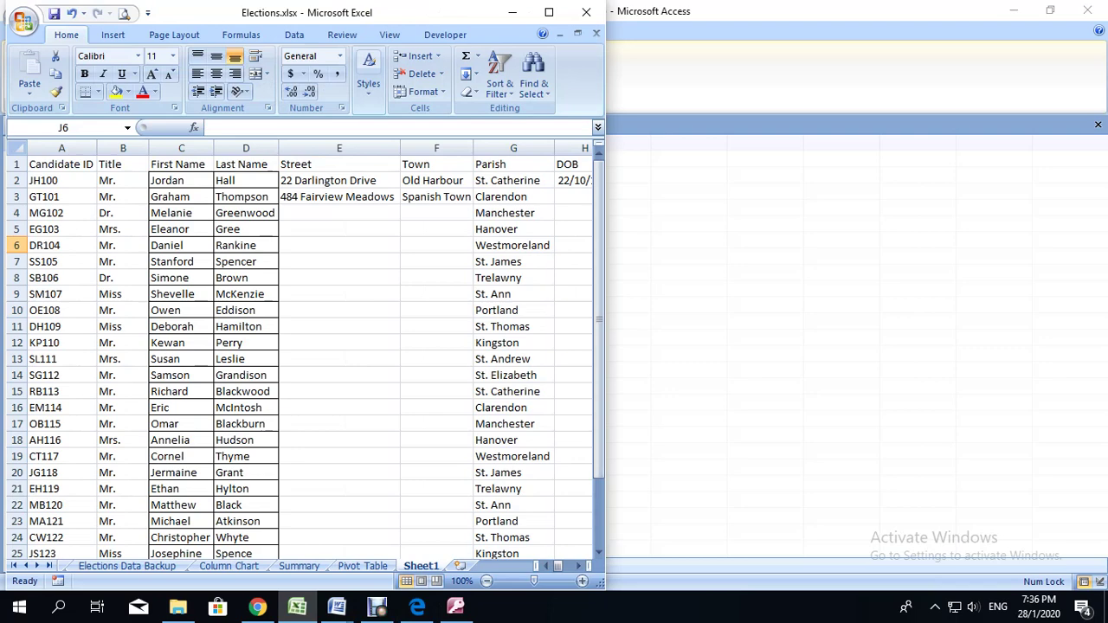
pyautogui.doubleClick(421, 565)
pyautogui.write('C')
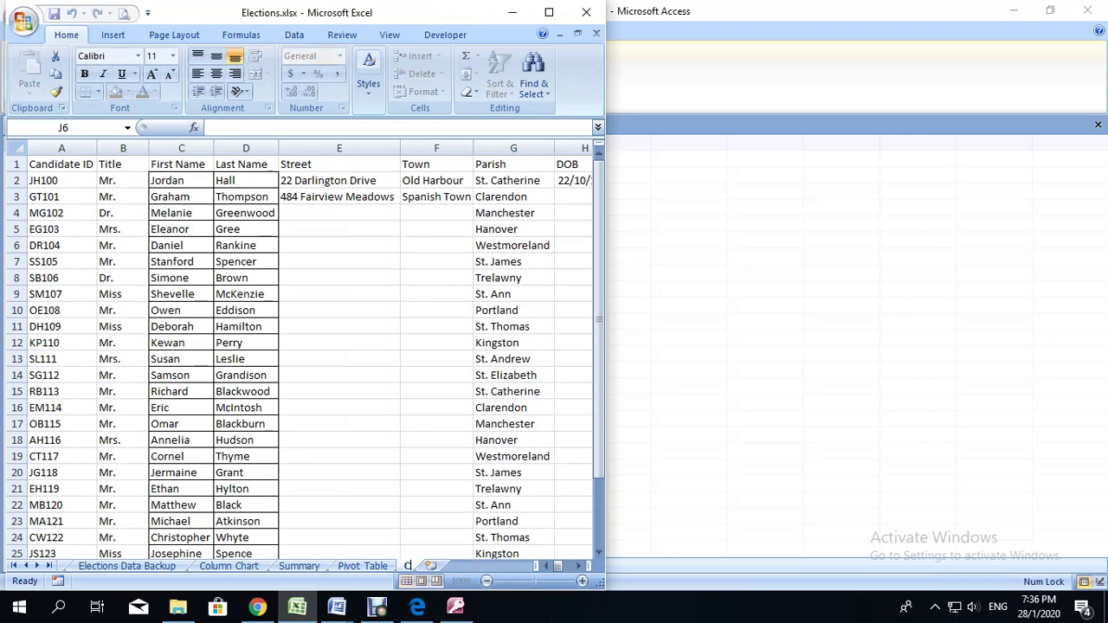
pyautogui.write('adidate Personal Data')
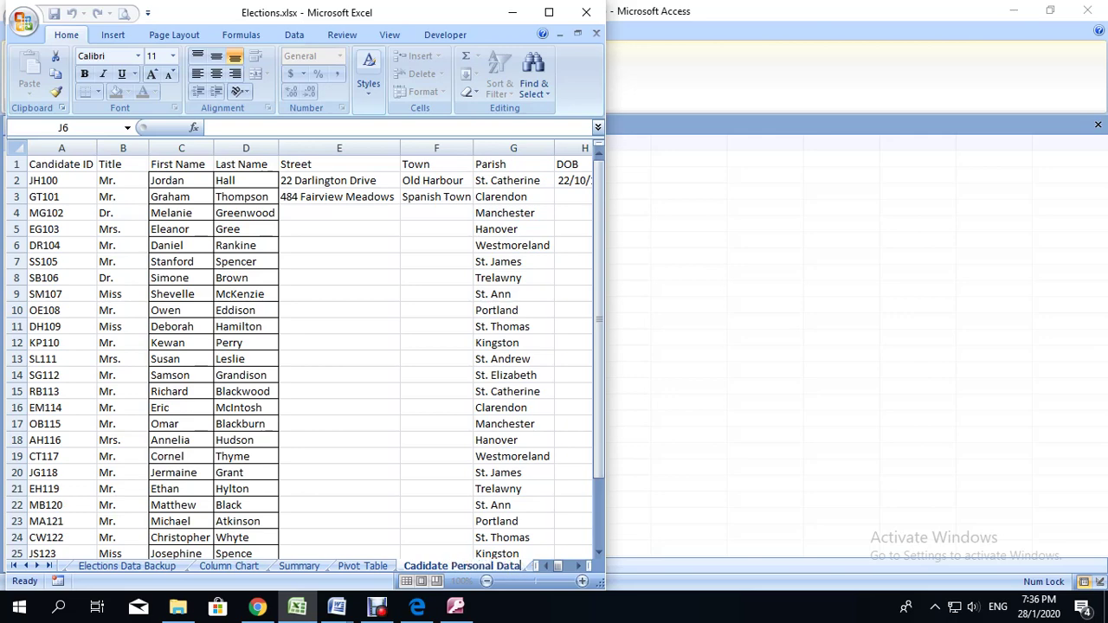
pyautogui.press('Return')
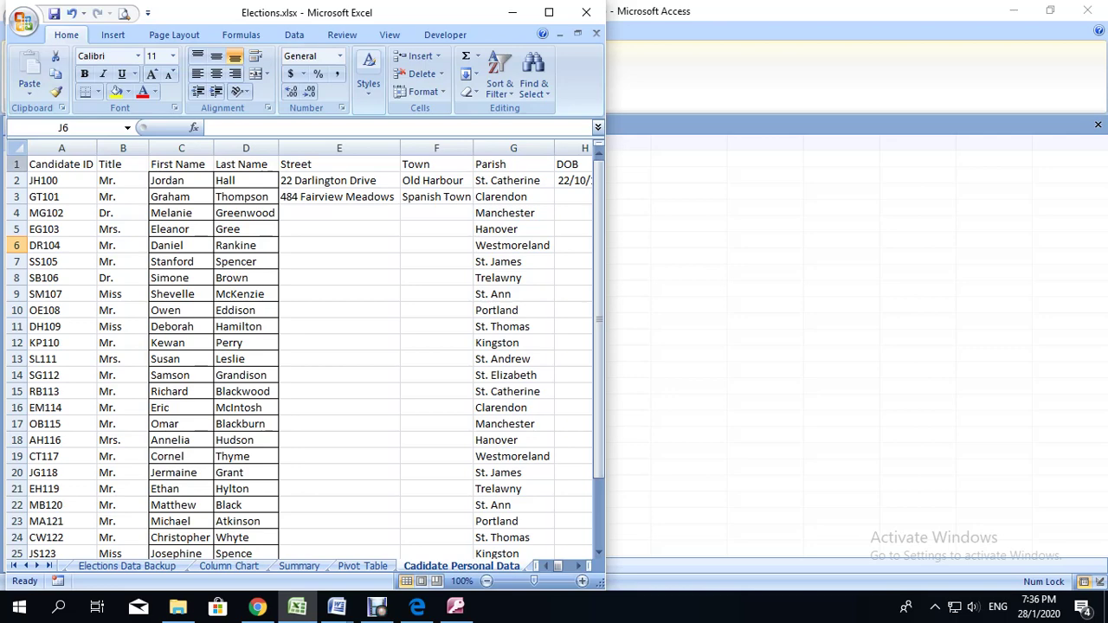
# Copy the whole candidate data range A1:M29, including its heading row.
pyautogui.moveTo(60, 164); pyautogui.dragTo(537, 528)
pyautogui.rightClick(395, 396)
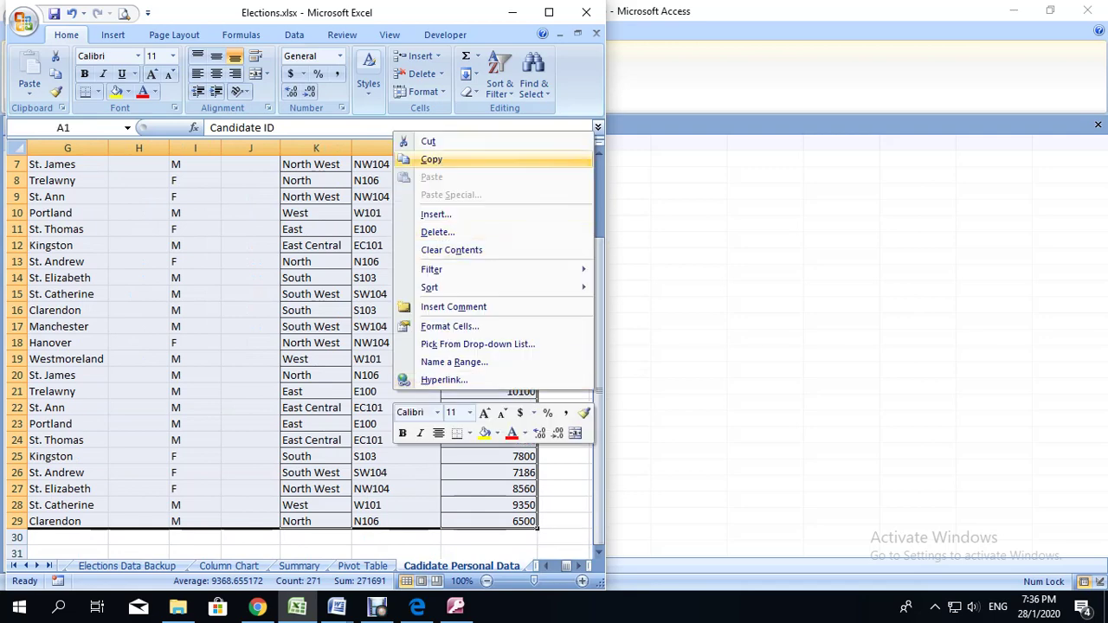
pyautogui.click(431, 160)
# Switch to the Access database and paste the copied candidate data as a new table, using its first row as column headings.
pyautogui.click(456, 606)
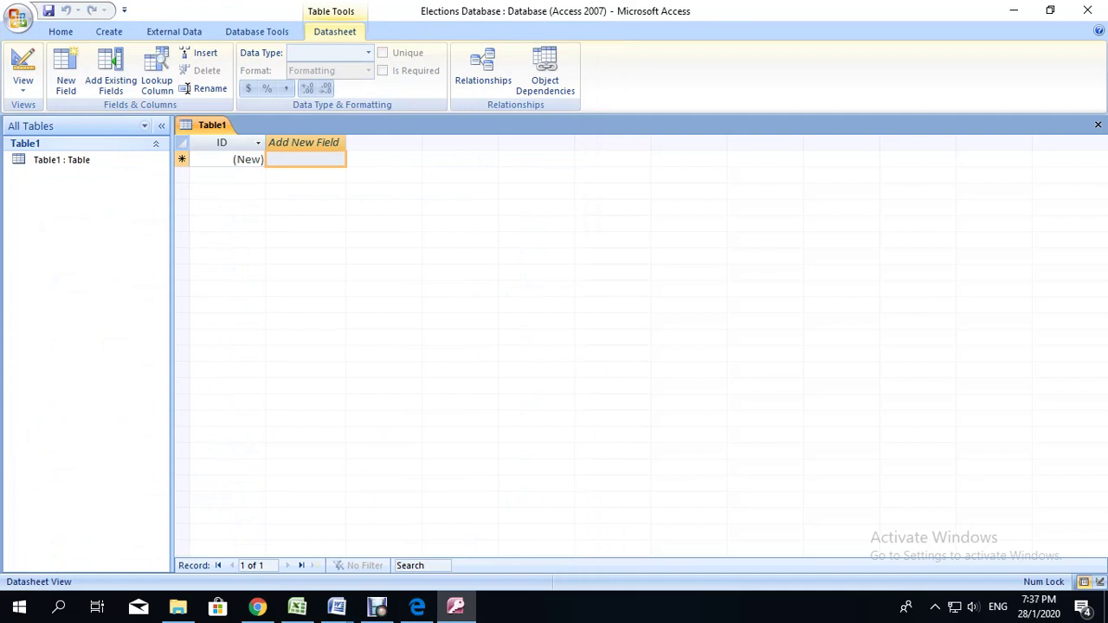
pyautogui.rightClick(66, 284)
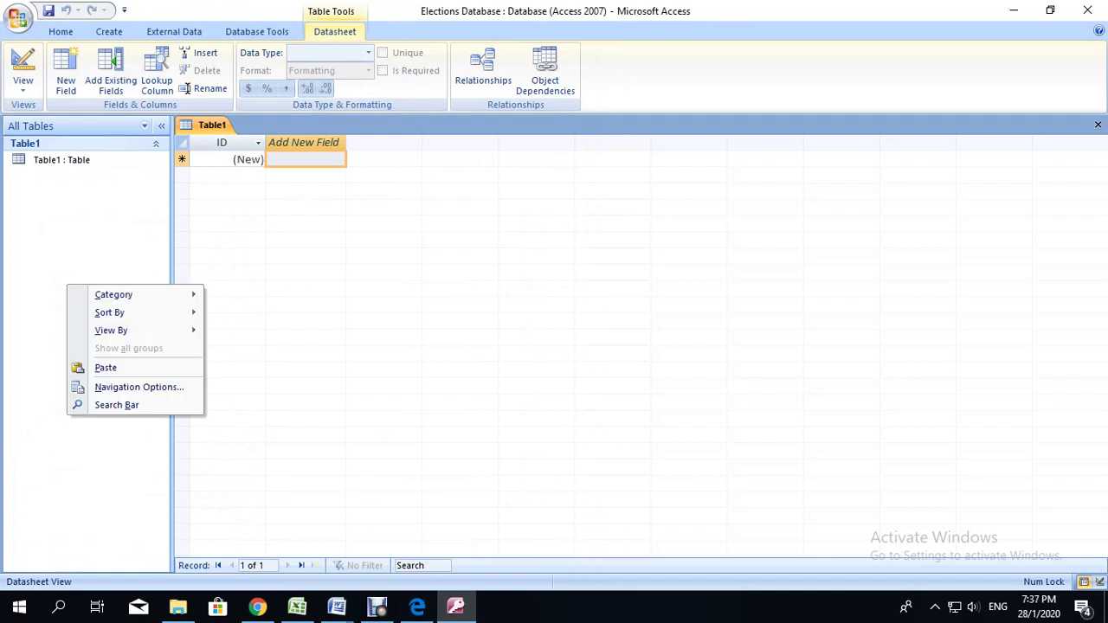
pyautogui.click(105, 368)
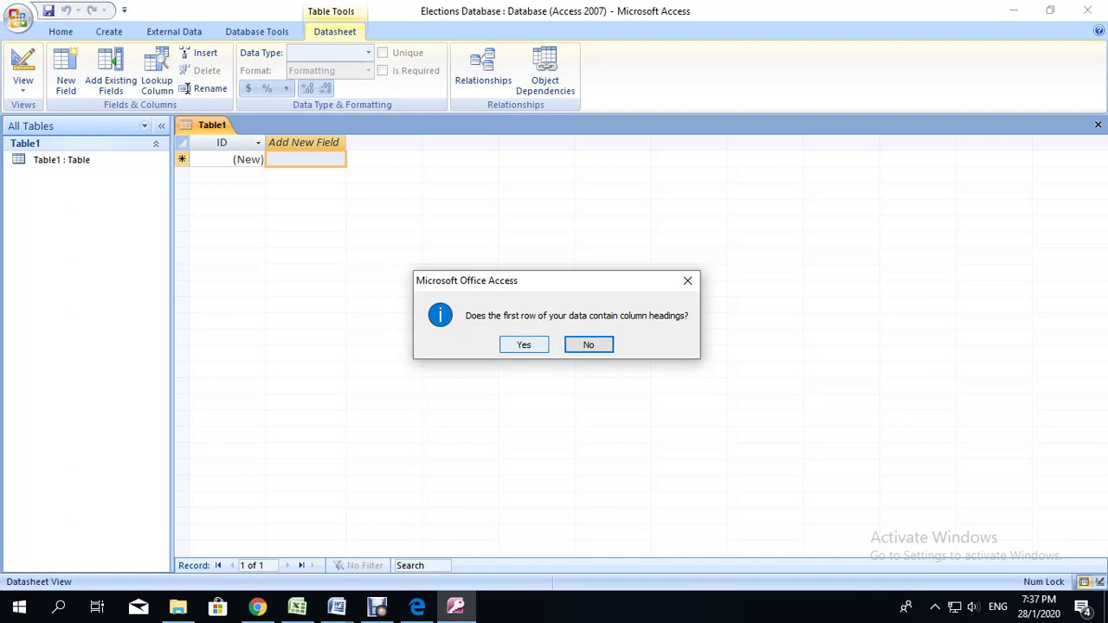
pyautogui.click(297, 607)
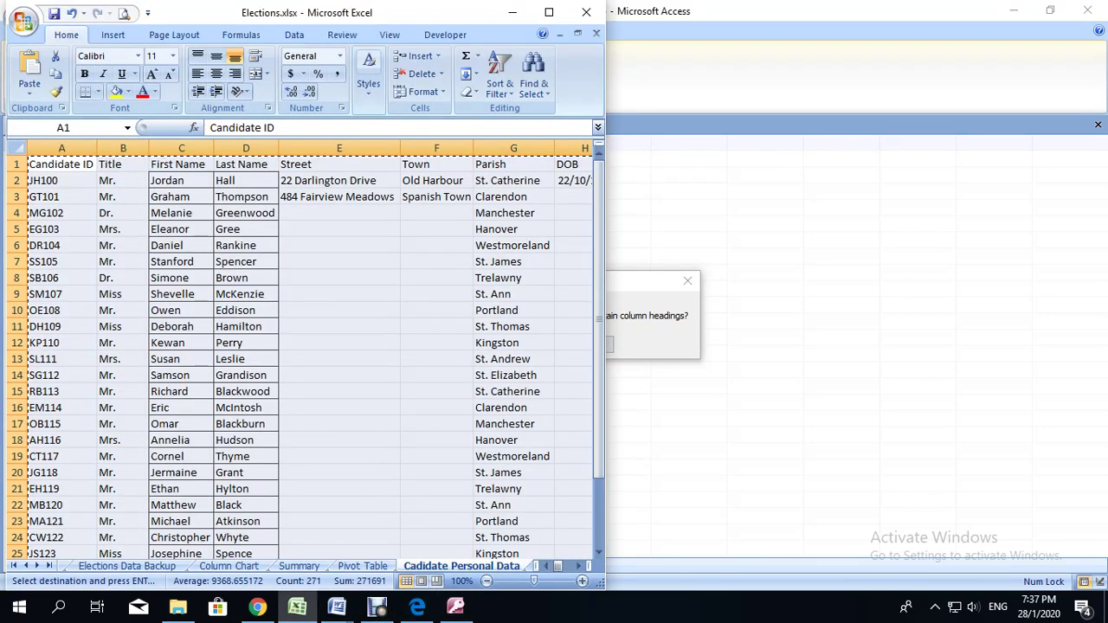
pyautogui.click(62, 163)
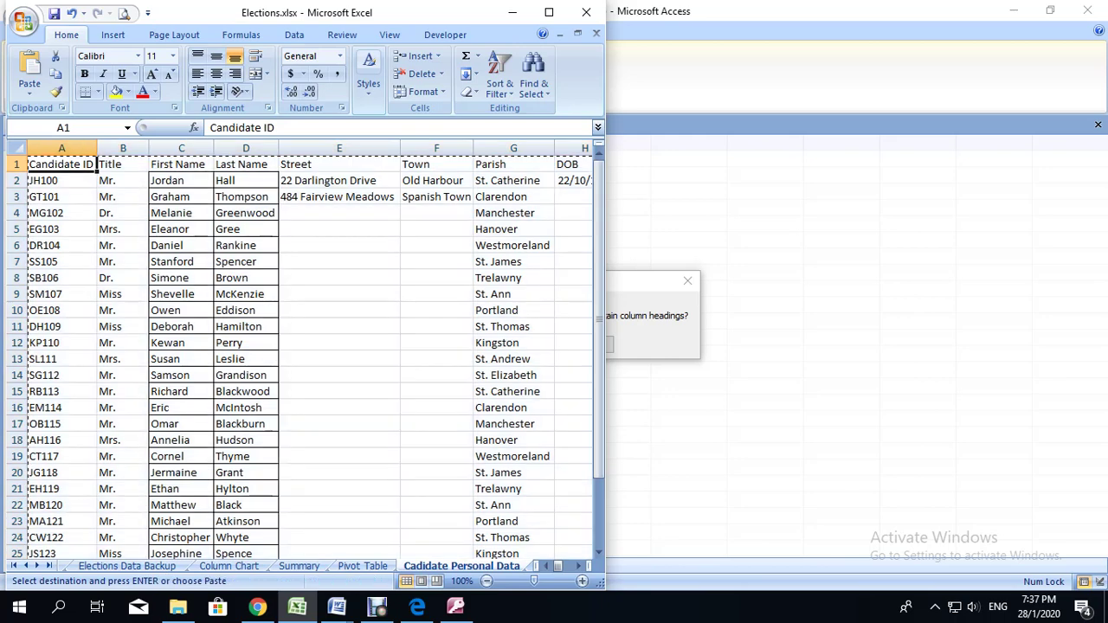
pyautogui.click(17, 163)
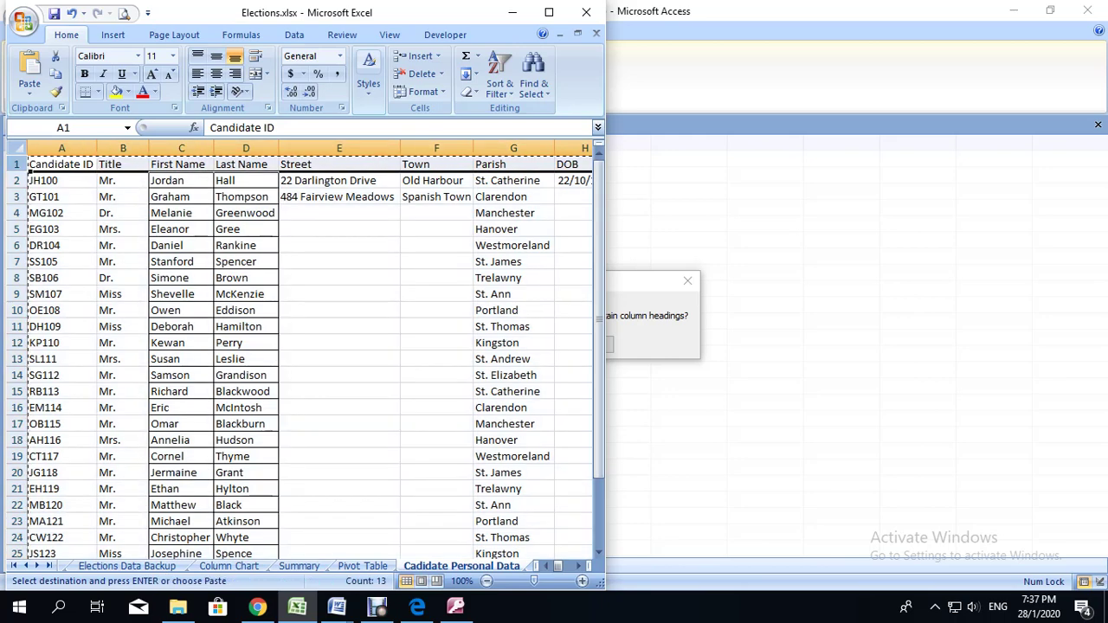
pyautogui.hotkey('alt', 'Tab')
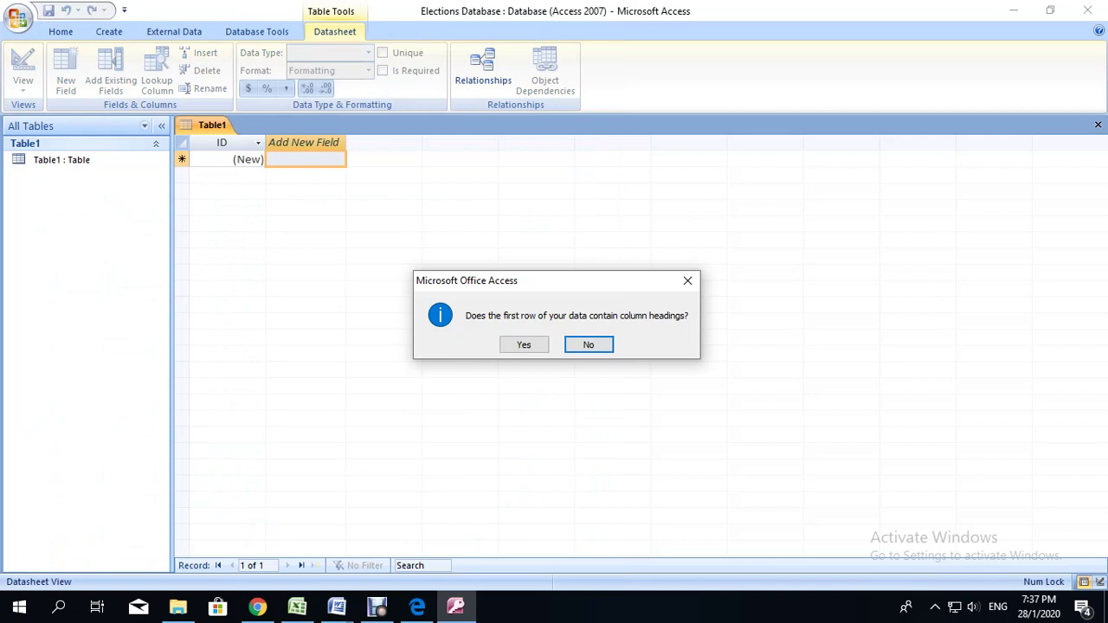
pyautogui.click(524, 345)
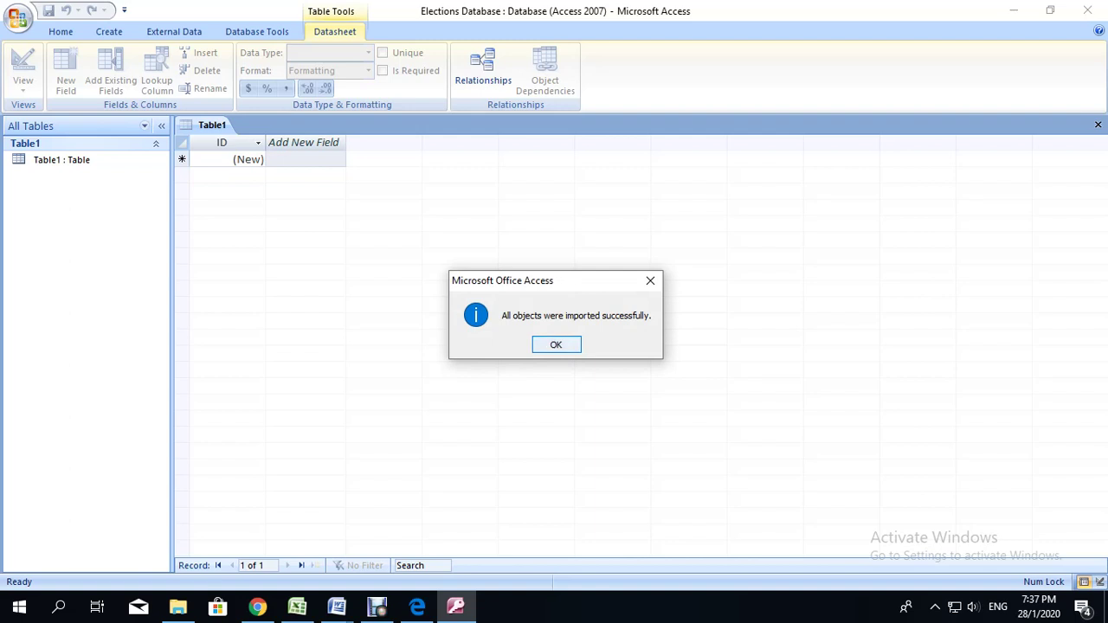
pyautogui.press('Return')
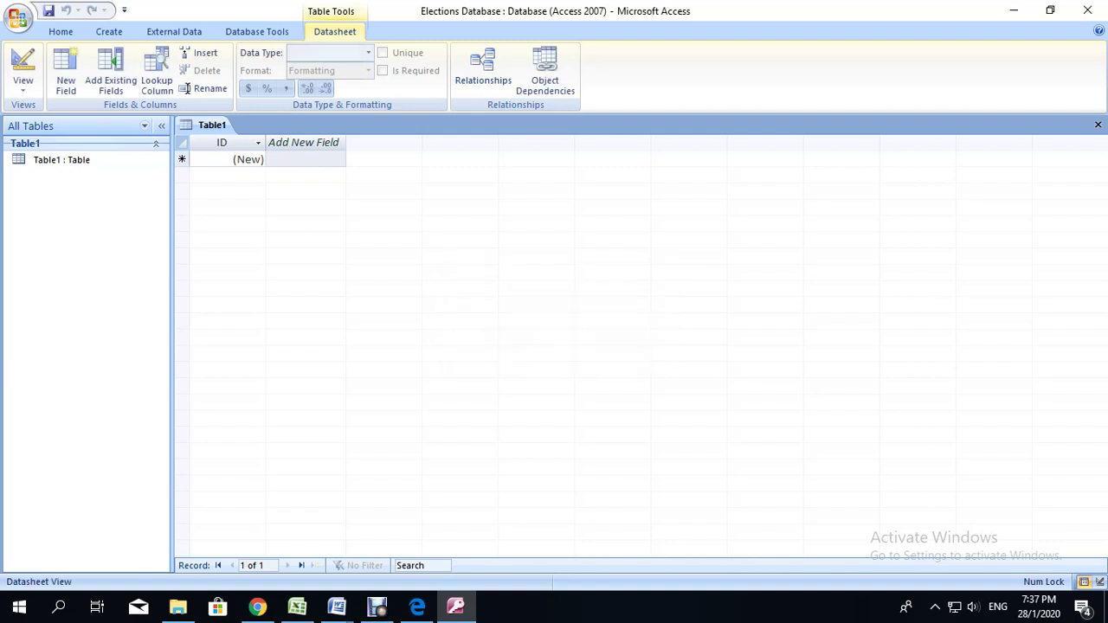
# Open the Cadidate Personal Data table and look over its imported fields and records.
pyautogui.doubleClick(78, 196)
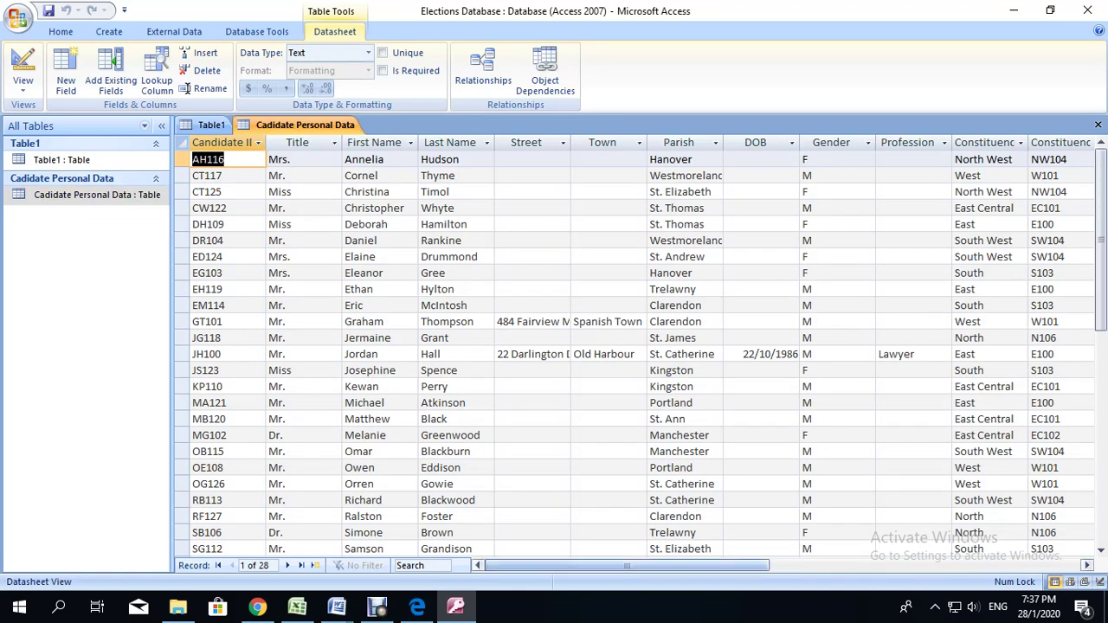
pyautogui.moveTo(627, 565)
pyautogui.mouseDown()
pyautogui.moveTo(732, 565)
pyautogui.moveTo(627, 565)
pyautogui.mouseUp()
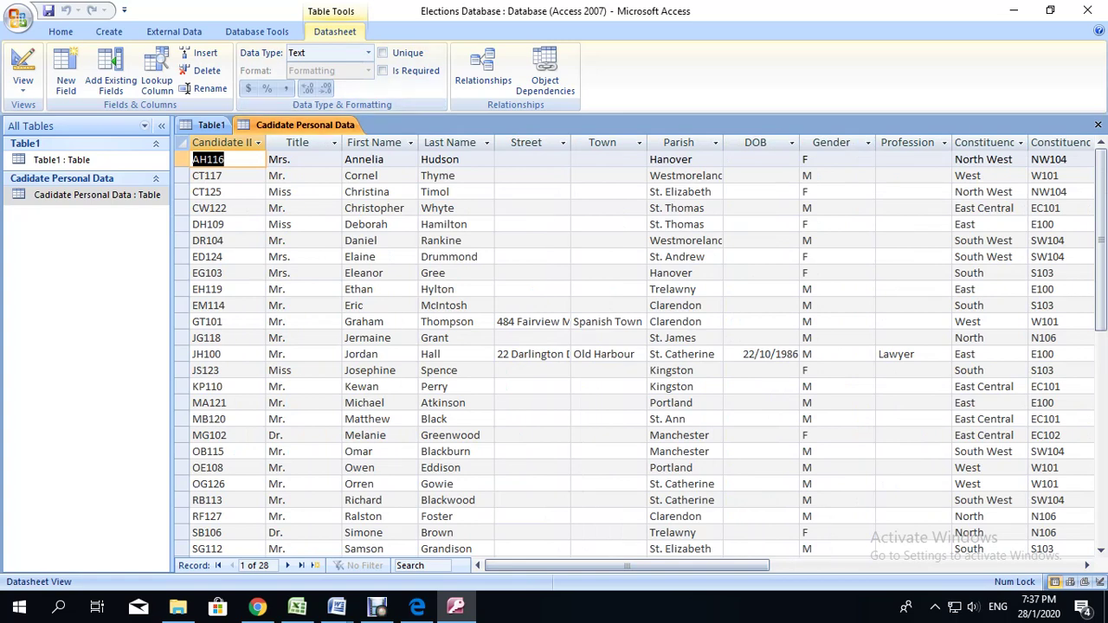
pyautogui.click(304, 125)
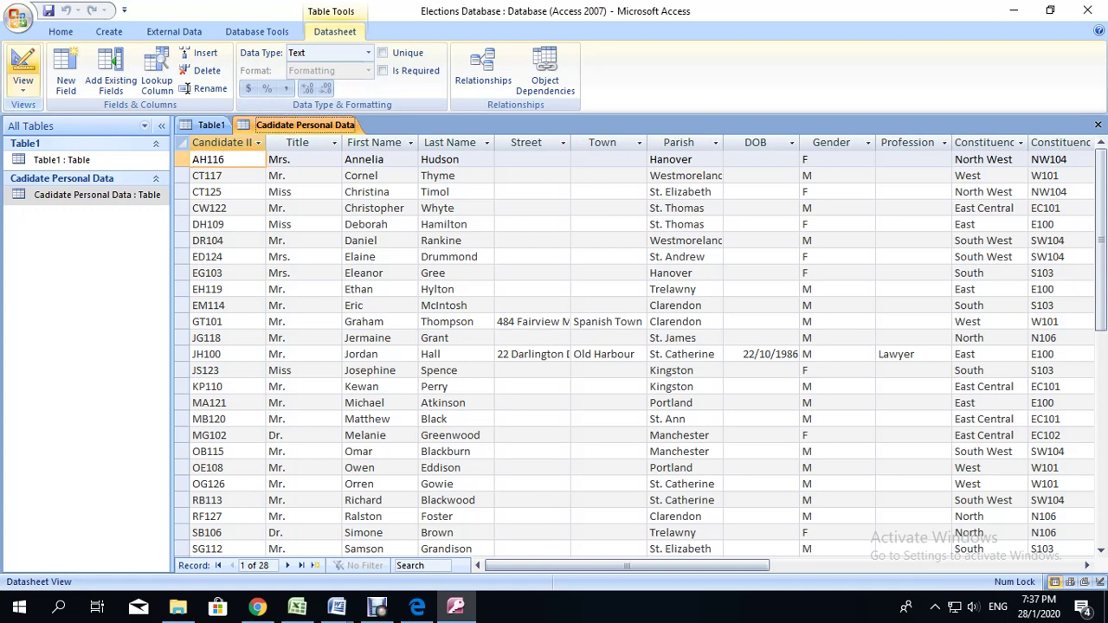
# In the table's Design view, make Candidate ID the primary key and set its field size to 5.
pyautogui.click(23, 77)
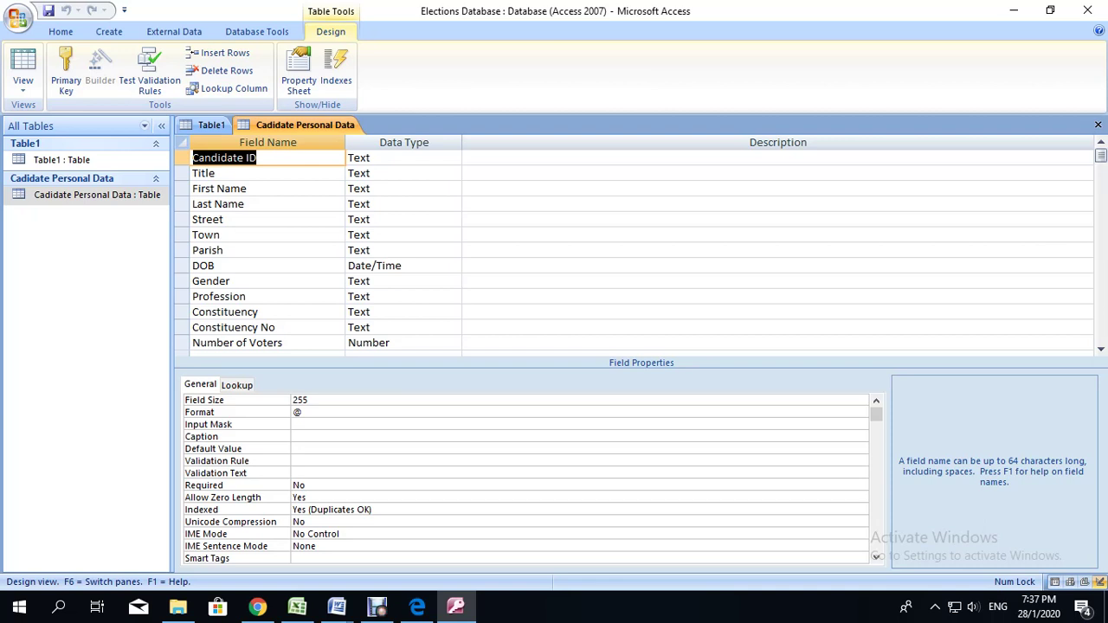
pyautogui.click(66, 73)
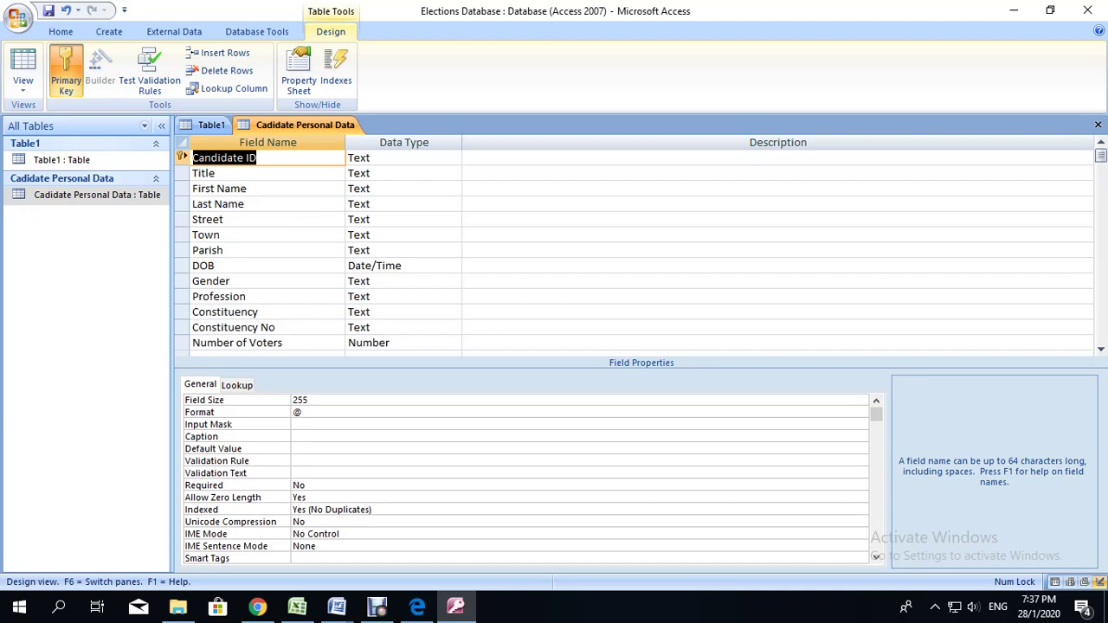
pyautogui.press('F6')
pyautogui.write('5')
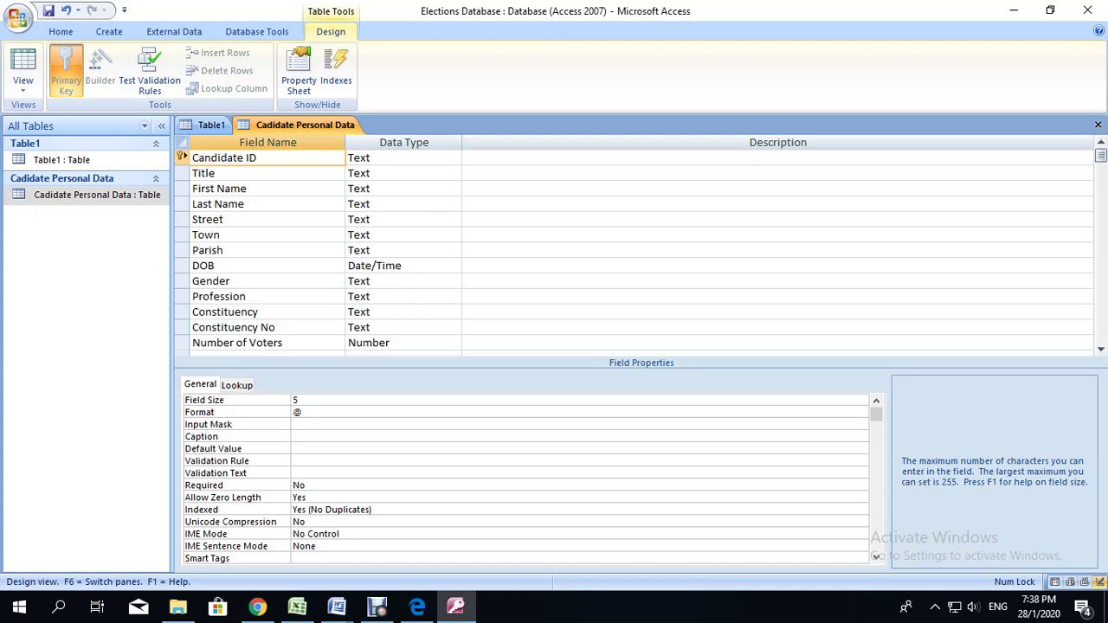
# Check the data types of the DOB and Number of Voters fields in the table design.
pyautogui.click(215, 265)
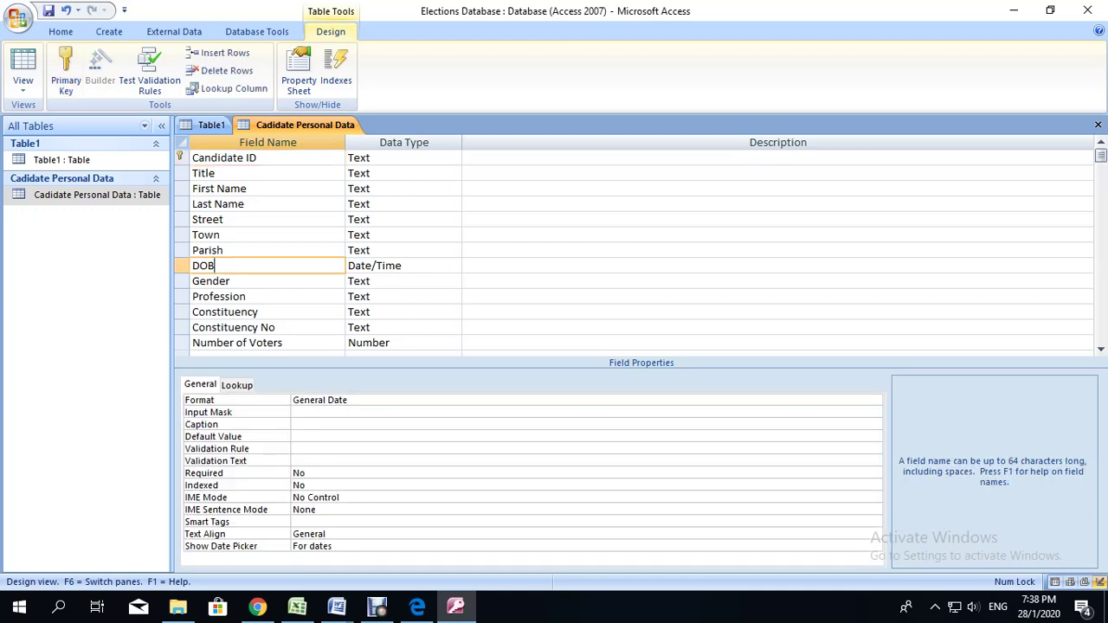
pyautogui.click(402, 266)
pyautogui.scroll(-2, 632, 252)
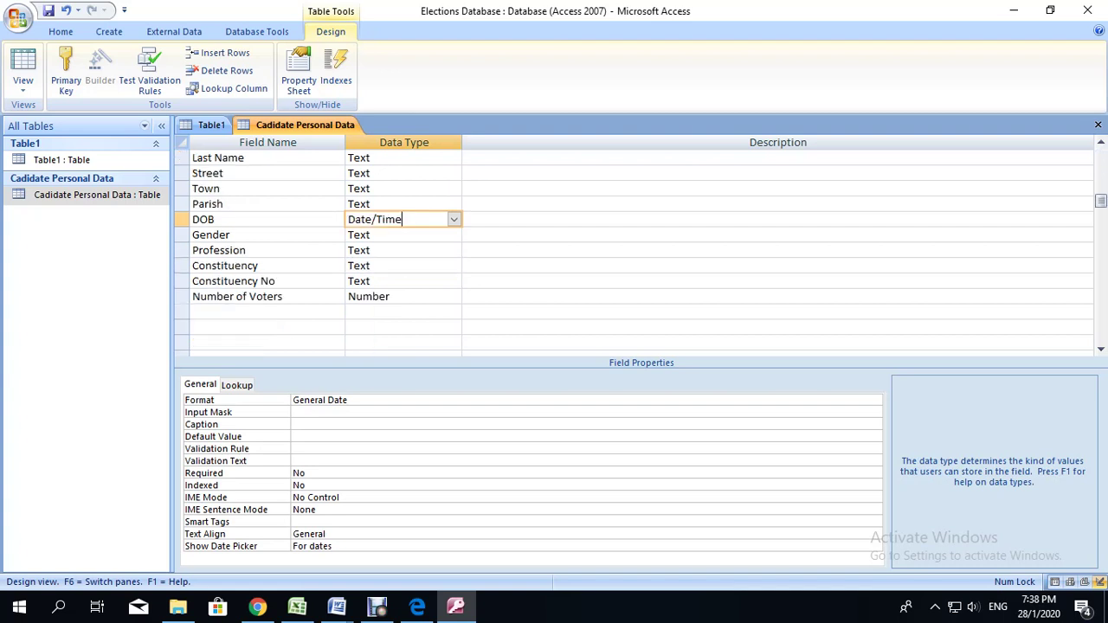
pyautogui.click(284, 250)
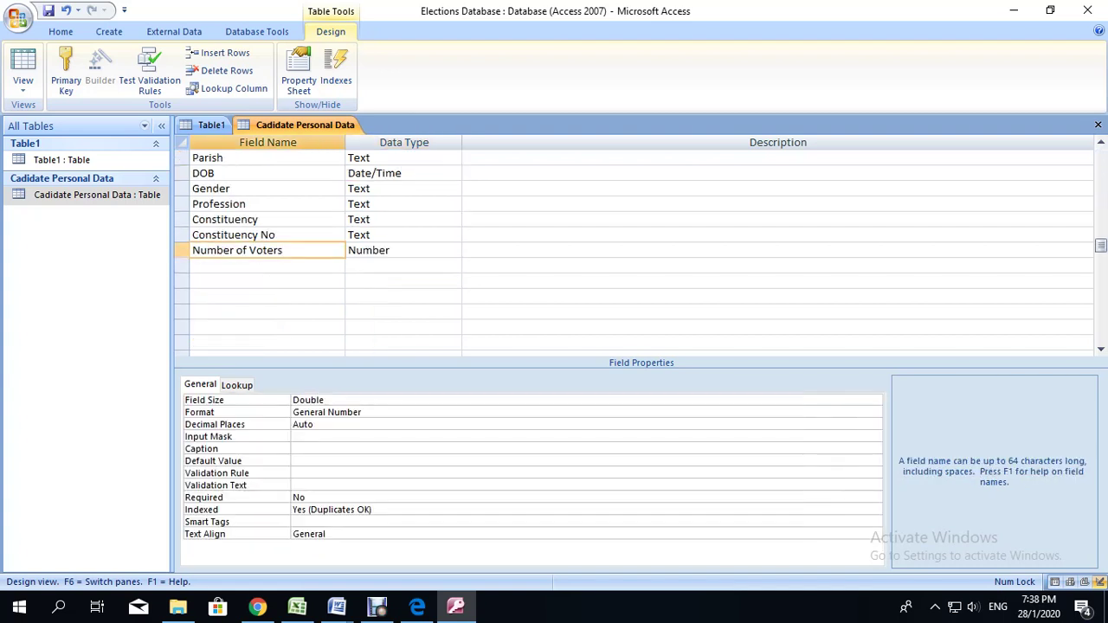
pyautogui.click(403, 250)
pyautogui.scroll(2, 402, 250)
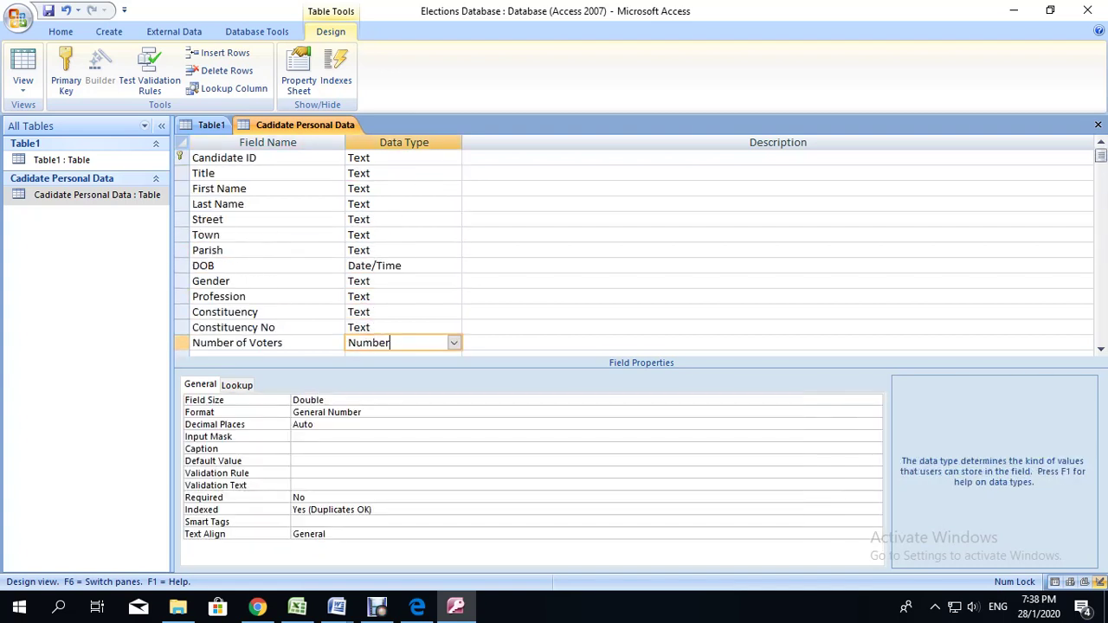
# Set the field size of the Constituency No field to 5.
pyautogui.click(371, 327)
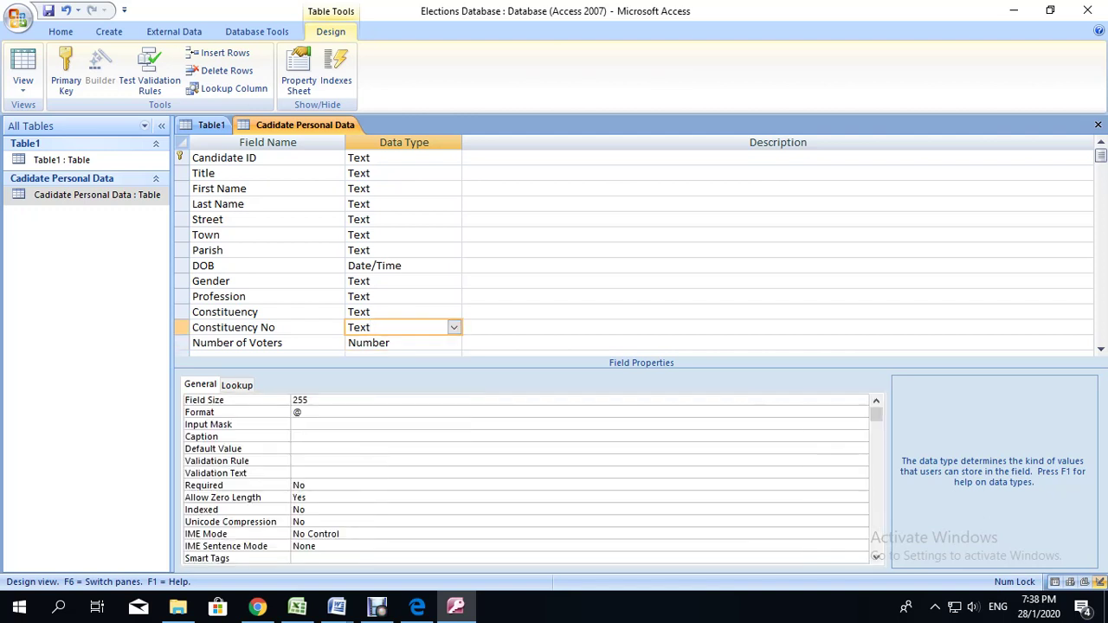
pyautogui.press('F6')
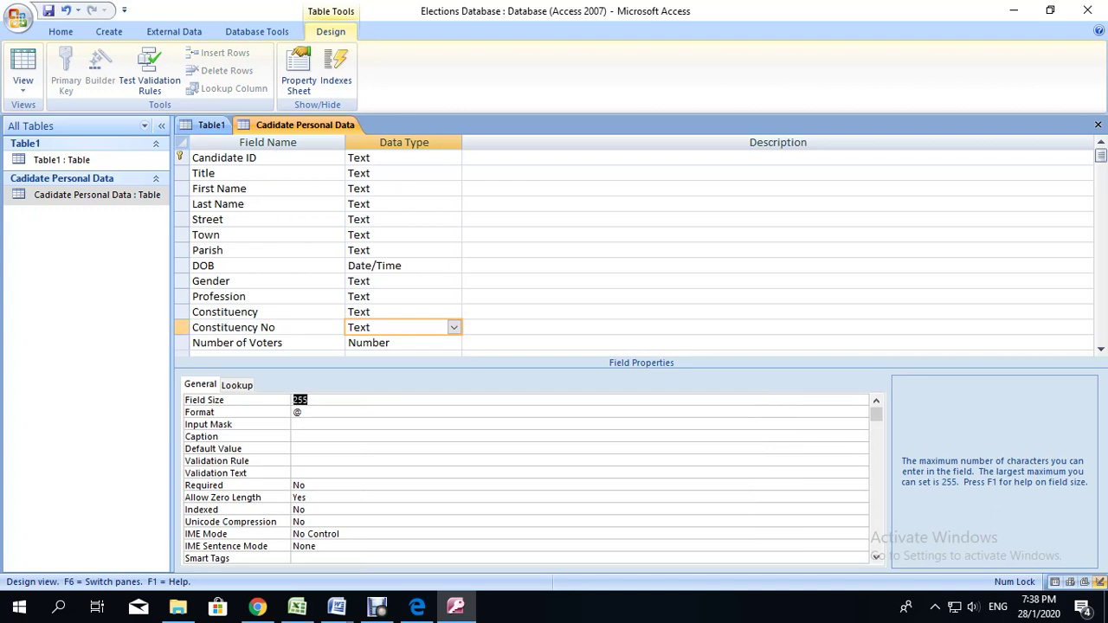
pyautogui.write('5')
# Save the table design, accepting the shorter field sizes, and return to Datasheet view.
pyautogui.scroll(-2, 607, 251)
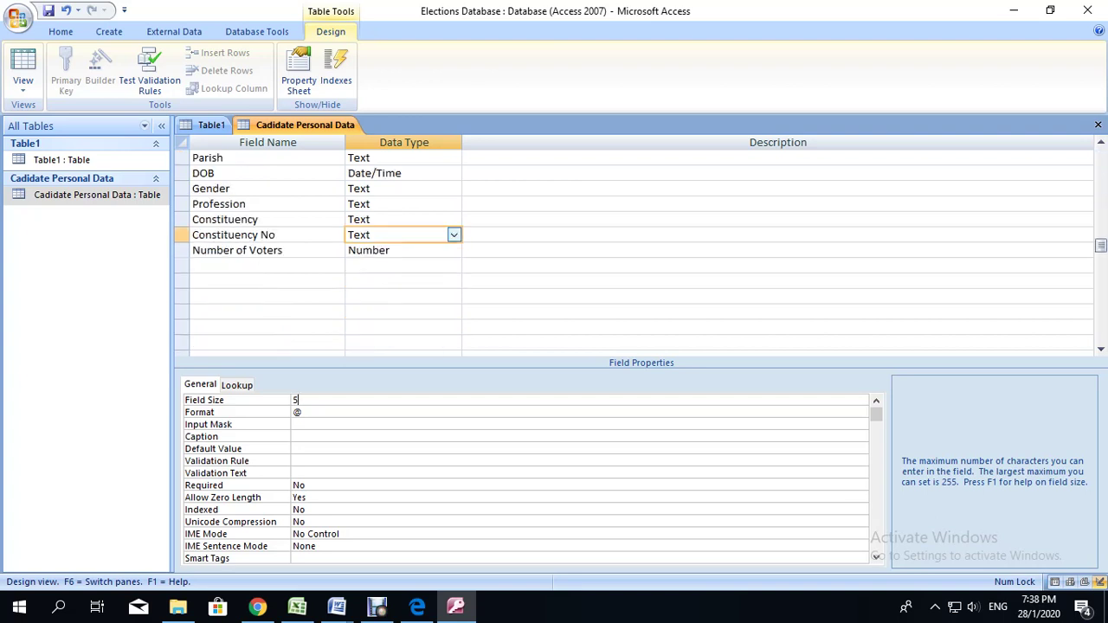
pyautogui.scroll(2, 606, 251)
pyautogui.click(48, 10)
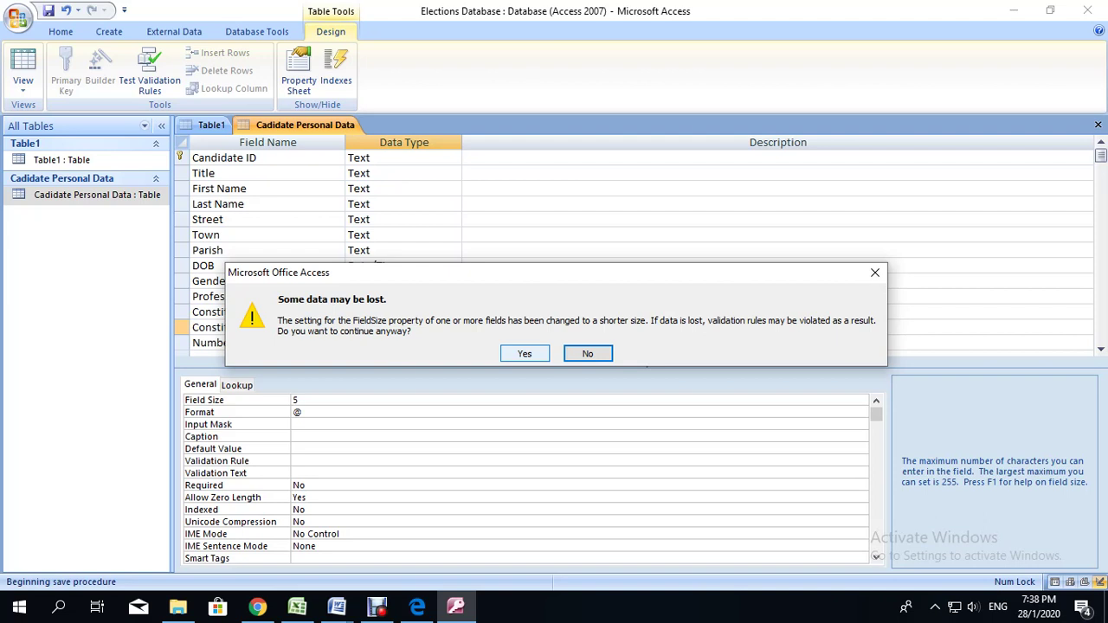
pyautogui.click(525, 353)
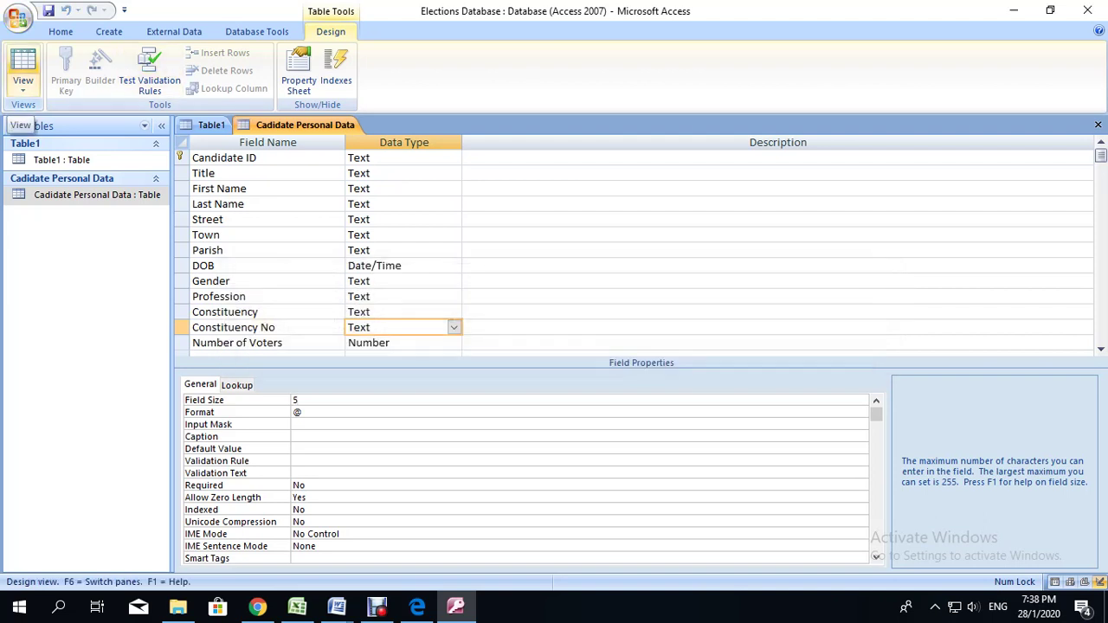
pyautogui.click(23, 62)
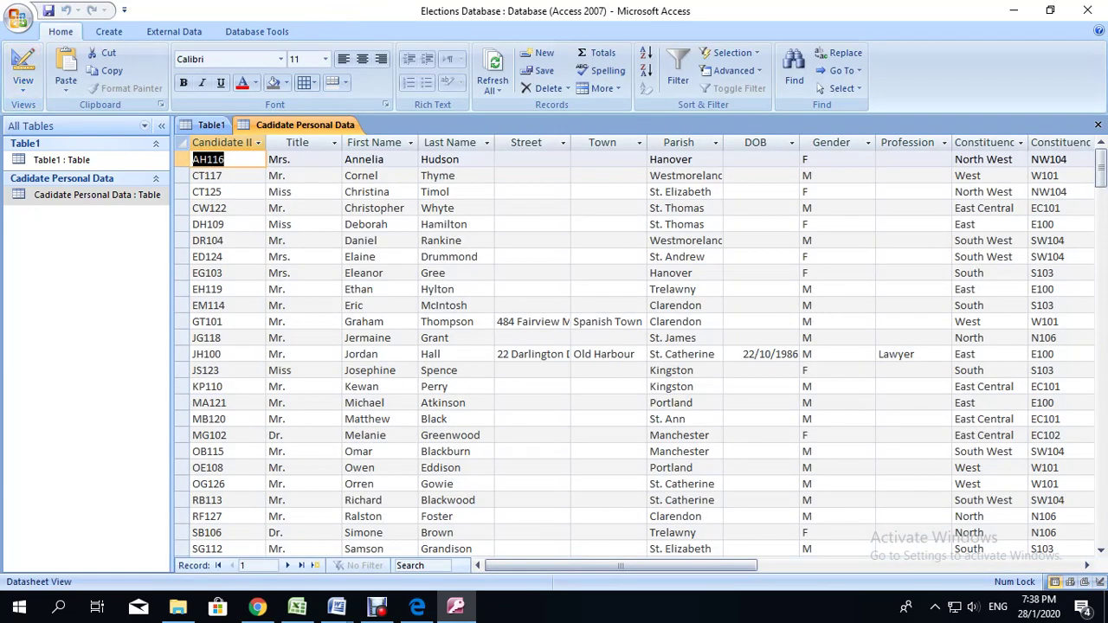